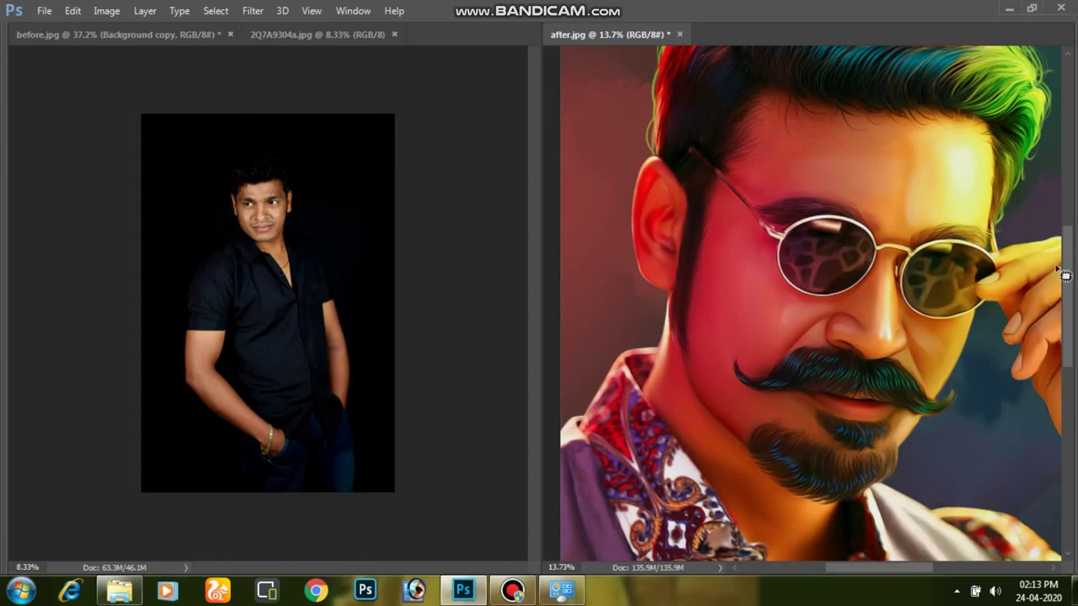
Zoom and pan across the painted portrait's face, nose, glasses and both lenses
{"action": "left_click_drag", "start_coordinate": [769, 364], "coordinate": [774, 364]}
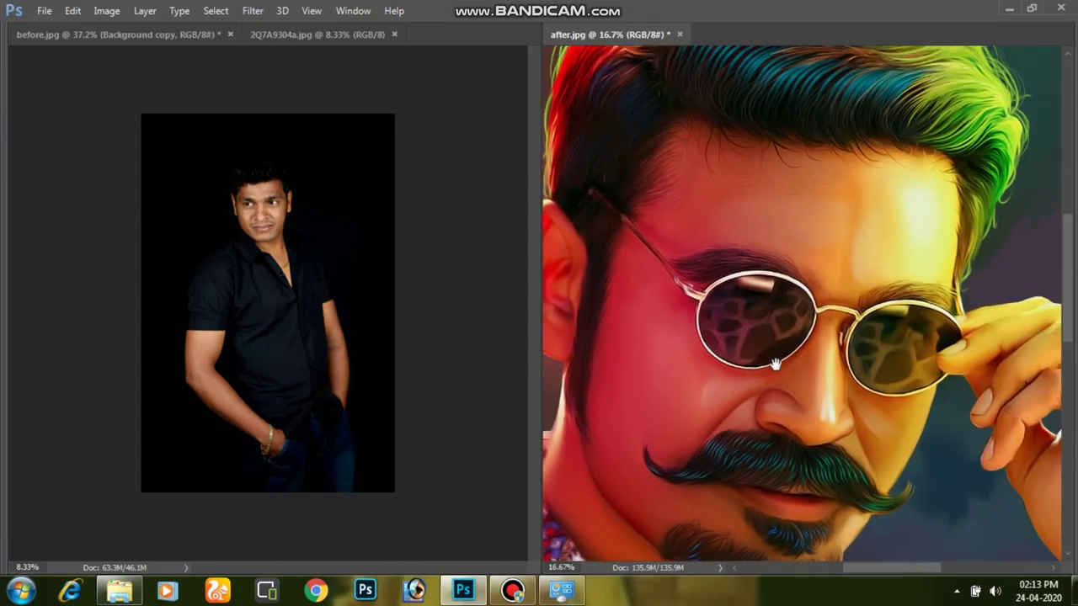
{"action": "mouse_move", "coordinate": [794, 318]}
{"action": "left_mouse_down"}
{"action": "mouse_move", "coordinate": [898, 279]}
{"action": "mouse_move", "coordinate": [929, 370]}
{"action": "mouse_move", "coordinate": [896, 294]}
{"action": "mouse_move", "coordinate": [870, 373]}
{"action": "left_mouse_up"}
{"action": "mouse_move", "coordinate": [882, 192]}
{"action": "left_mouse_down"}
{"action": "mouse_move", "coordinate": [882, 259]}
{"action": "mouse_move", "coordinate": [946, 328]}
{"action": "mouse_move", "coordinate": [686, 301]}
{"action": "left_mouse_up"}
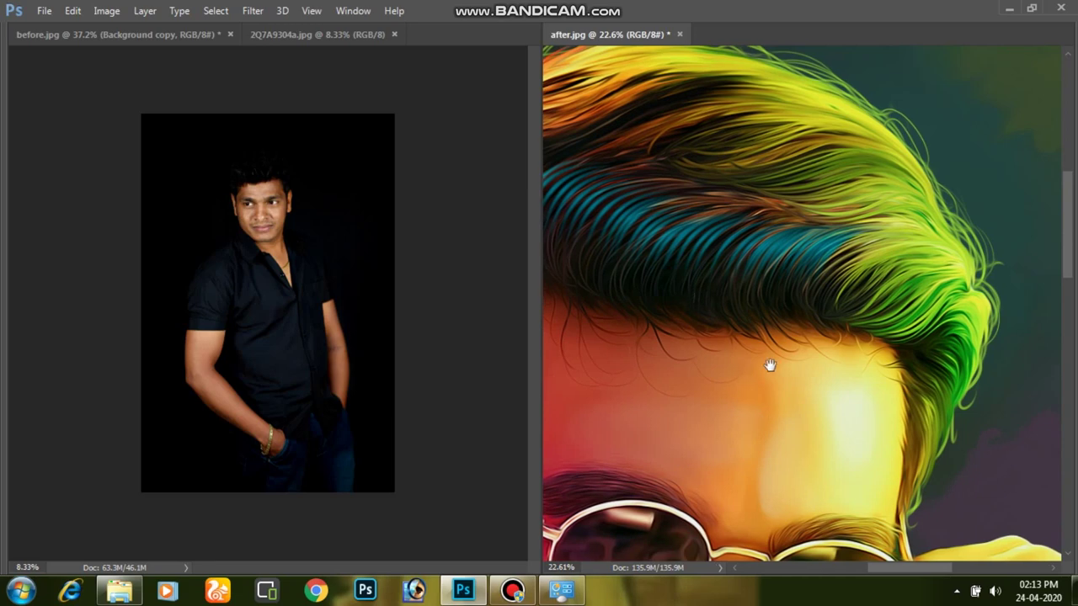
{"action": "scroll", "coordinate": [769, 392], "scroll_direction": "down", "scroll_amount": 5}
{"action": "scroll", "coordinate": [784, 421], "scroll_direction": "down", "scroll_amount": 2}
{"action": "scroll", "coordinate": [796, 446], "scroll_direction": "down", "scroll_amount": 3}
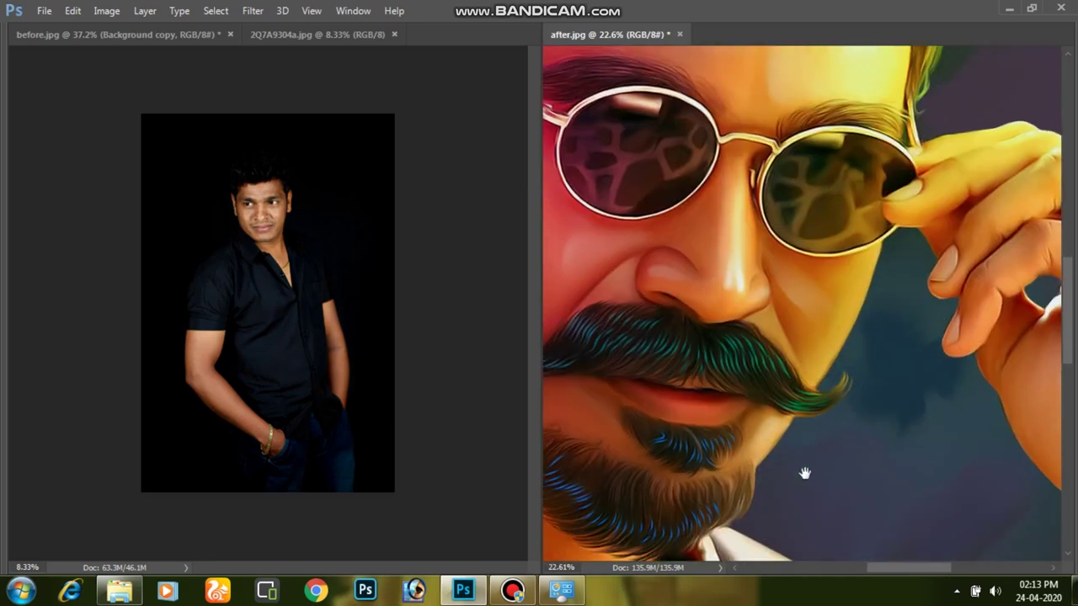
{"action": "left_click_drag", "start_coordinate": [805, 474], "coordinate": [891, 474]}
{"action": "left_click_drag", "start_coordinate": [823, 200], "coordinate": [854, 272]}
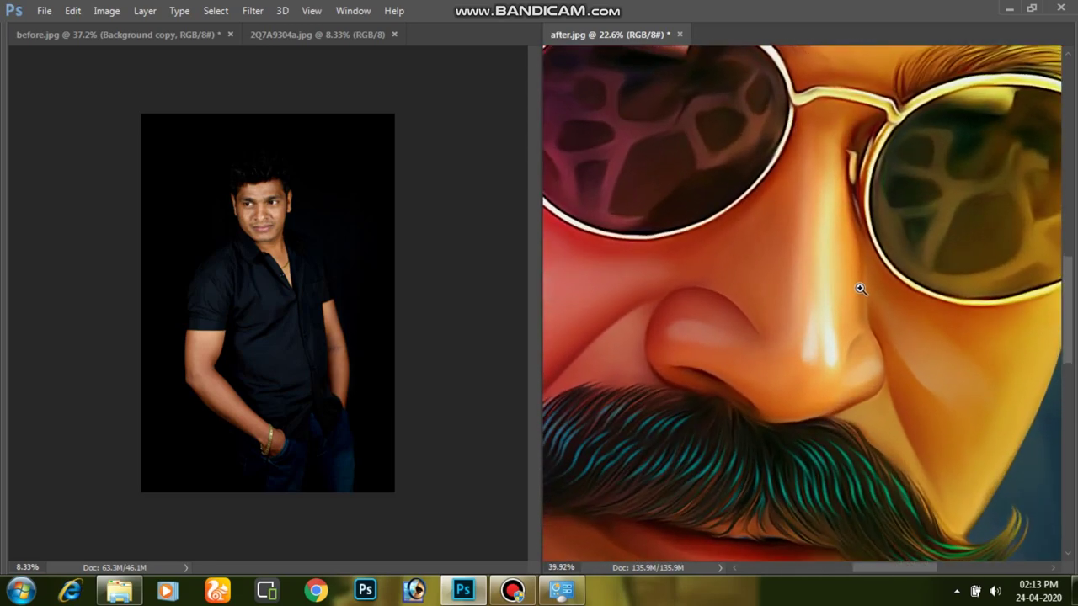
{"action": "mouse_move", "coordinate": [775, 320]}
{"action": "left_mouse_down"}
{"action": "mouse_move", "coordinate": [885, 272]}
{"action": "mouse_move", "coordinate": [750, 320]}
{"action": "mouse_move", "coordinate": [739, 238]}
{"action": "mouse_move", "coordinate": [751, 233]}
{"action": "mouse_move", "coordinate": [797, 321]}
{"action": "left_mouse_up"}
{"action": "left_click_drag", "start_coordinate": [830, 217], "coordinate": [830, 378]}
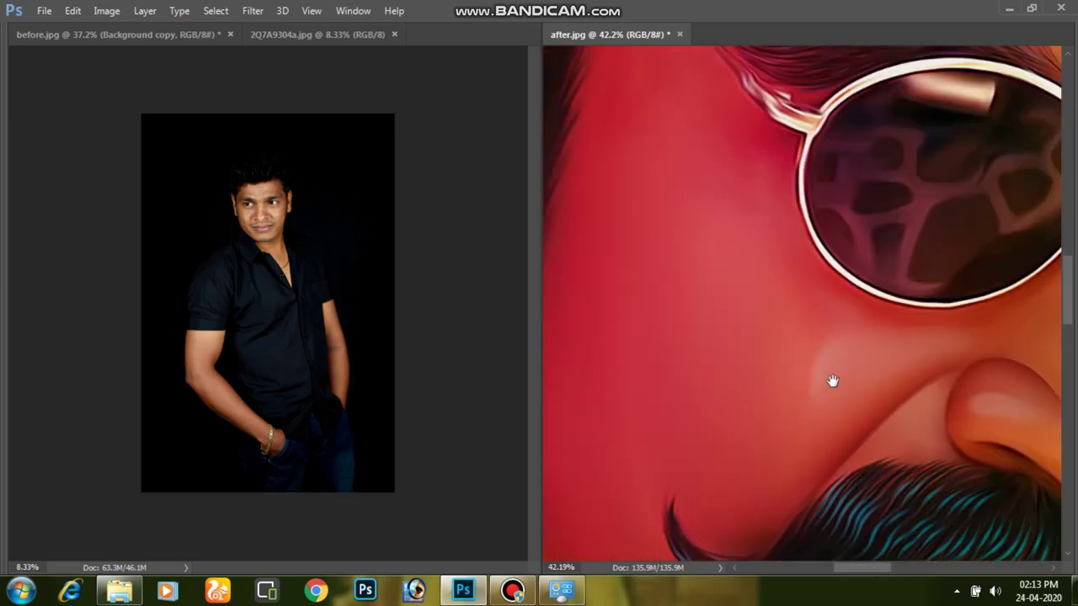
{"action": "left_click_drag", "start_coordinate": [931, 272], "coordinate": [789, 408]}
{"action": "left_click_drag", "start_coordinate": [994, 354], "coordinate": [640, 312]}
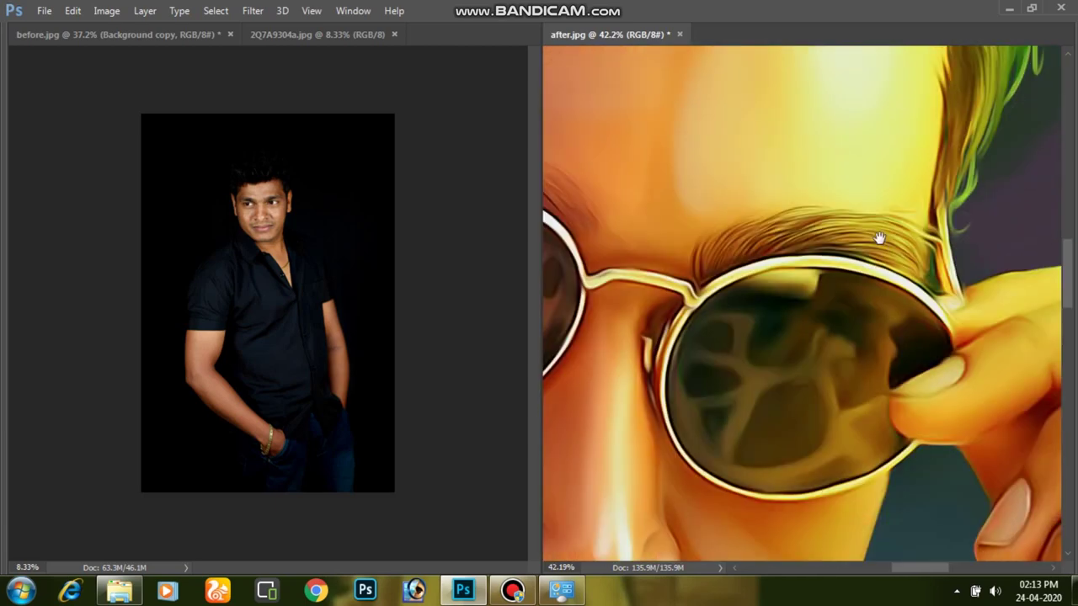
{"action": "left_click_drag", "start_coordinate": [878, 239], "coordinate": [856, 278]}
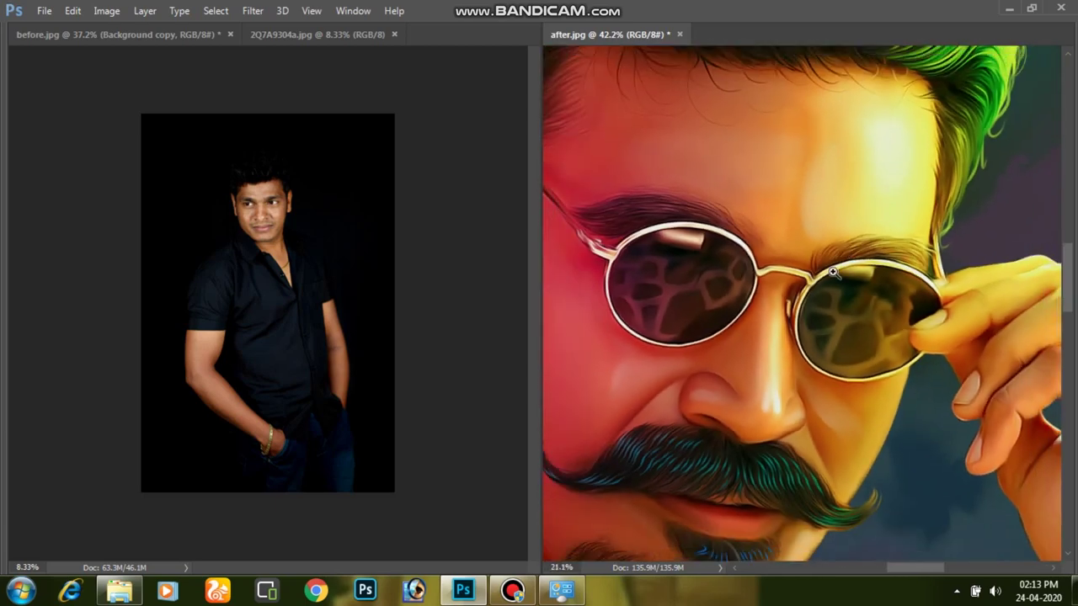
Scroll over the beard and left cheek, then show only after.jpg in full-screen mode
{"action": "scroll", "coordinate": [851, 211], "scroll_direction": "down", "scroll_amount": 3}
{"action": "scroll", "coordinate": [856, 274], "scroll_direction": "down", "scroll_amount": 2}
{"action": "scroll", "coordinate": [859, 268], "scroll_direction": "down", "scroll_amount": 2}
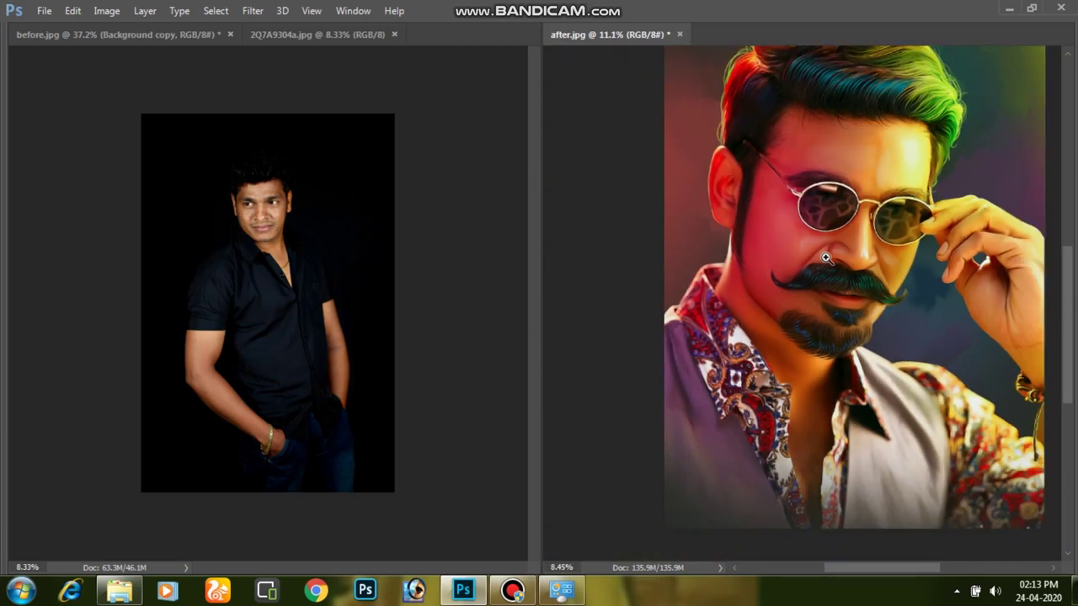
{"action": "scroll", "coordinate": [866, 260], "scroll_direction": "down", "scroll_amount": 2}
{"action": "scroll", "coordinate": [873, 251], "scroll_direction": "down", "scroll_amount": 1}
{"action": "scroll", "coordinate": [873, 251], "scroll_direction": "up", "scroll_amount": 2}
{"action": "scroll", "coordinate": [859, 320], "scroll_direction": "up", "scroll_amount": 2}
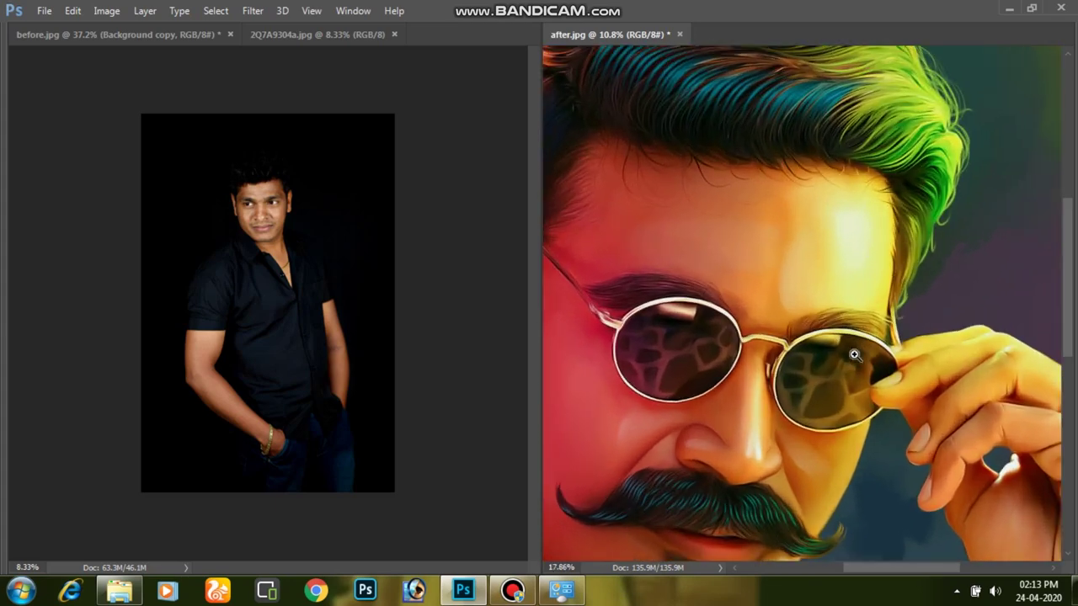
{"action": "scroll", "coordinate": [837, 405], "scroll_direction": "up", "scroll_amount": 1}
{"action": "scroll", "coordinate": [842, 269], "scroll_direction": "up", "scroll_amount": 1}
{"action": "scroll", "coordinate": [830, 284], "scroll_direction": "up", "scroll_amount": 1}
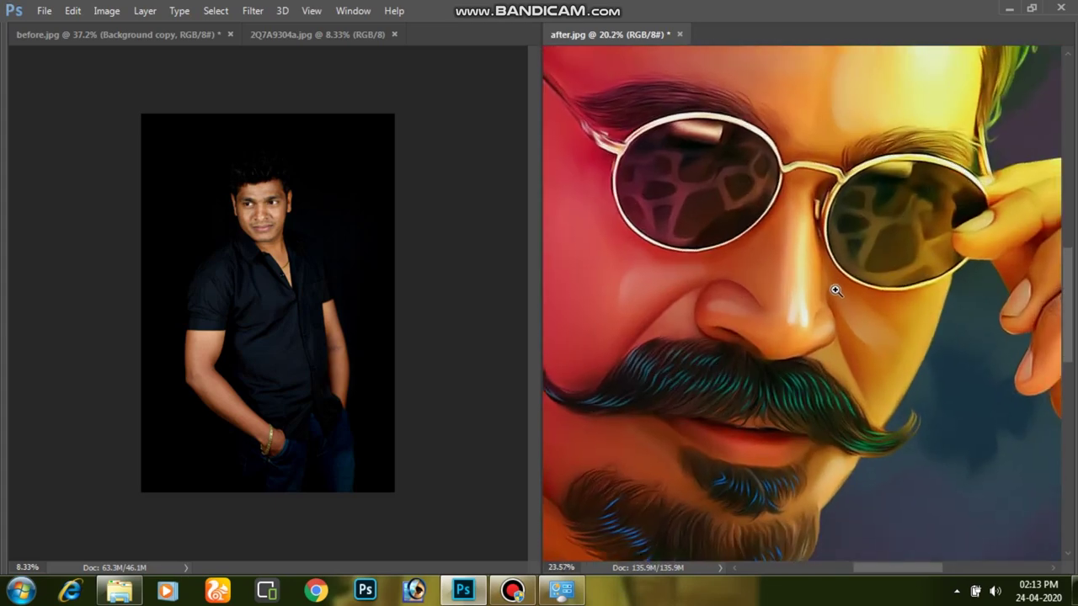
{"action": "scroll", "coordinate": [784, 248], "scroll_direction": "up", "scroll_amount": 1}
{"action": "scroll", "coordinate": [759, 287], "scroll_direction": "down", "scroll_amount": 1}
{"action": "mouse_move", "coordinate": [760, 287]}
{"action": "left_mouse_down"}
{"action": "mouse_move", "coordinate": [739, 303]}
{"action": "mouse_move", "coordinate": [685, 291]}
{"action": "mouse_move", "coordinate": [875, 293]}
{"action": "left_mouse_up"}
{"action": "scroll", "coordinate": [875, 293], "scroll_direction": "up", "scroll_amount": 1}
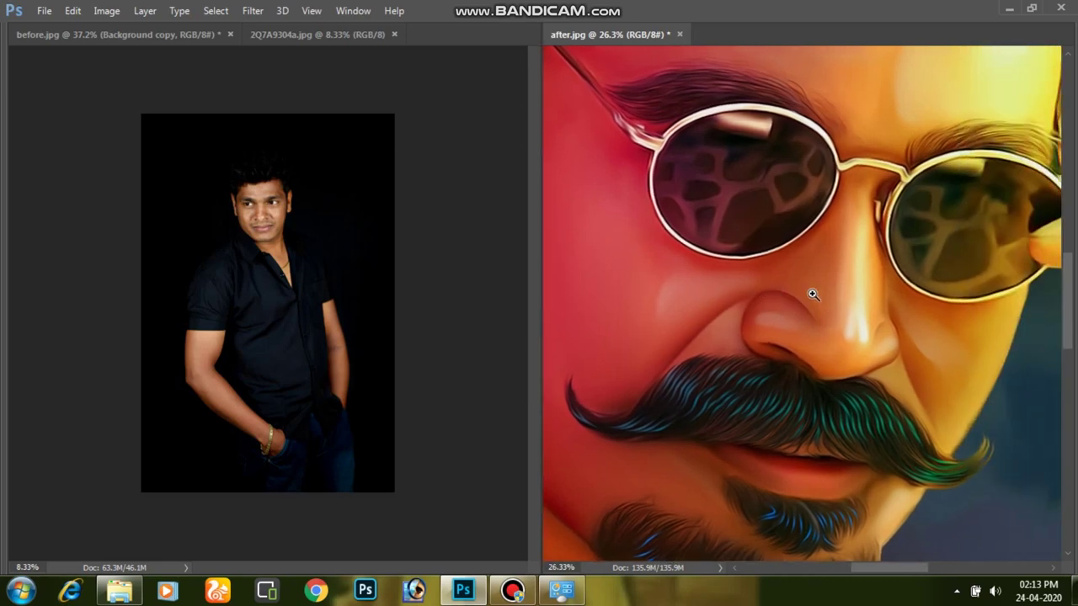
{"action": "scroll", "coordinate": [863, 341], "scroll_direction": "up", "scroll_amount": 2}
{"action": "scroll", "coordinate": [876, 349], "scroll_direction": "up", "scroll_amount": 3}
{"action": "scroll", "coordinate": [873, 350], "scroll_direction": "right", "scroll_amount": 3}
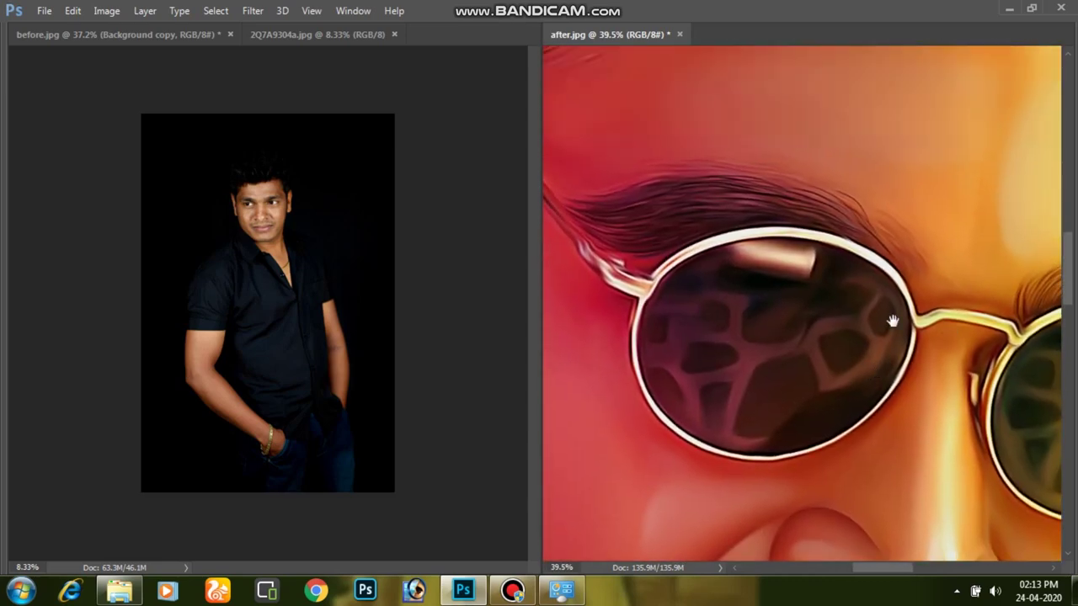
{"action": "scroll", "coordinate": [960, 328], "scroll_direction": "down", "scroll_amount": 3}
{"action": "scroll", "coordinate": [876, 308], "scroll_direction": "down", "scroll_amount": 3}
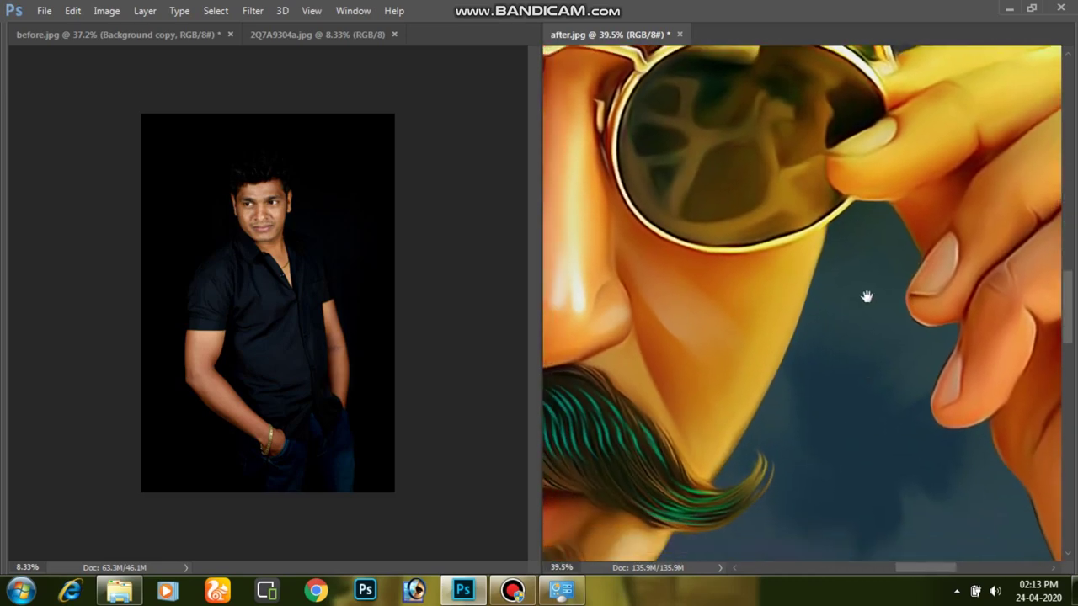
{"action": "scroll", "coordinate": [867, 328], "scroll_direction": "down", "scroll_amount": 5}
{"action": "scroll", "coordinate": [957, 389], "scroll_direction": "left", "scroll_amount": 5}
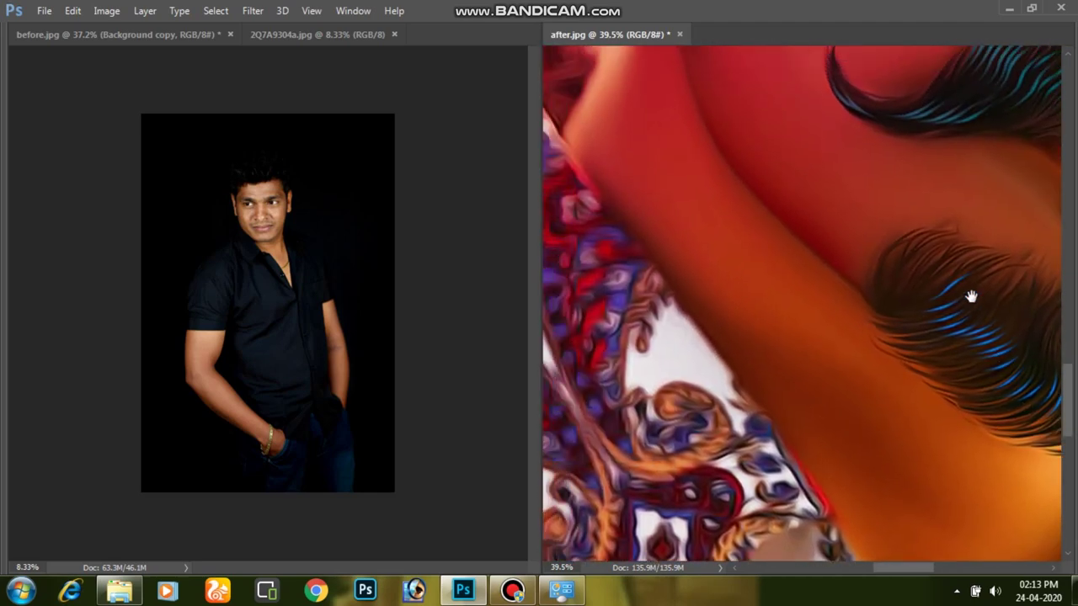
{"action": "scroll", "coordinate": [818, 428], "scroll_direction": "up", "scroll_amount": 5}
{"action": "scroll", "coordinate": [822, 429], "scroll_direction": "down", "scroll_amount": 2}
{"action": "scroll", "coordinate": [878, 360], "scroll_direction": "down", "scroll_amount": 3}
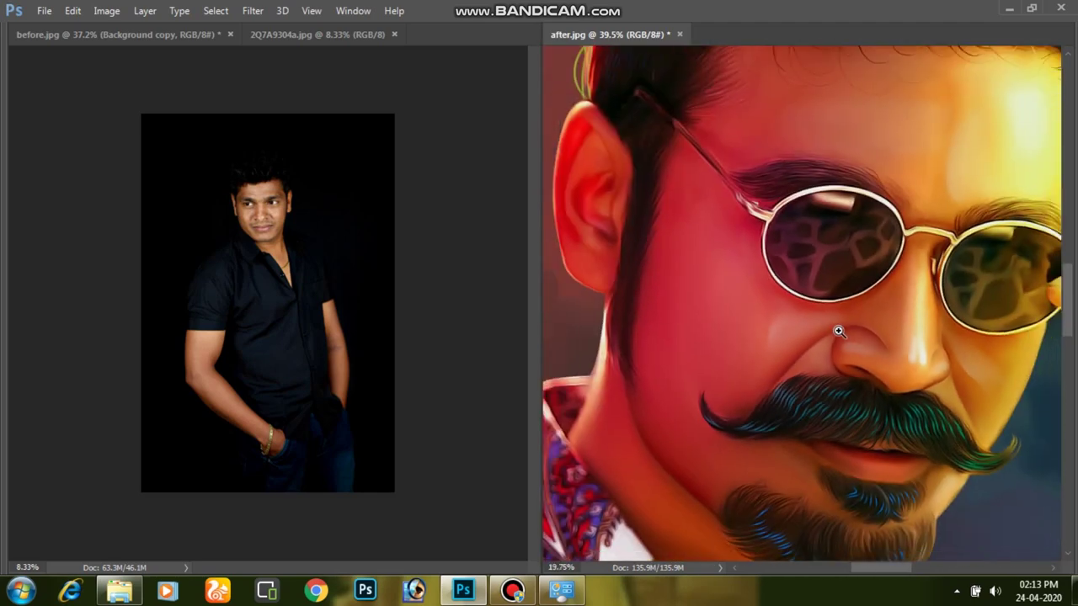
{"action": "key", "text": "f"}
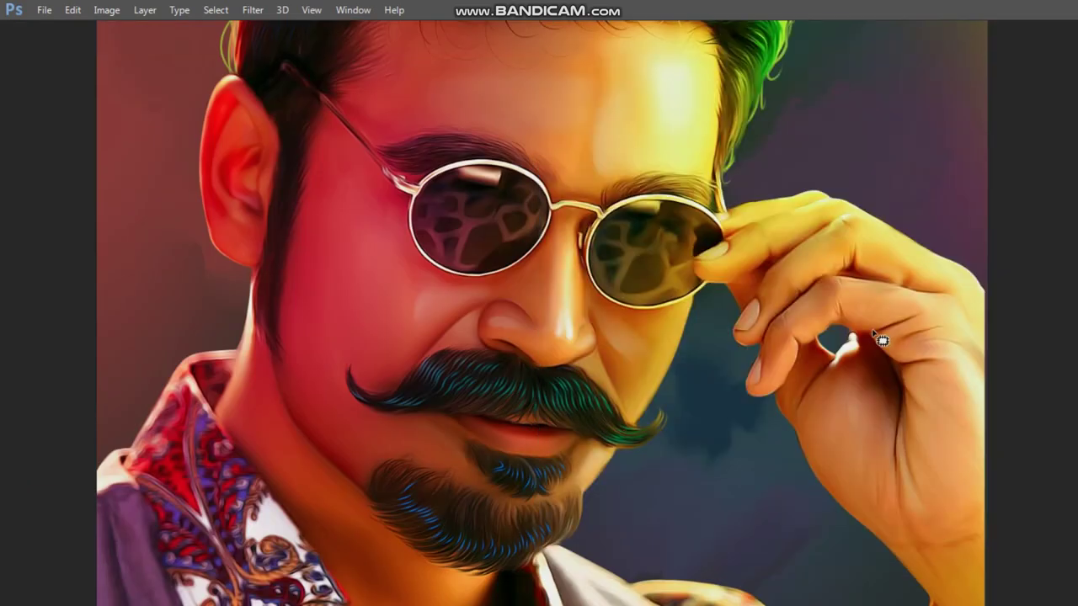
{"action": "scroll", "coordinate": [745, 374], "scroll_direction": "down", "scroll_amount": 1}
{"action": "left_click_drag", "start_coordinate": [679, 227], "coordinate": [640, 362]}
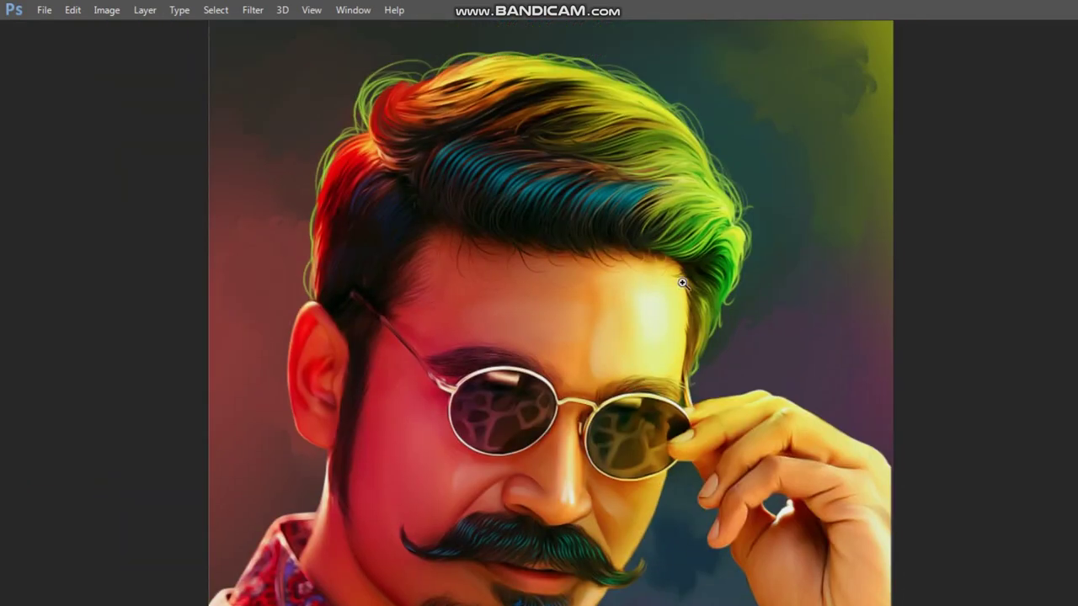
{"action": "scroll", "coordinate": [682, 283], "scroll_direction": "down", "scroll_amount": 1}
{"action": "scroll", "coordinate": [623, 308], "scroll_direction": "up", "scroll_amount": 1}
{"action": "scroll", "coordinate": [600, 315], "scroll_direction": "up", "scroll_amount": 1}
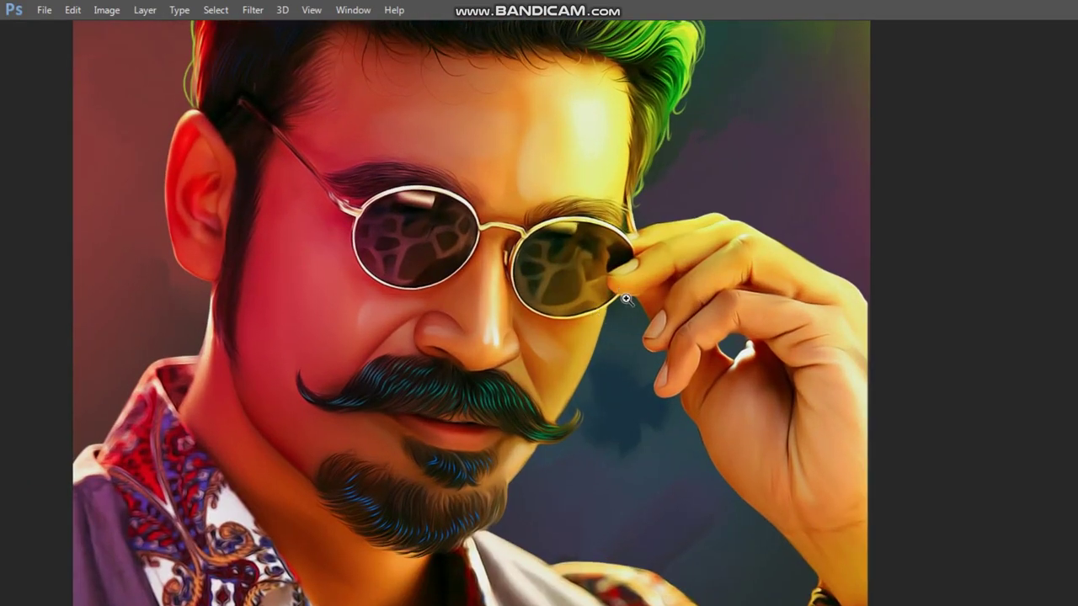
{"action": "scroll", "coordinate": [626, 299], "scroll_direction": "up", "scroll_amount": 1}
{"action": "left_click_drag", "start_coordinate": [622, 338], "coordinate": [704, 346]}
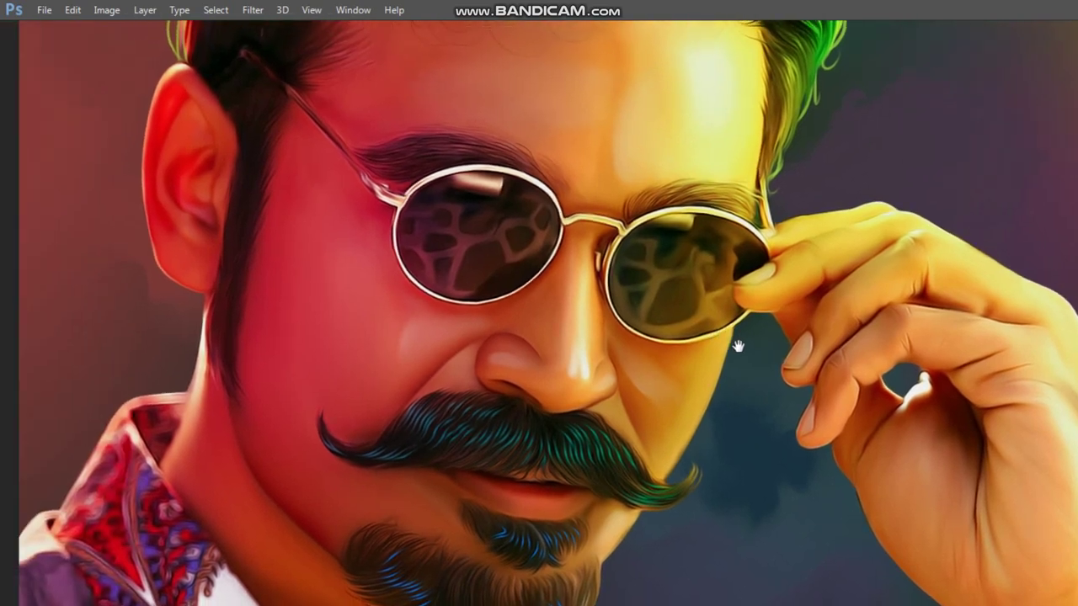
{"action": "scroll", "coordinate": [716, 362], "scroll_direction": "up", "scroll_amount": 2}
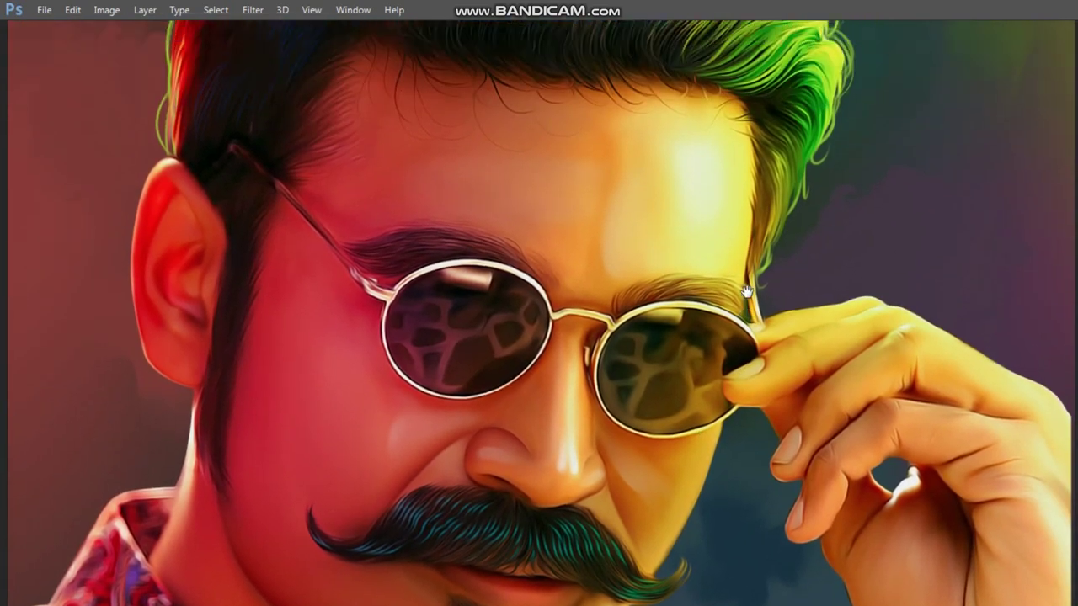
{"action": "scroll", "coordinate": [728, 383], "scroll_direction": "up", "scroll_amount": 1}
{"action": "scroll", "coordinate": [739, 401], "scroll_direction": "up", "scroll_amount": 1}
{"action": "scroll", "coordinate": [739, 401], "scroll_direction": "down", "scroll_amount": 3}
{"action": "scroll", "coordinate": [741, 392], "scroll_direction": "down", "scroll_amount": 2}
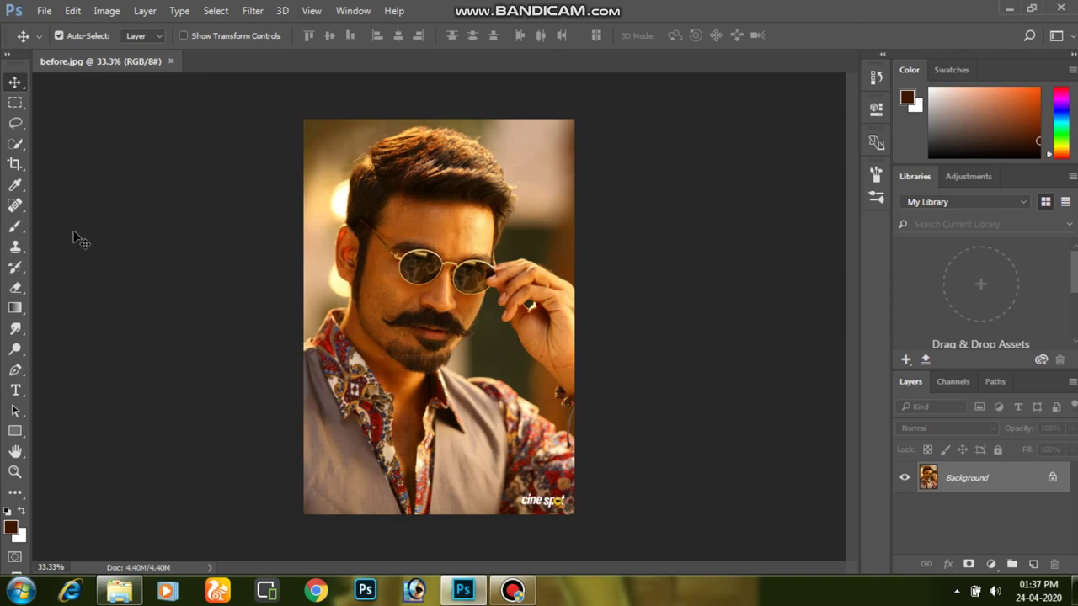
Zoom in on the original before.jpg photo with the panels hidden
{"action": "key", "text": "z"}
{"action": "left_click_drag", "start_coordinate": [477, 284], "coordinate": [529, 362]}
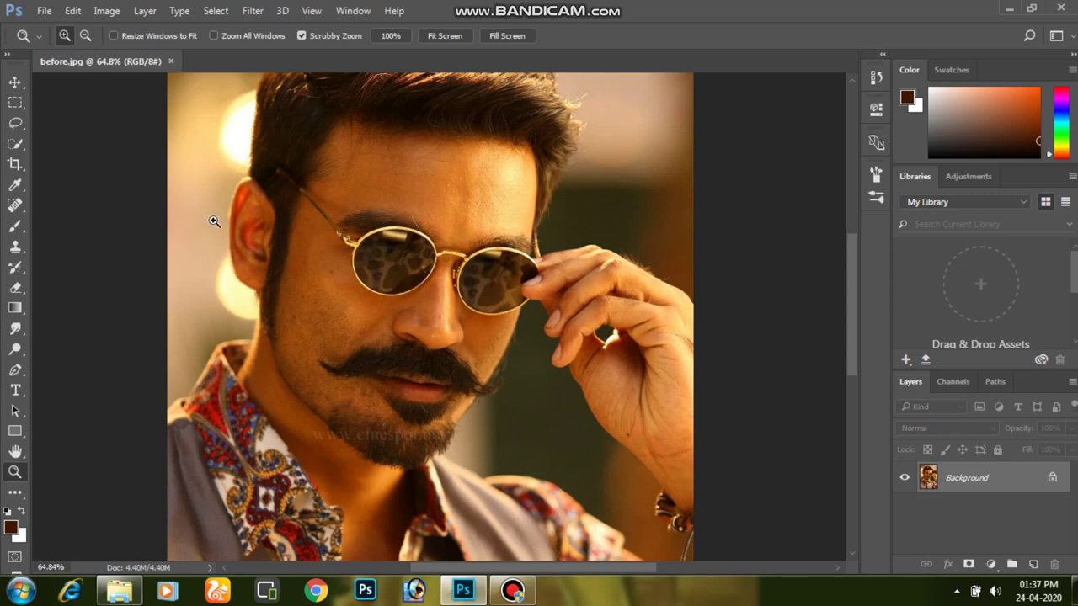
{"action": "key", "text": "Tab"}
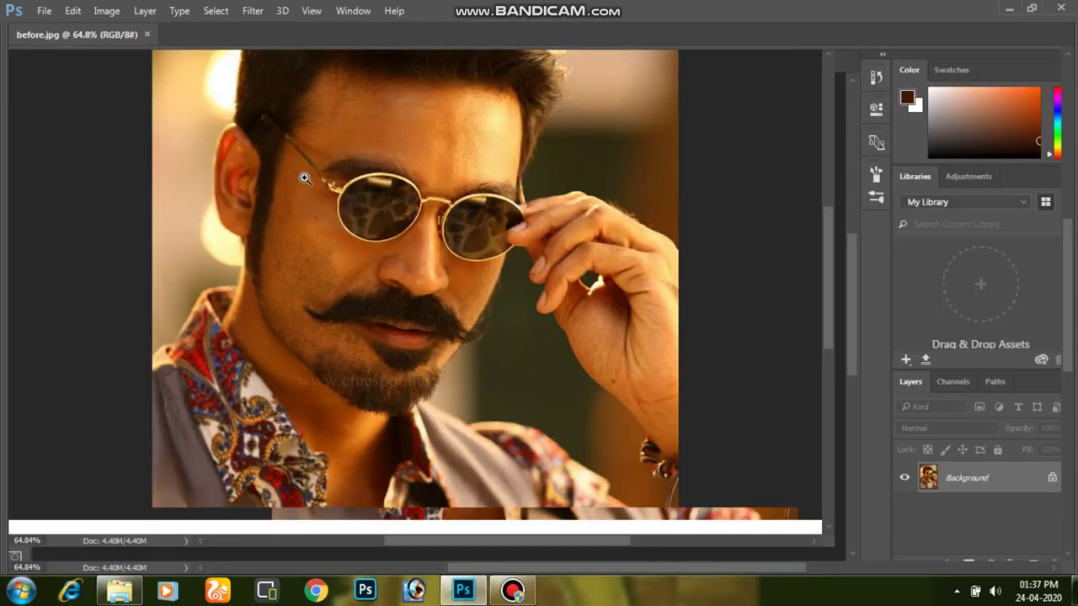
Crop the photo to 12 × 18 in at 300 px/in and duplicate the Background layer
{"action": "key", "text": "c"}
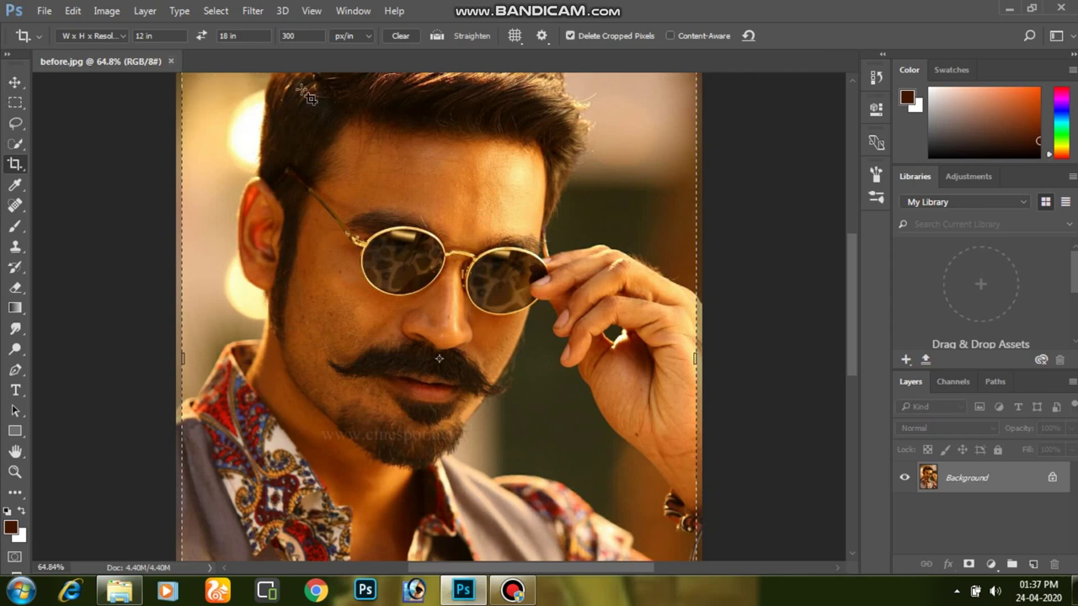
{"action": "key", "text": "ctrl+minus"}
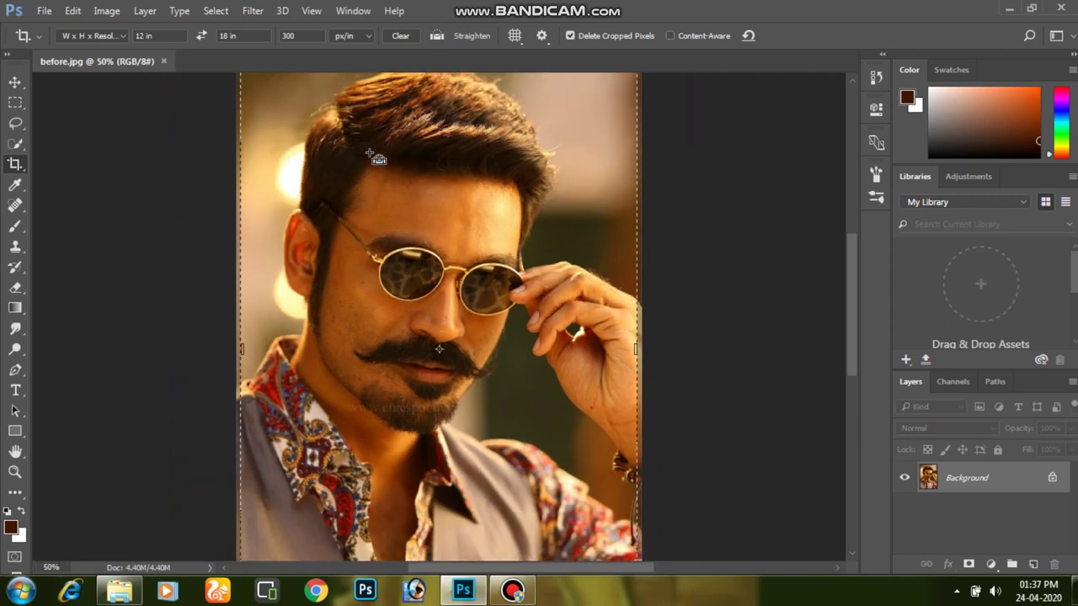
{"action": "key", "text": "ctrl+minus"}
{"action": "left_click", "coordinate": [443, 235]}
{"action": "key", "text": "Return"}
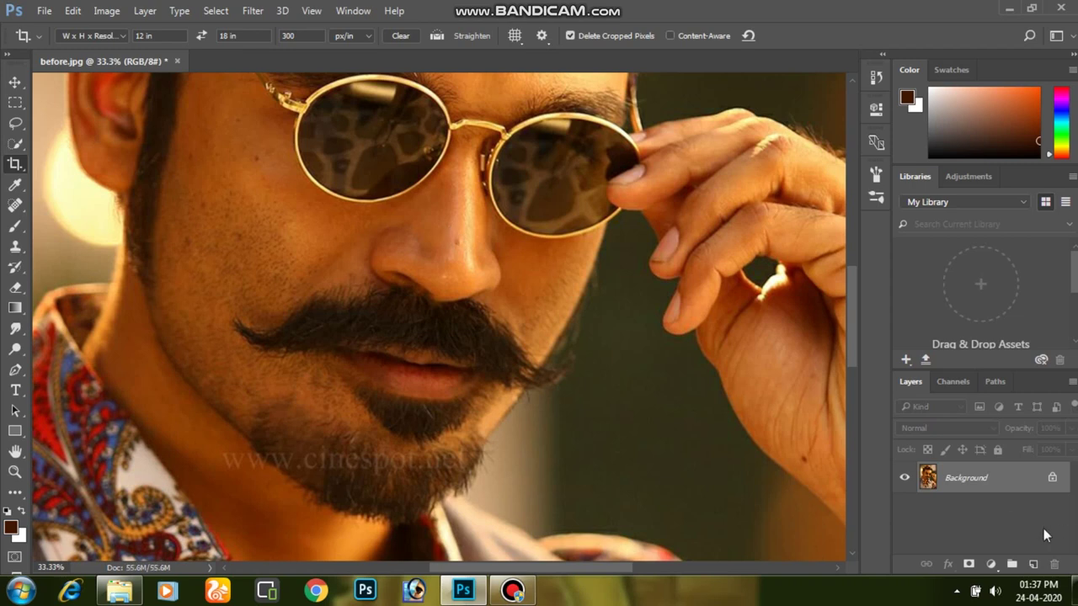
{"action": "left_click_drag", "start_coordinate": [973, 477], "coordinate": [1034, 566]}
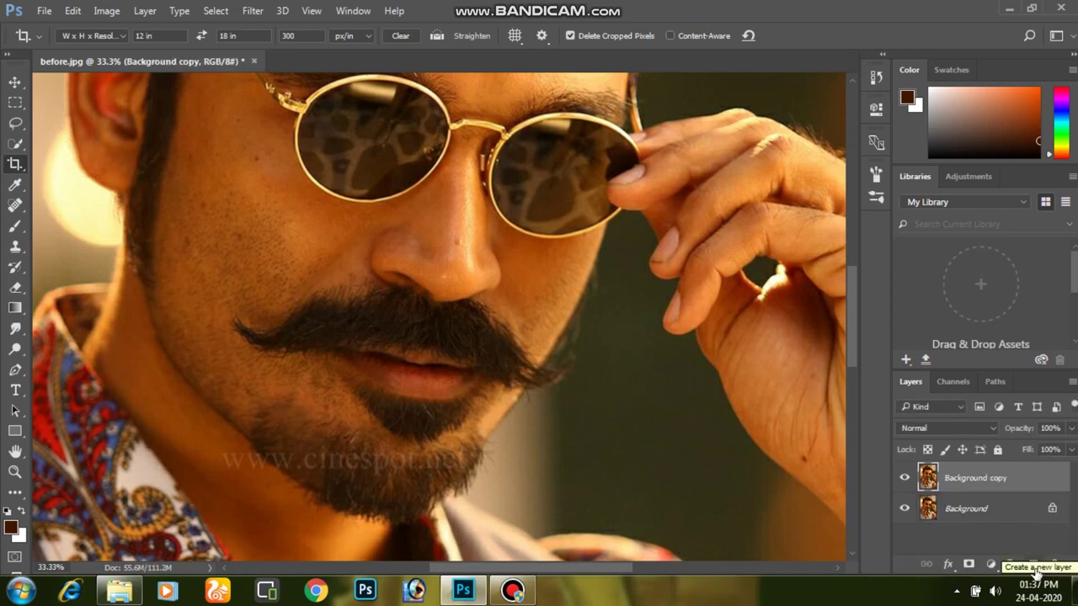
Fit the whole photo in the window and zoom in around the sunglasses
{"action": "key", "text": "v"}
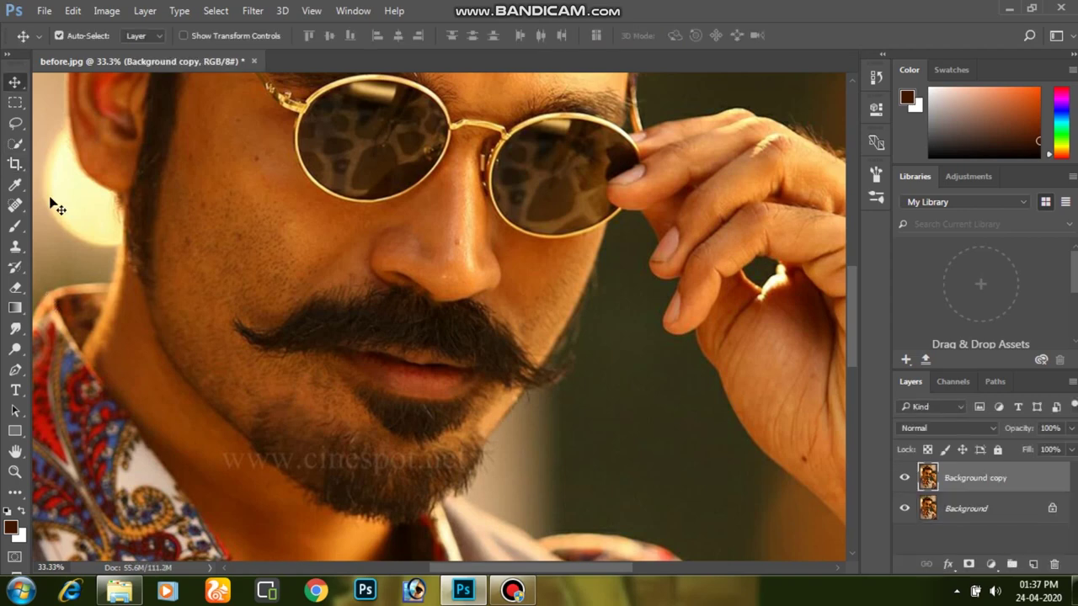
{"action": "key", "text": "ctrl+0"}
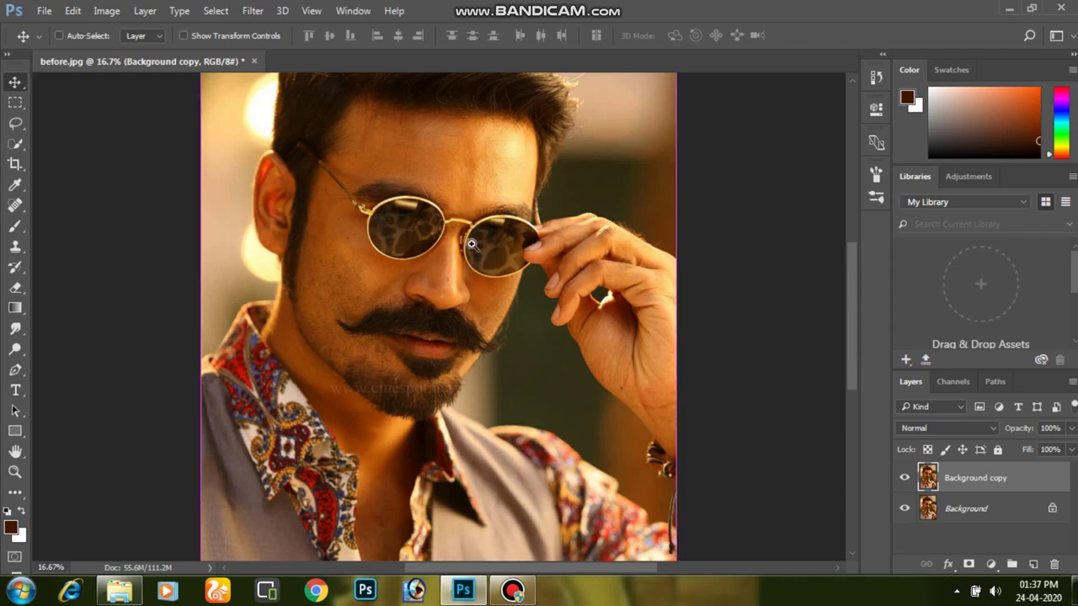
{"action": "left_click", "coordinate": [472, 245], "text": "ctrl"}
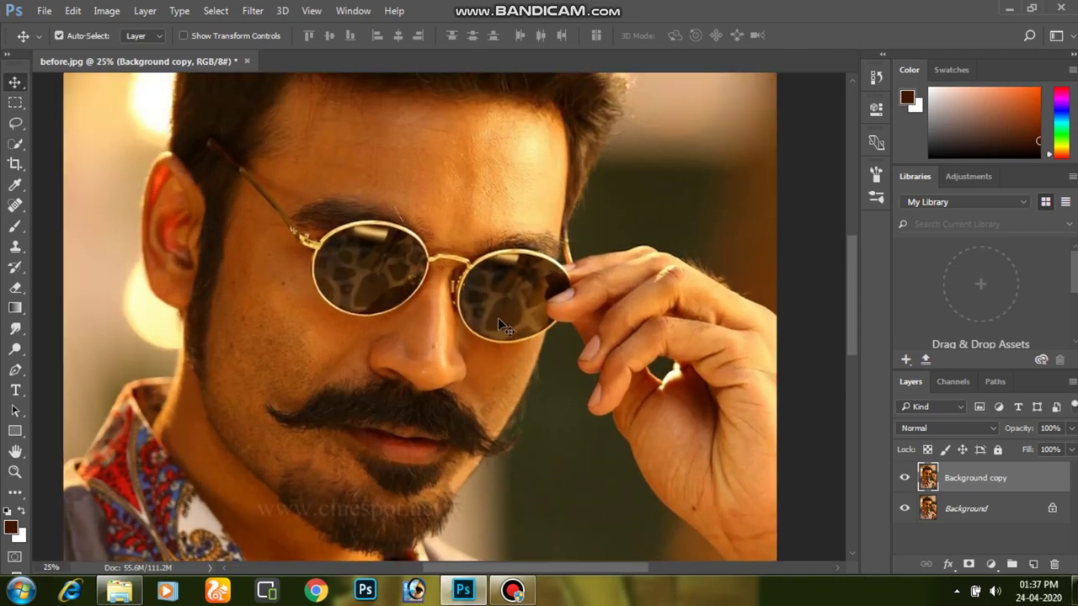
{"action": "key", "text": "alt+i"}
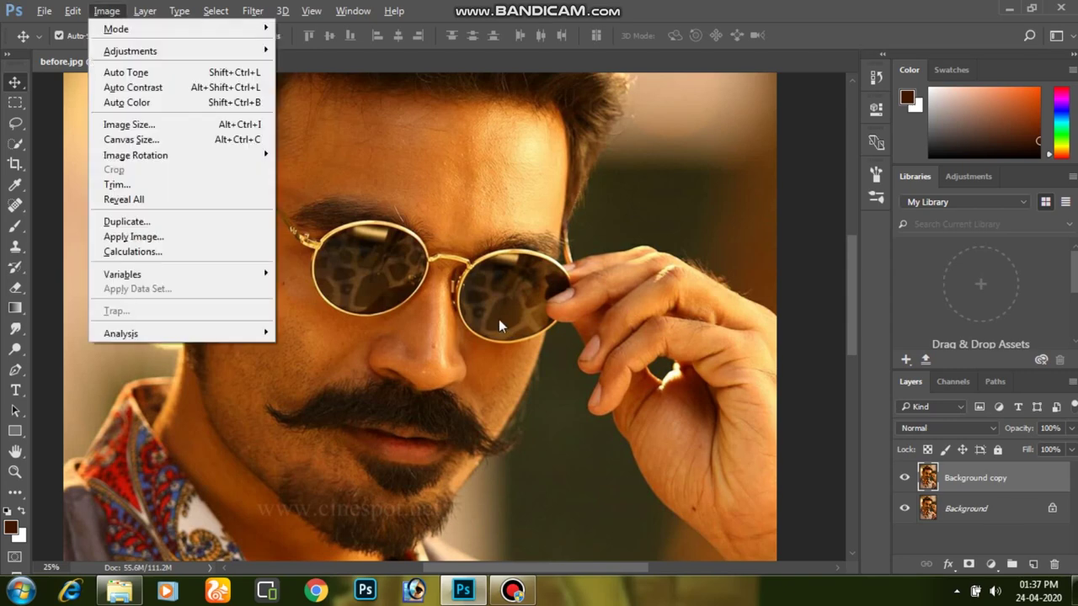
{"action": "key", "text": "j"}
{"action": "key", "text": "Escape"}
{"action": "key", "text": "Escape"}
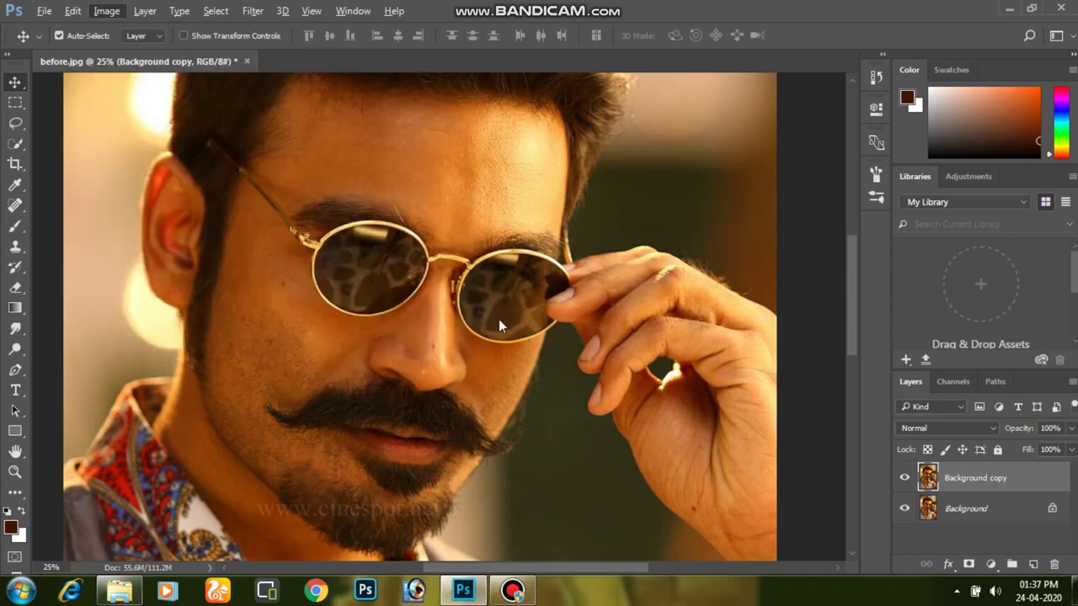
Apply Brightness/Contrast with Brightness 11 and Contrast 30, comparing the preview before confirming
{"action": "key", "text": "alt+i"}
{"action": "key", "text": "j"}
{"action": "key", "text": "c"}
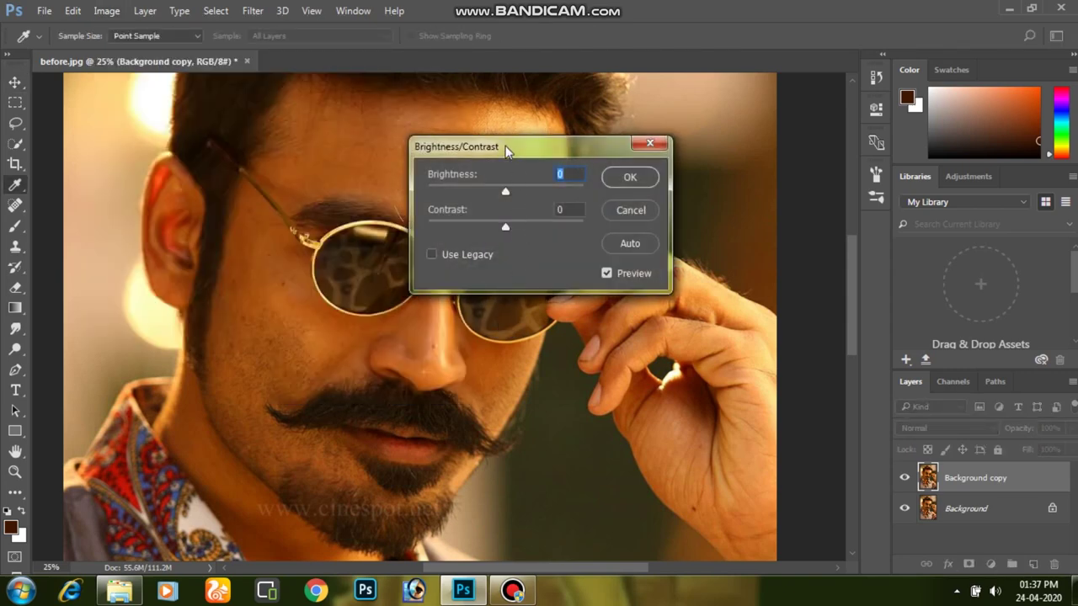
{"action": "left_click_drag", "start_coordinate": [506, 147], "coordinate": [635, 146]}
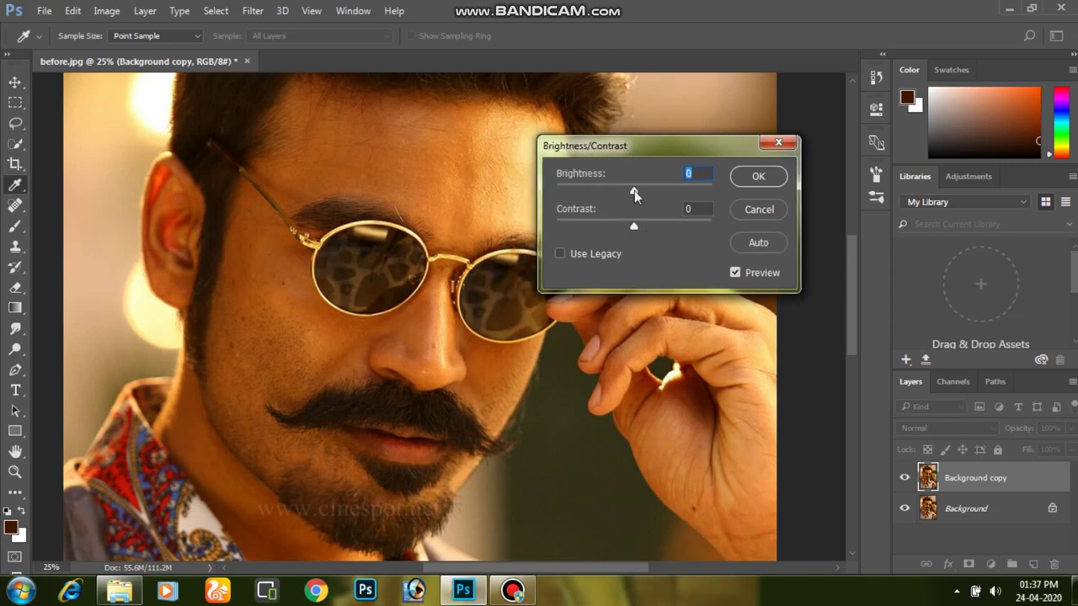
{"action": "left_click_drag", "start_coordinate": [634, 190], "coordinate": [657, 226]}
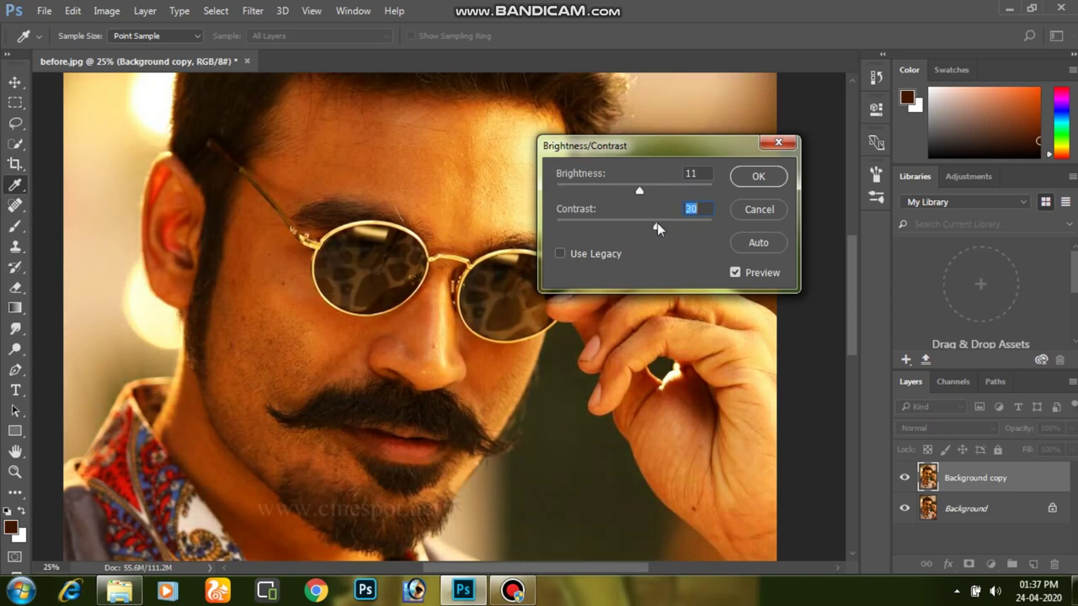
{"action": "left_click", "coordinate": [763, 276]}
{"action": "left_click", "coordinate": [763, 276]}
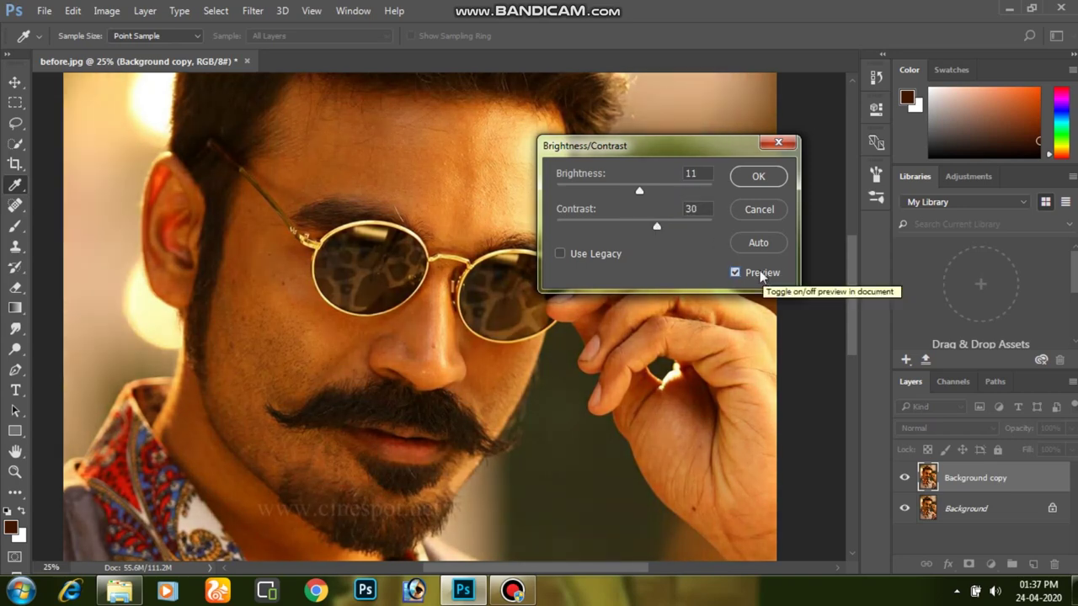
{"action": "left_click", "coordinate": [758, 180]}
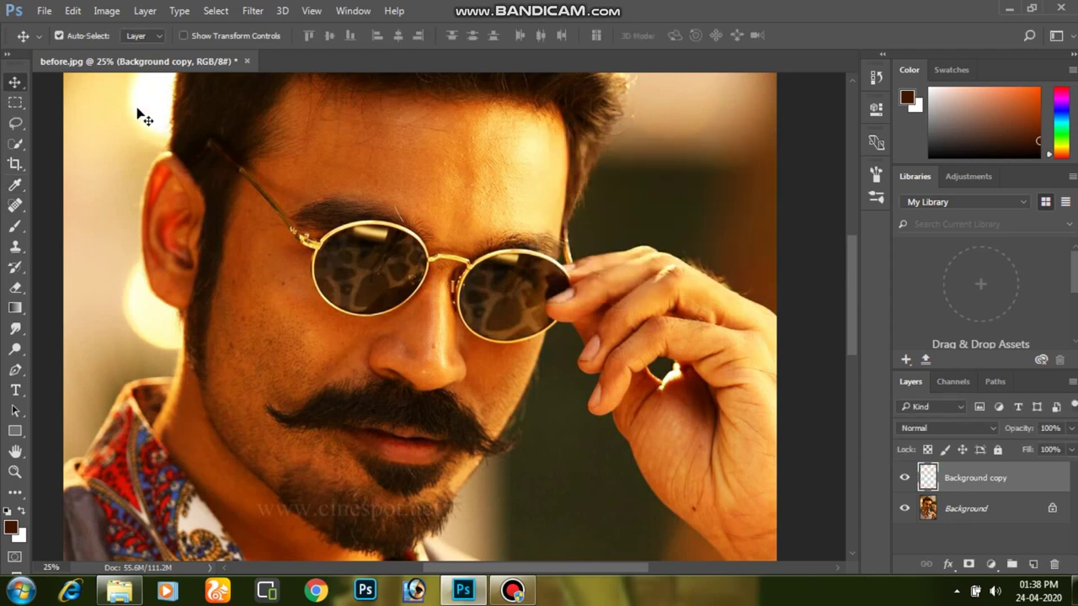
{"action": "left_click", "coordinate": [106, 12]}
{"action": "mouse_move", "coordinate": [131, 51]}
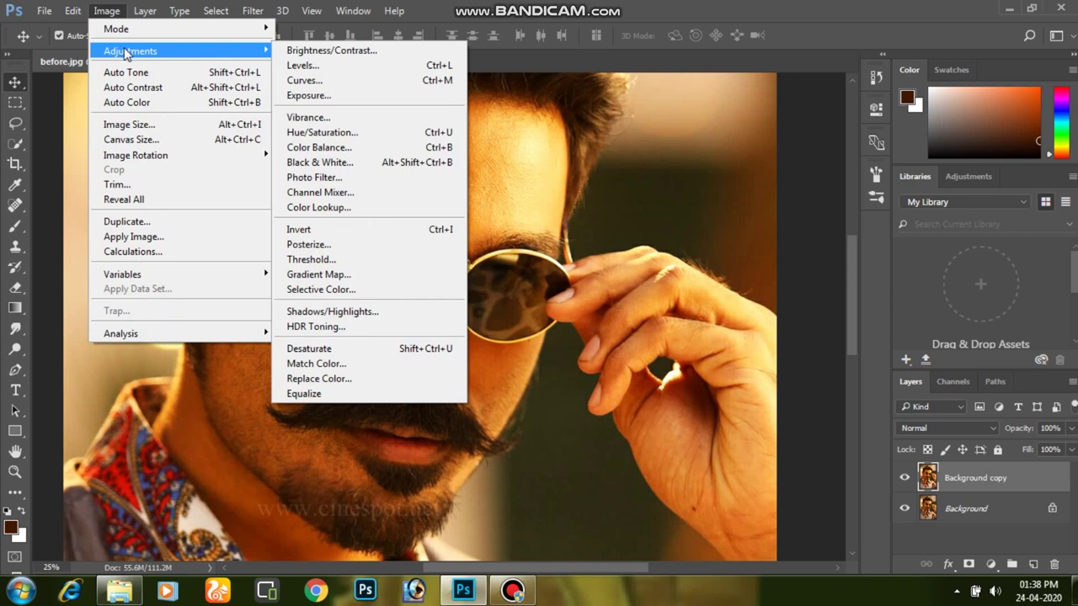
{"action": "left_click", "coordinate": [346, 51]}
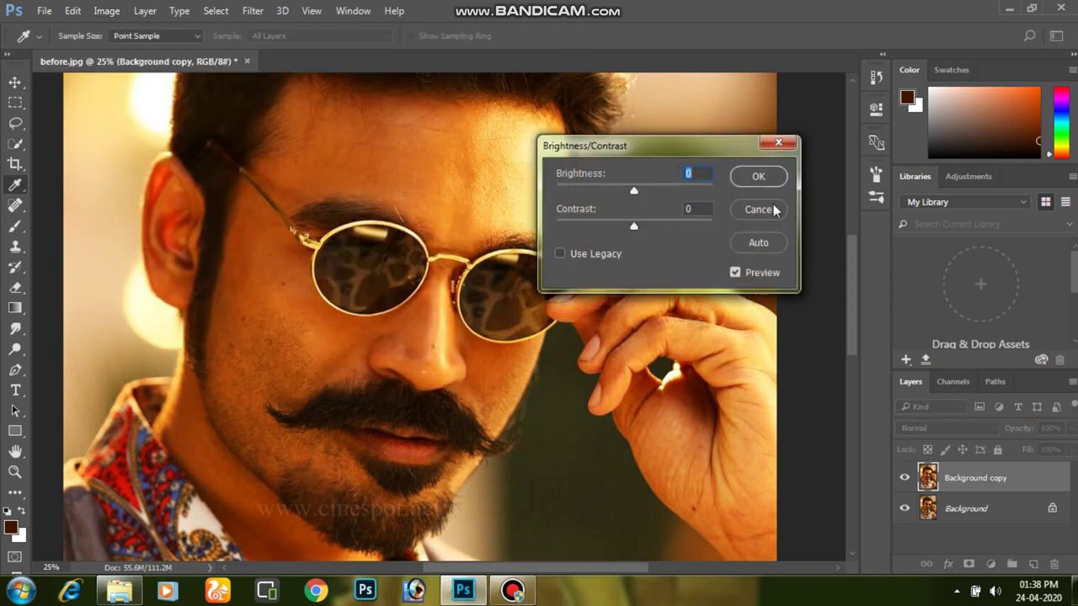
{"action": "left_click", "coordinate": [757, 176]}
{"action": "key", "text": "v"}
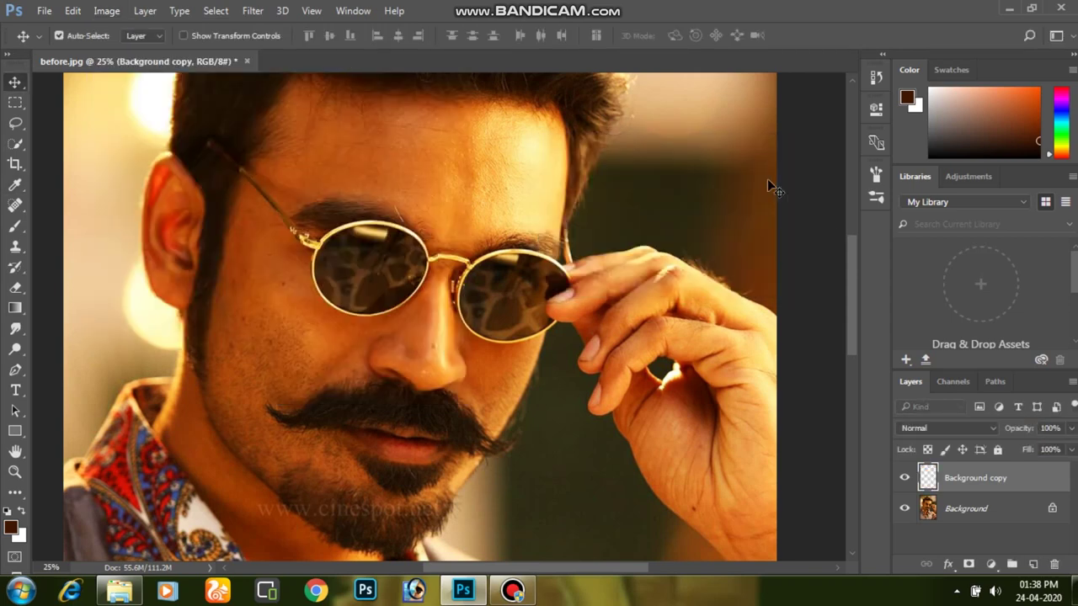
{"action": "key", "text": "ctrl+l"}
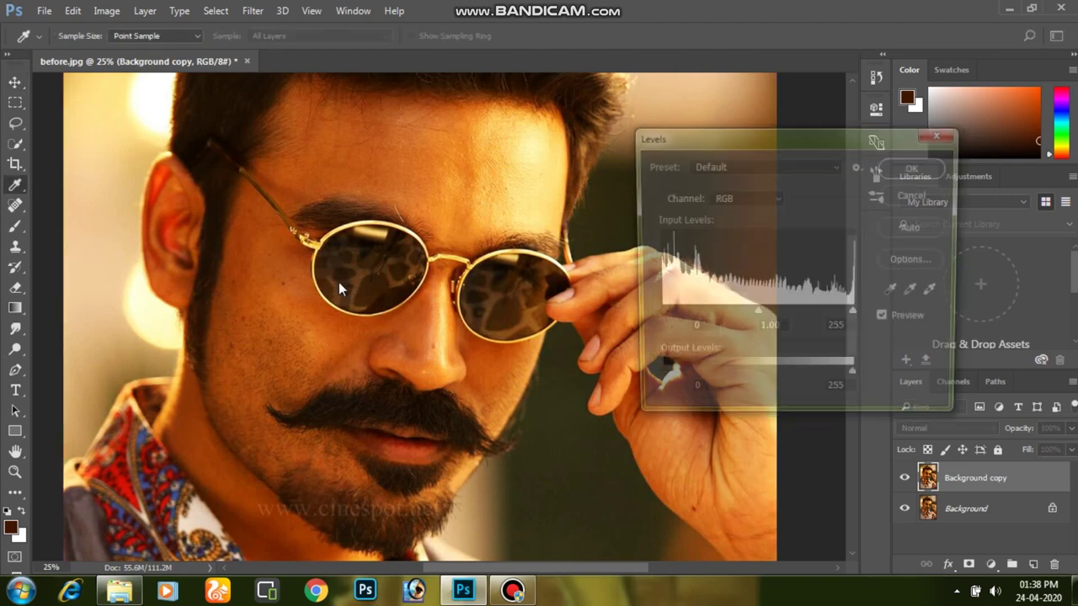
Lower the Levels white input to 241, then return to a 25% view on the sunglasses
{"action": "left_click_drag", "start_coordinate": [855, 317], "coordinate": [848, 320]}
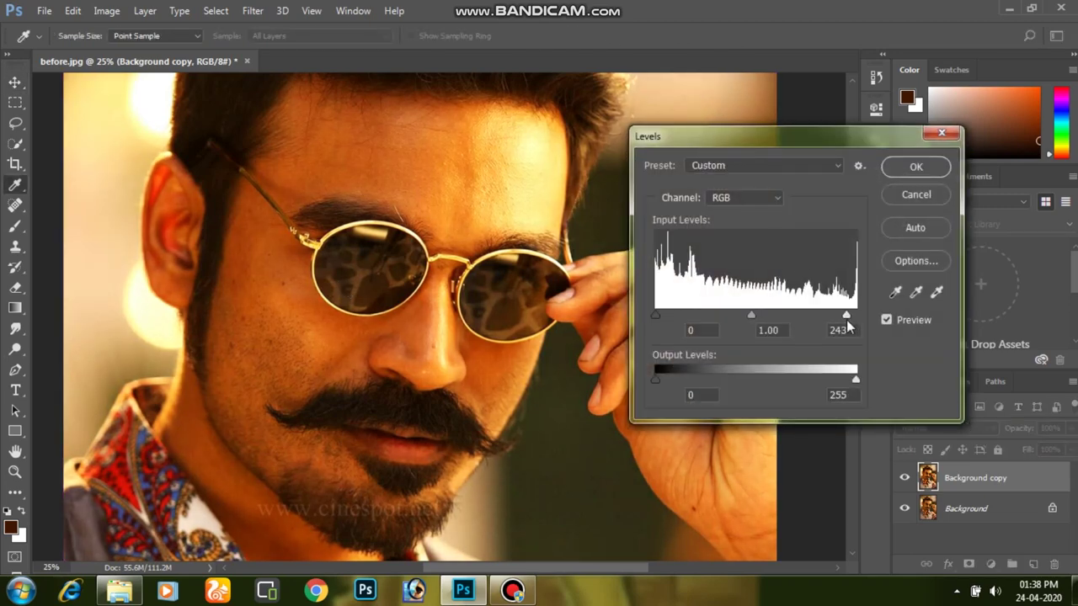
{"action": "left_click_drag", "start_coordinate": [847, 322], "coordinate": [845, 322]}
{"action": "left_click", "coordinate": [921, 169]}
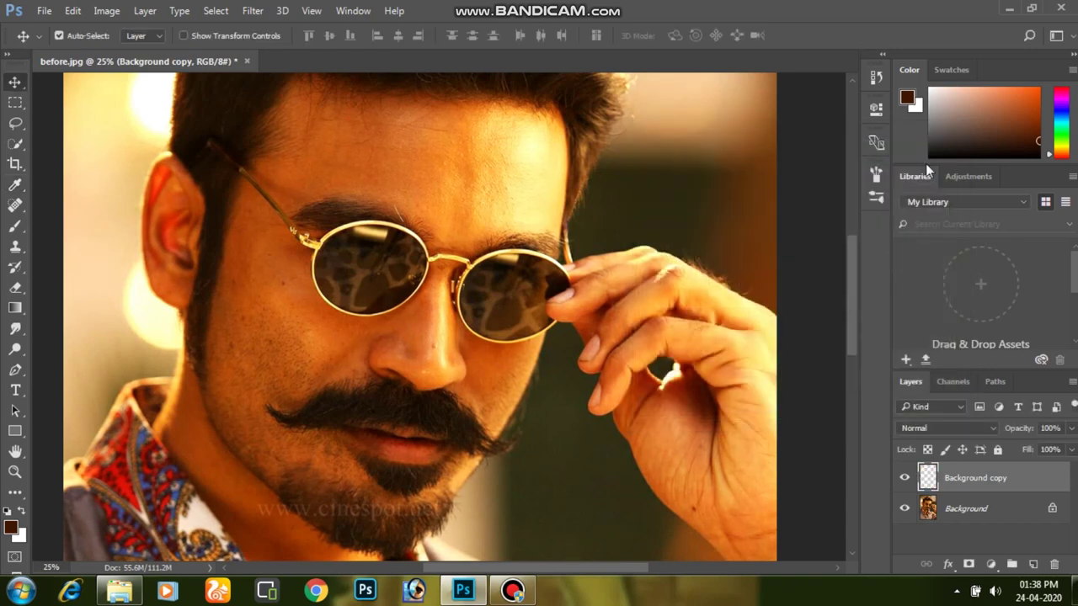
{"action": "key", "text": "ctrl+minus"}
{"action": "key", "text": "ctrl+minus"}
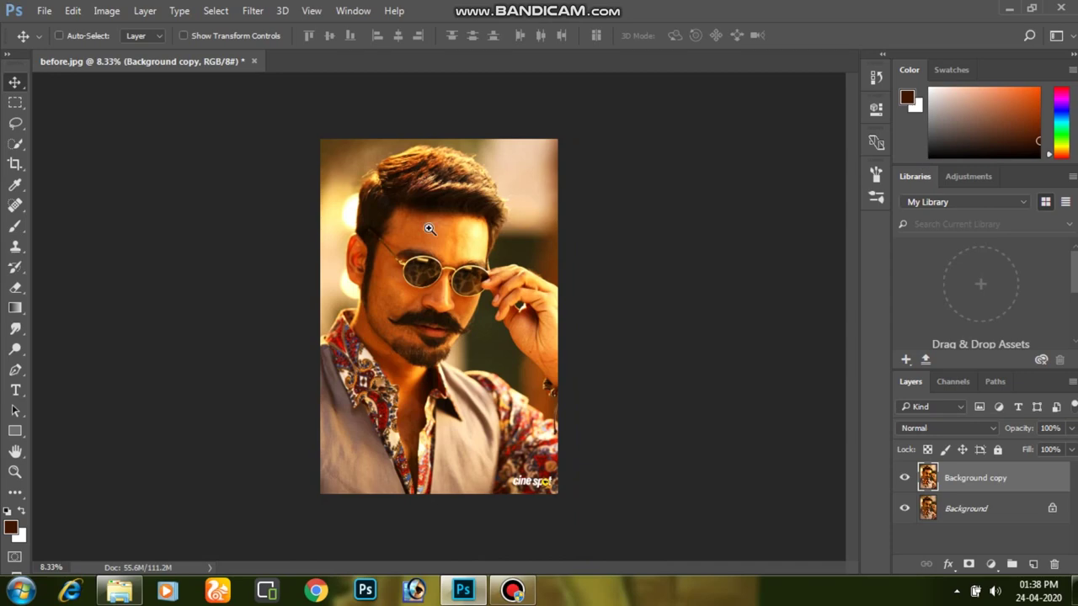
{"action": "left_click", "coordinate": [430, 229]}
{"action": "left_click", "coordinate": [493, 348]}
{"action": "left_click", "coordinate": [493, 348]}
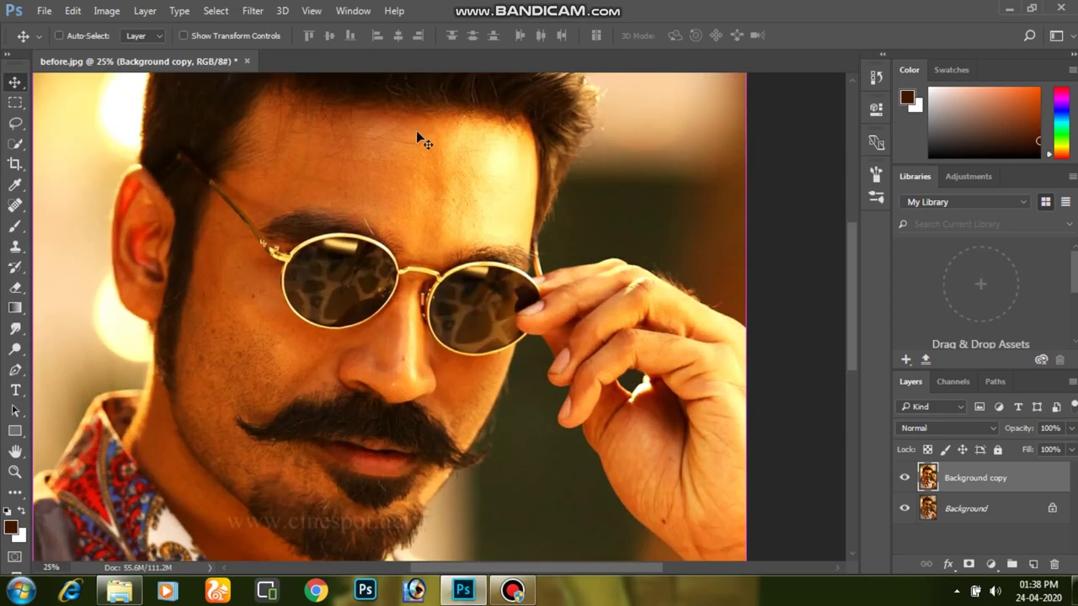
Apply Unsharp Mask at Amount 114%, Radius 5.0 px, Threshold 0, checking skin in the preview
{"action": "left_click", "coordinate": [255, 12]}
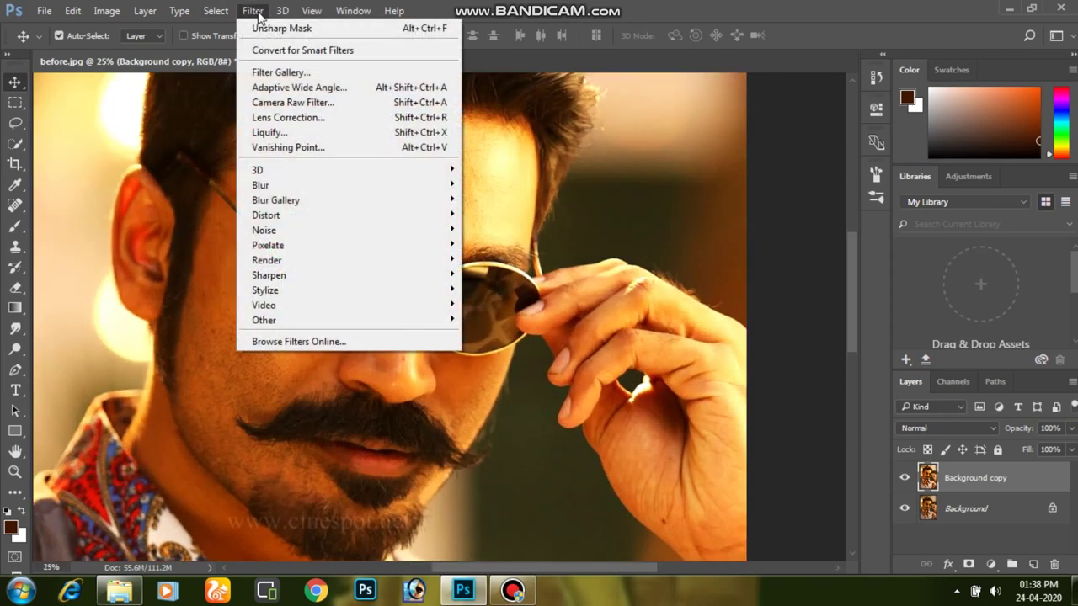
{"action": "mouse_move", "coordinate": [269, 275]}
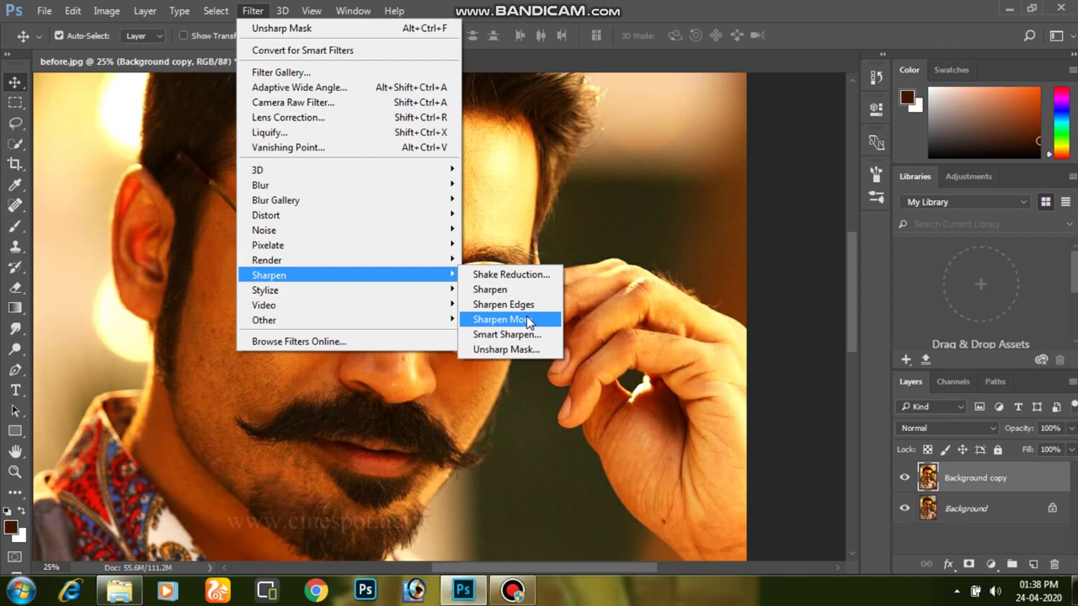
{"action": "left_click", "coordinate": [507, 349]}
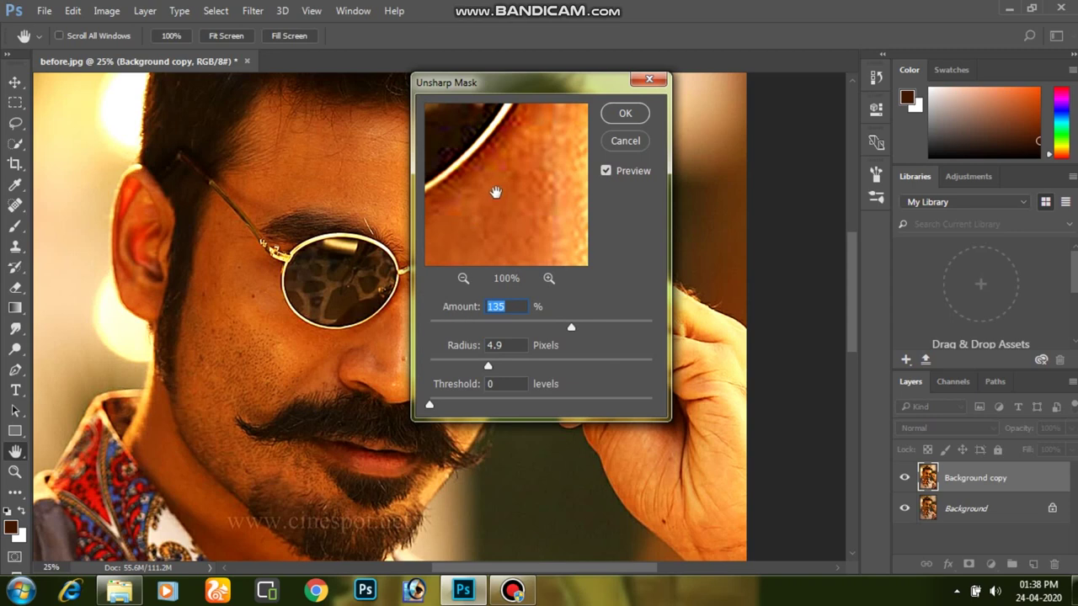
{"action": "left_click_drag", "start_coordinate": [495, 192], "coordinate": [543, 194]}
{"action": "left_click", "coordinate": [503, 363]}
{"action": "left_click_drag", "start_coordinate": [495, 369], "coordinate": [493, 368]}
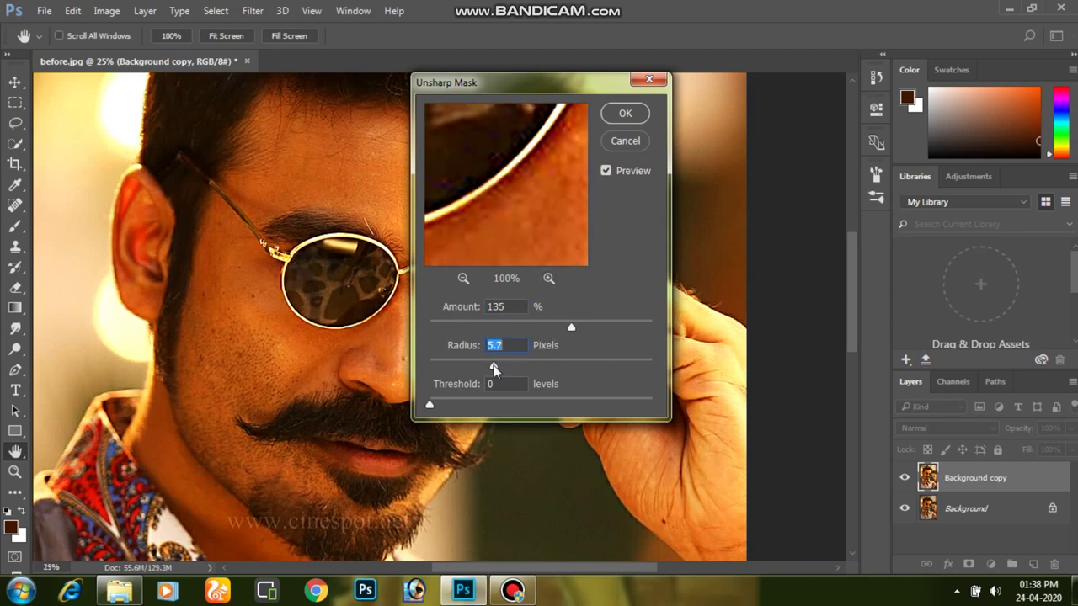
{"action": "type", "text": "5"}
{"action": "left_click_drag", "start_coordinate": [572, 327], "coordinate": [561, 329]}
{"action": "mouse_move", "coordinate": [516, 231]}
{"action": "left_mouse_down"}
{"action": "mouse_move", "coordinate": [562, 188]}
{"action": "mouse_move", "coordinate": [528, 193]}
{"action": "mouse_move", "coordinate": [541, 199]}
{"action": "left_mouse_up"}
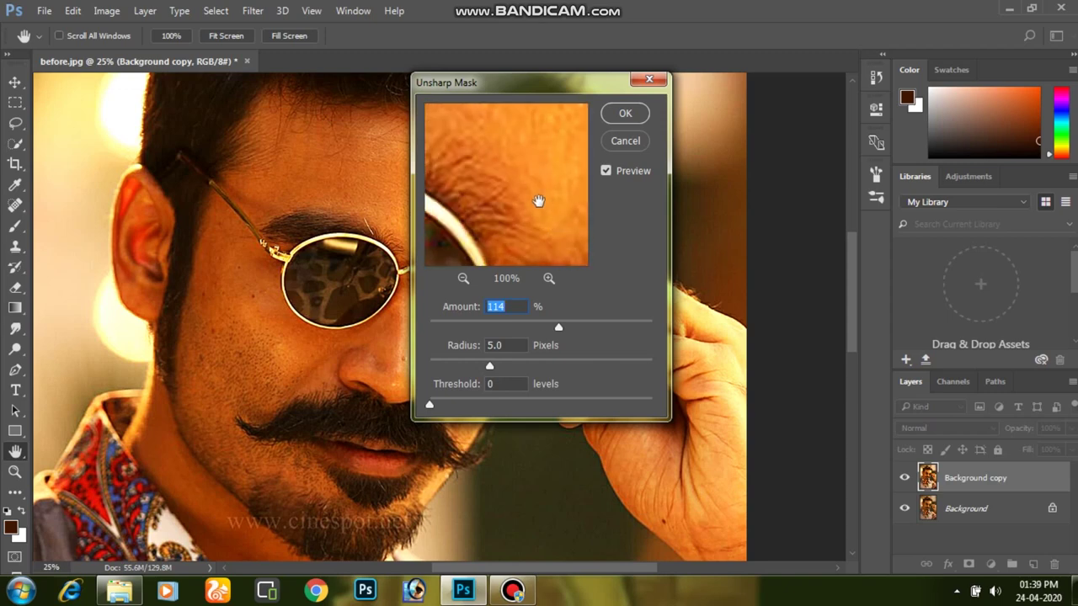
{"action": "left_click_drag", "start_coordinate": [540, 199], "coordinate": [463, 229]}
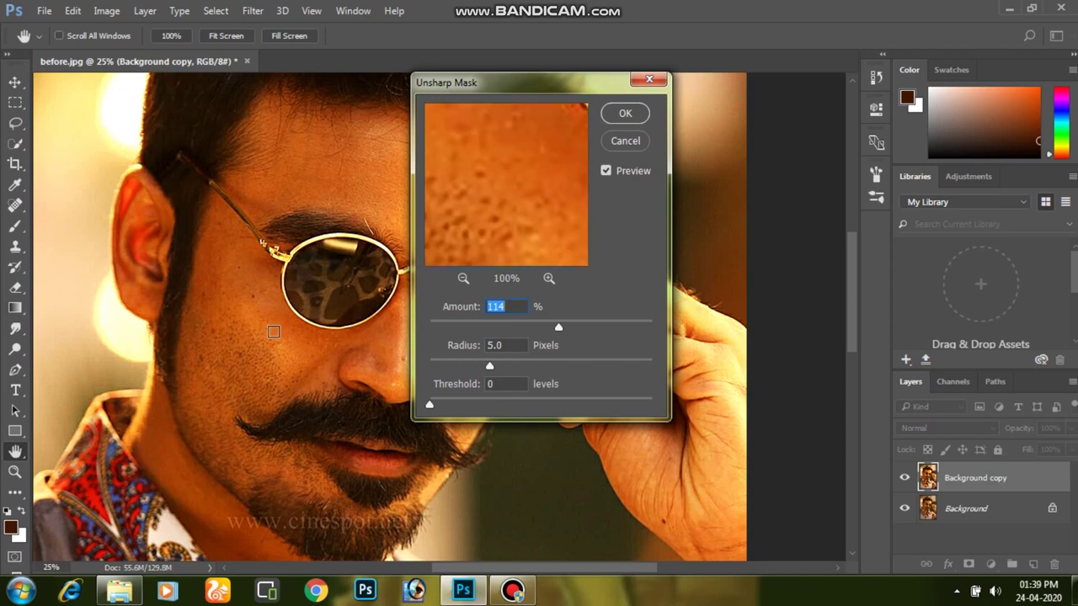
{"action": "left_click", "coordinate": [625, 114]}
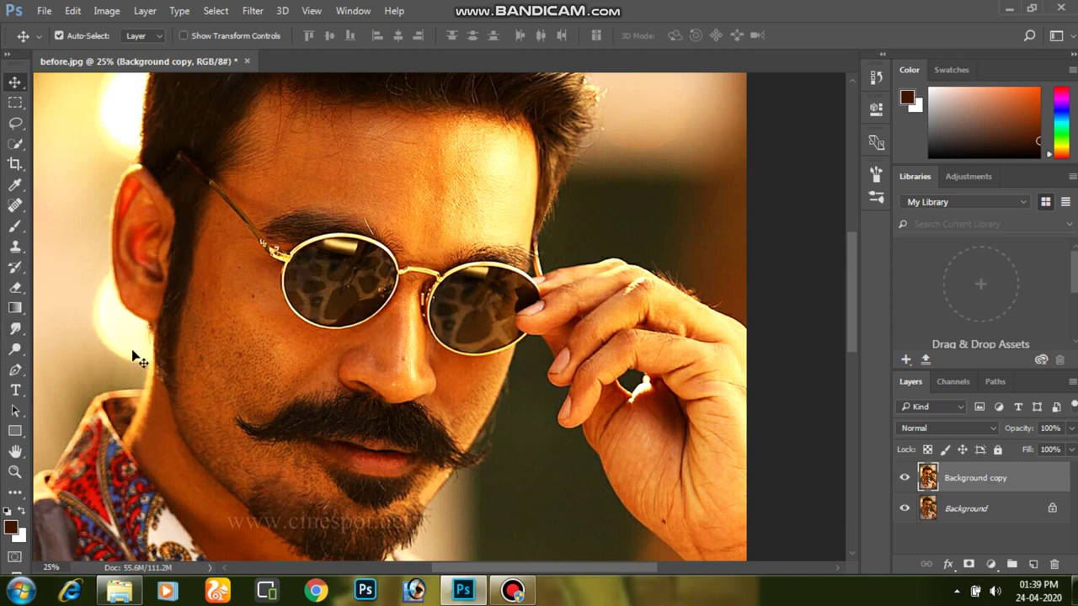
{"action": "left_click", "coordinate": [20, 331]}
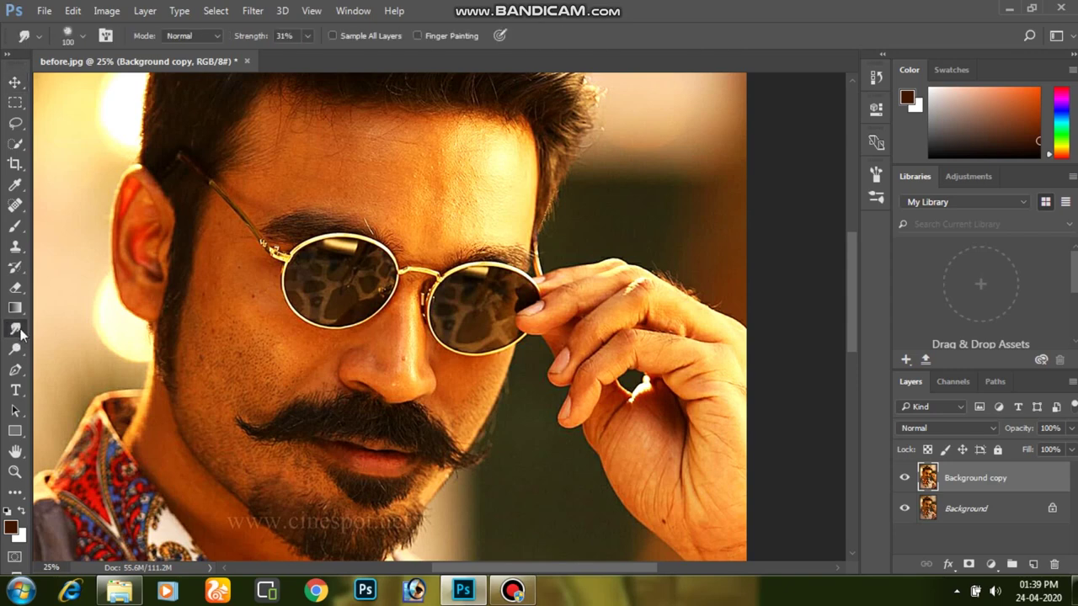
Give the Smudge tool the 65 px soft brush and keep Strength at 31%
{"action": "left_click", "coordinate": [68, 40]}
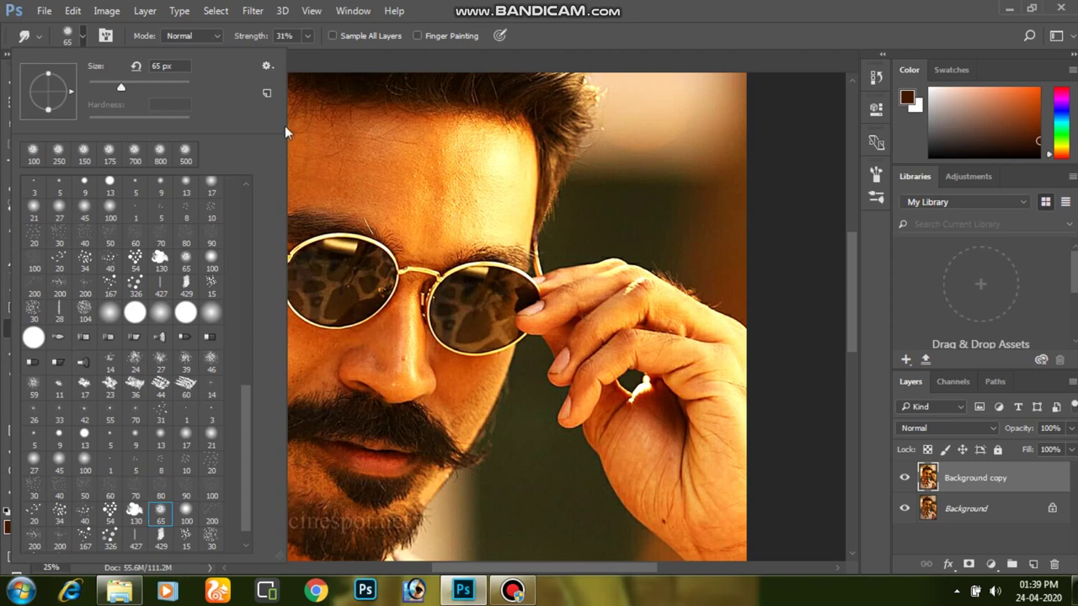
{"action": "left_click", "coordinate": [309, 37]}
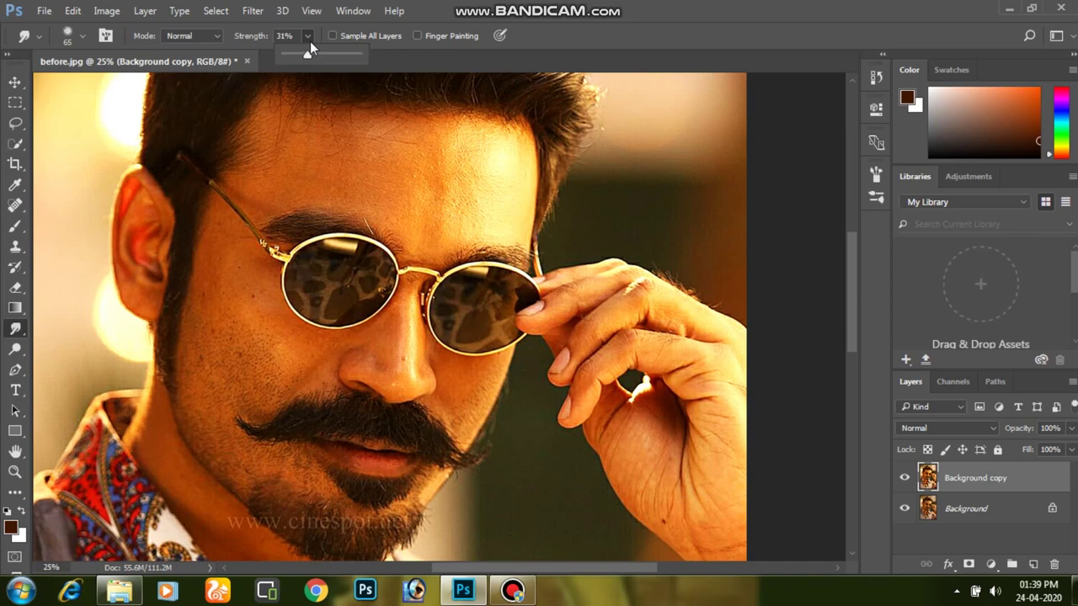
{"action": "left_click", "coordinate": [480, 56]}
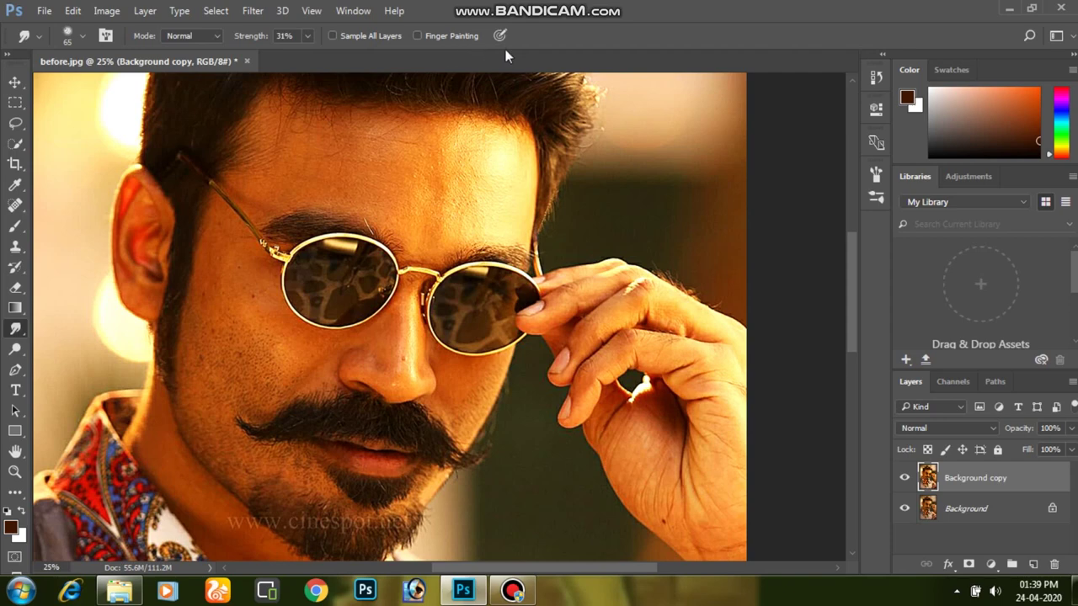
Zoom in to 66.7% around the nose
{"action": "key", "text": "z"}
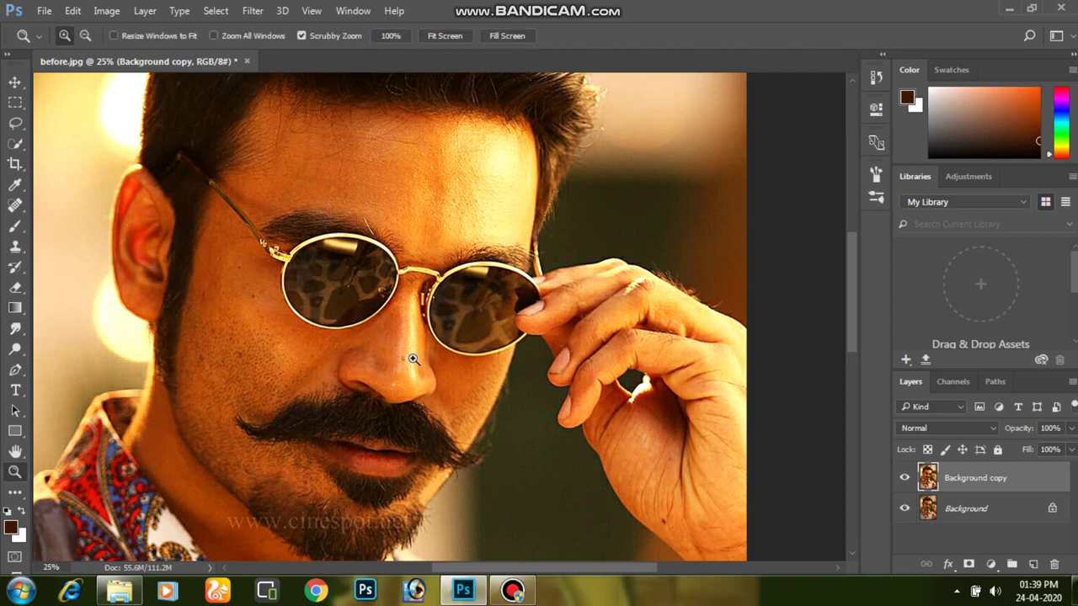
{"action": "left_click", "coordinate": [412, 359]}
{"action": "key", "text": "Tab"}
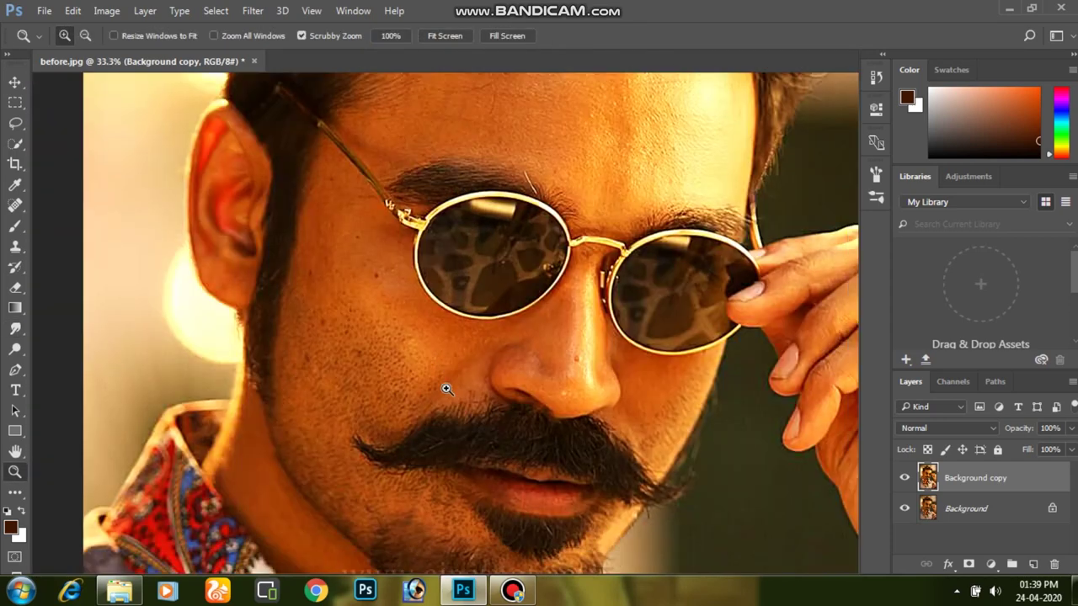
{"action": "left_click", "coordinate": [569, 359]}
{"action": "left_click", "coordinate": [573, 337]}
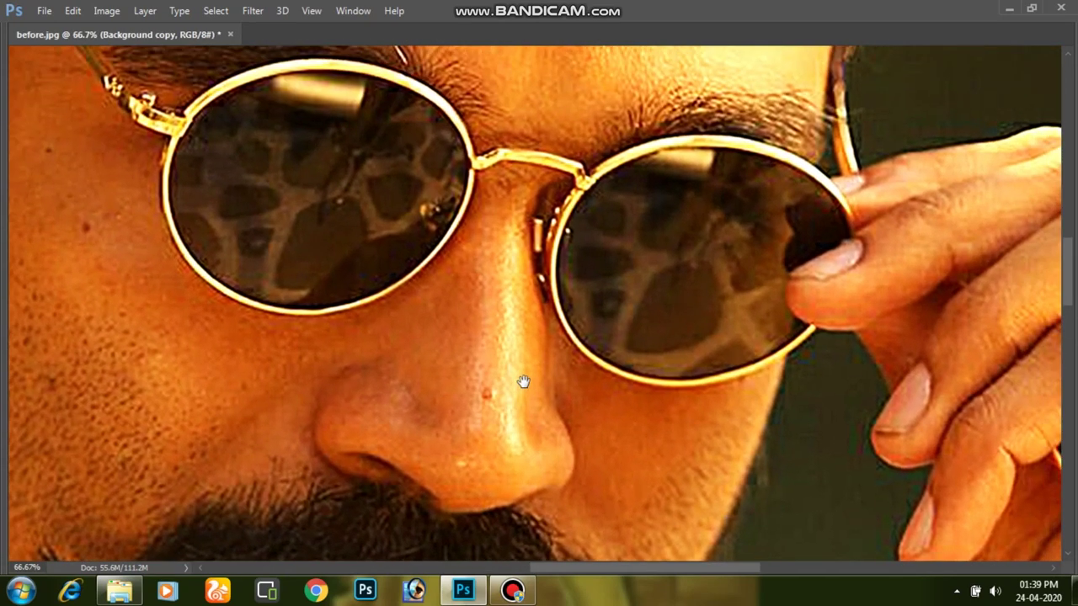
{"action": "key", "text": "Tab"}
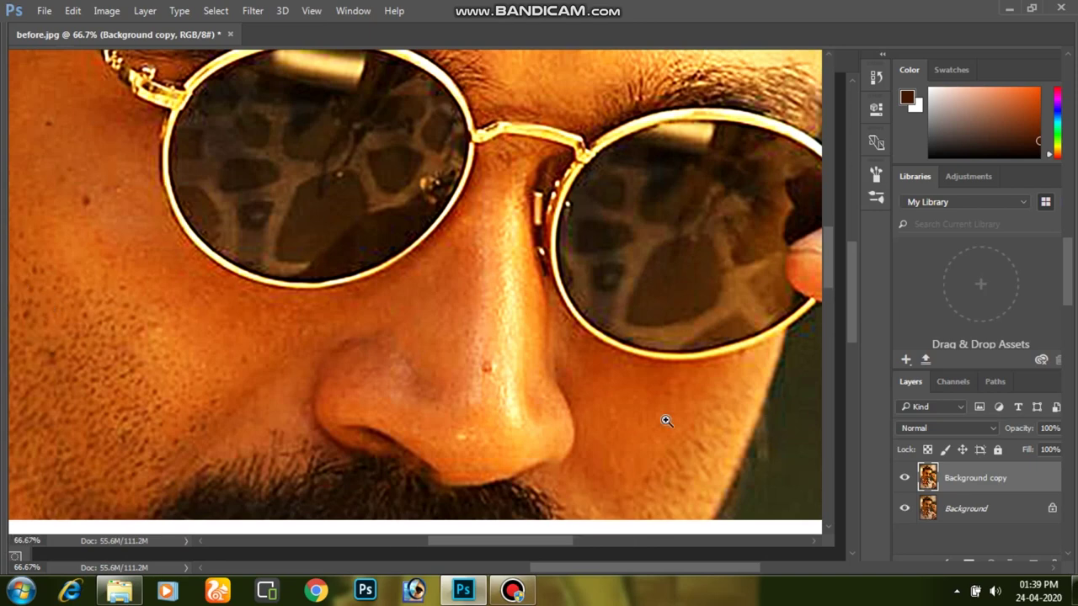
{"action": "scroll", "coordinate": [560, 332], "scroll_direction": "up", "scroll_amount": 1}
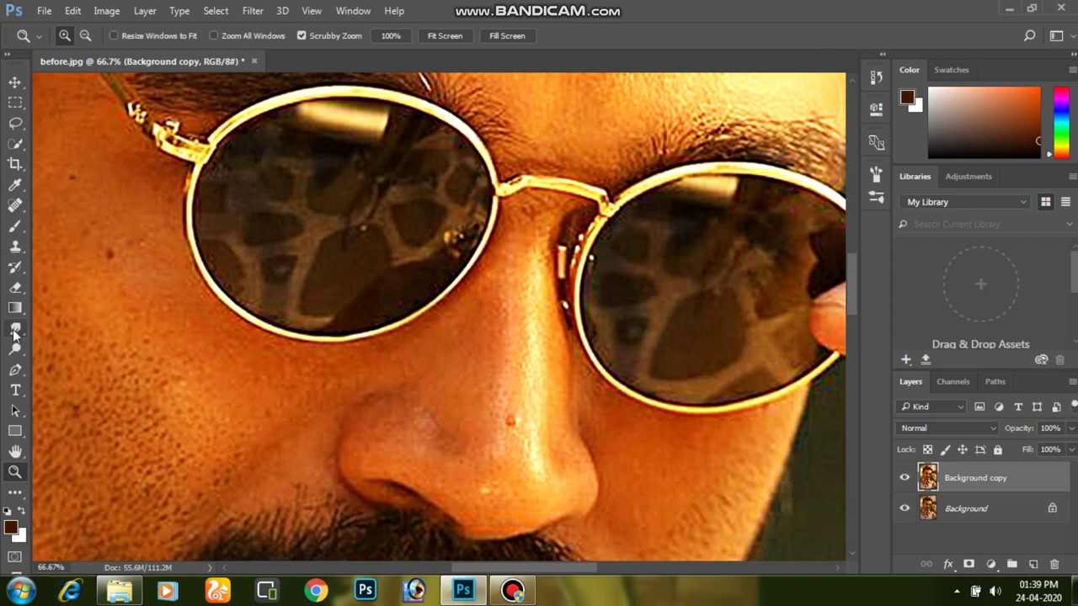
Enlarge the Smudge brush to 90 px and smooth the skin up the nose bridge
{"action": "left_click", "coordinate": [17, 330]}
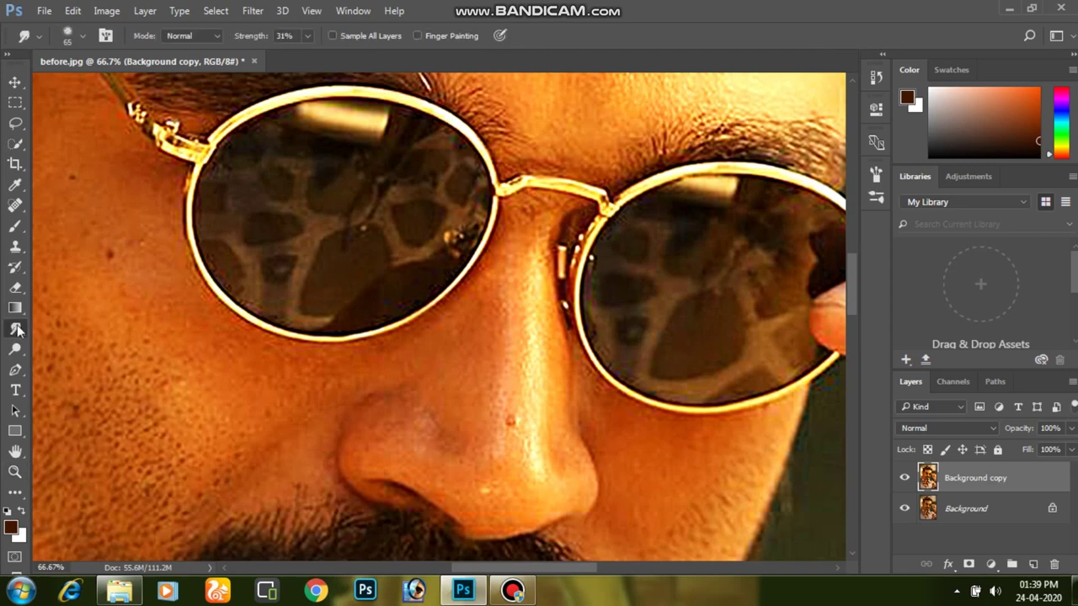
{"action": "scroll", "coordinate": [532, 430], "scroll_direction": "up", "scroll_amount": 3}
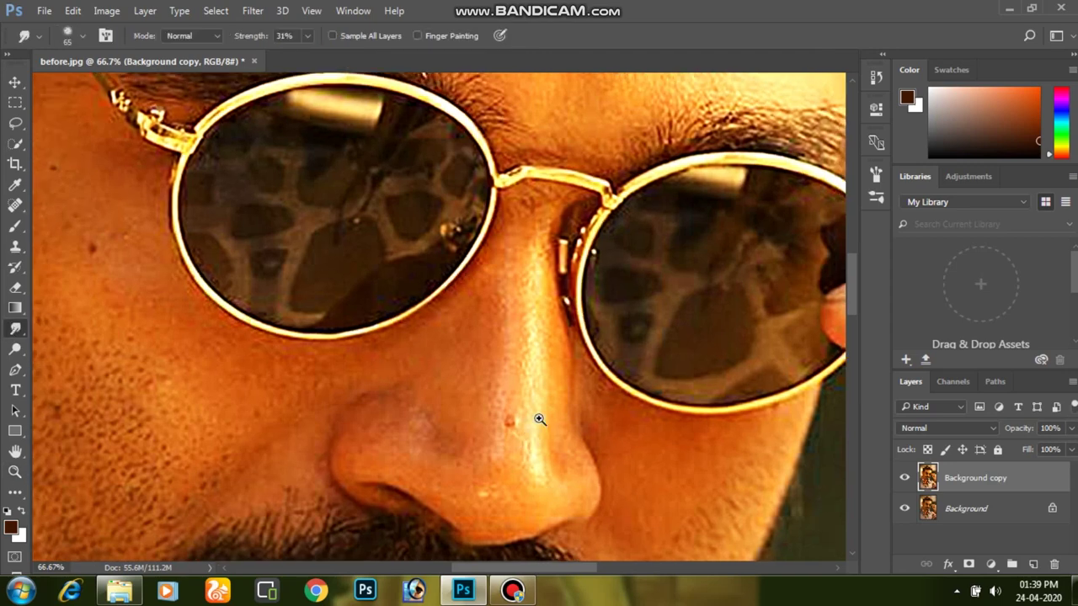
{"action": "left_click_drag", "start_coordinate": [486, 356], "coordinate": [472, 331]}
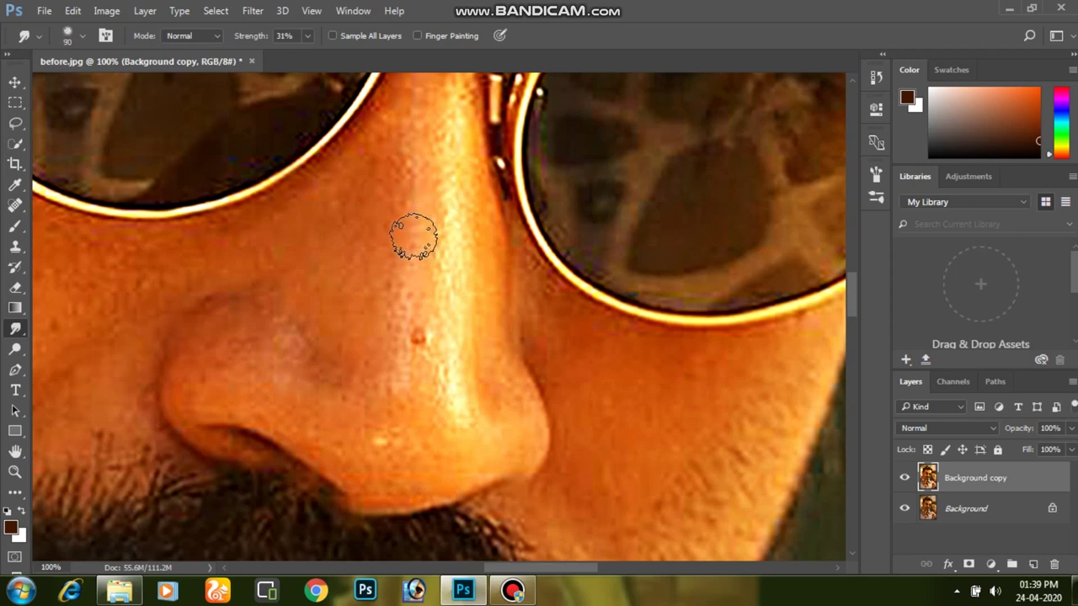
{"action": "key", "text": "bracketright"}
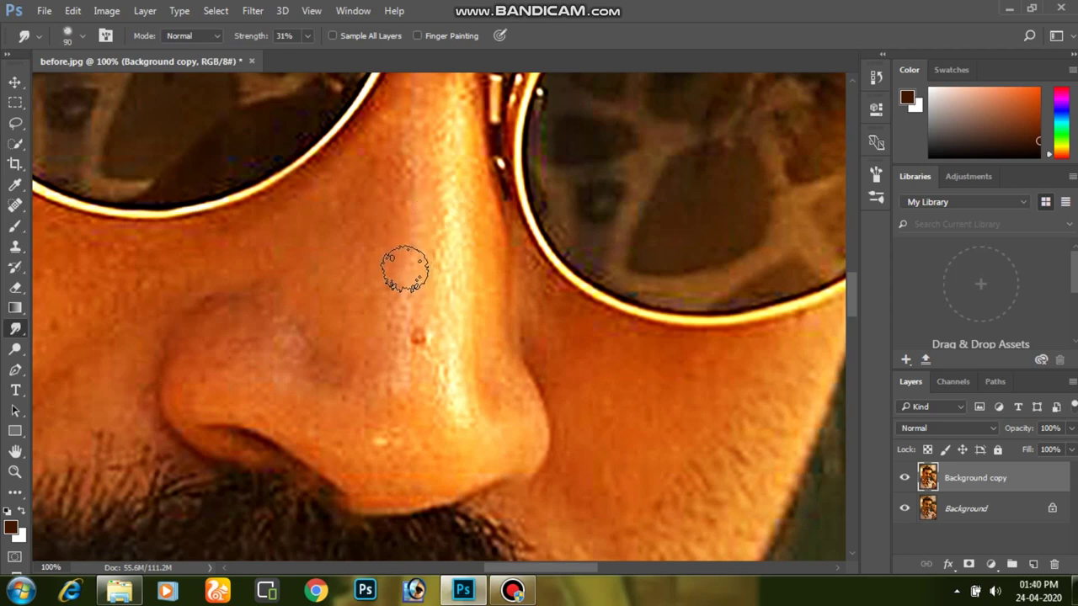
{"action": "left_click_drag", "start_coordinate": [407, 245], "coordinate": [412, 173]}
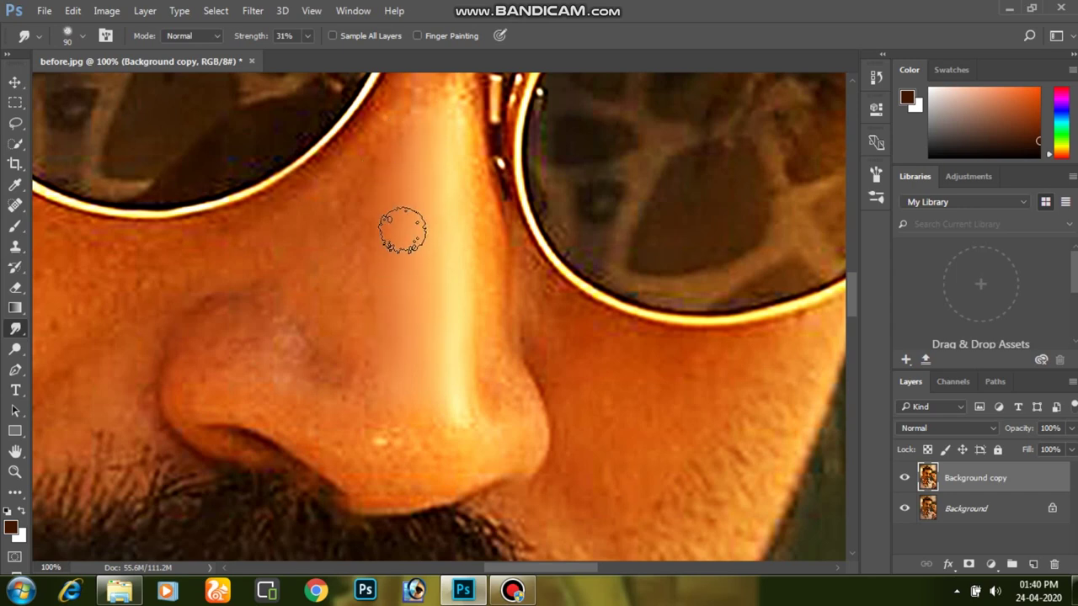
{"action": "key", "text": "Tab"}
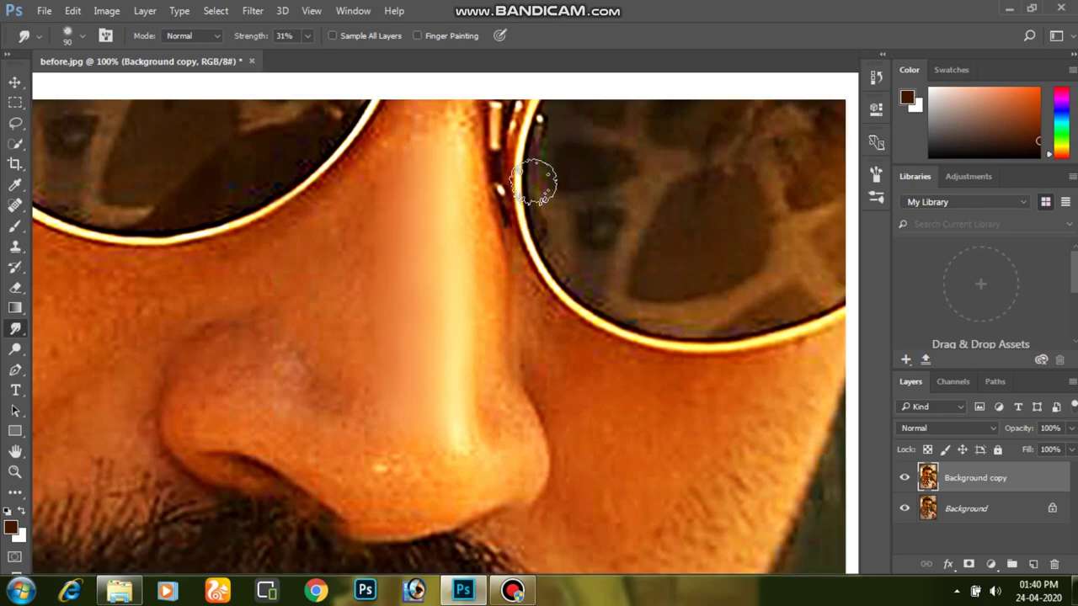
Smudge the skin down-left across the nose tip and around the nostril
{"action": "left_click_drag", "start_coordinate": [423, 378], "coordinate": [355, 423]}
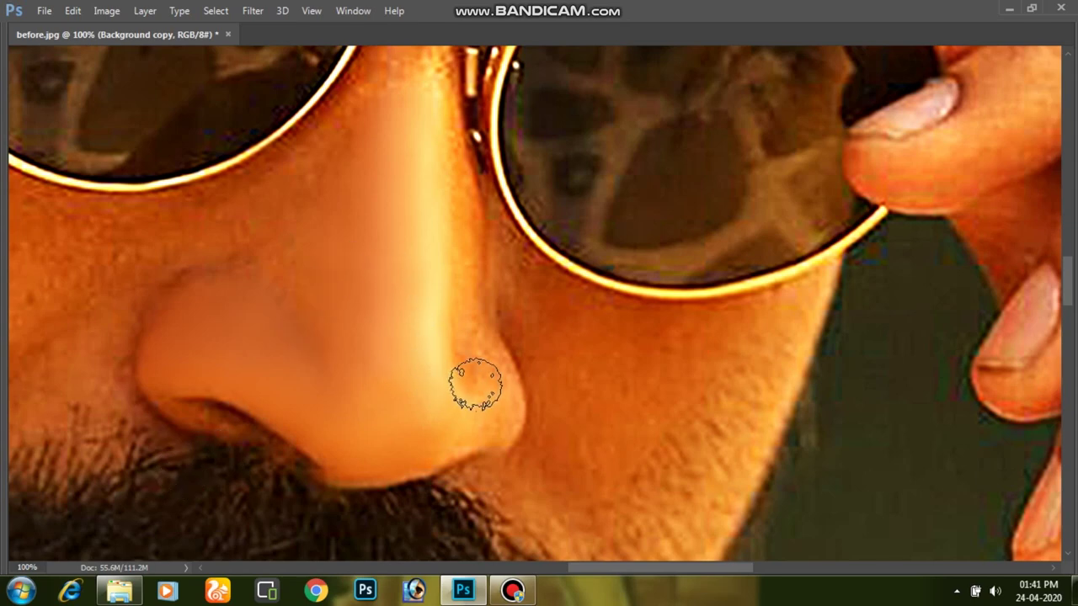
Scroll over the nose and shrink the Smudge brush for finer work on the upper bridge
{"action": "scroll", "coordinate": [464, 368], "scroll_direction": "up", "scroll_amount": 1}
{"action": "scroll", "coordinate": [446, 368], "scroll_direction": "down", "scroll_amount": 2}
{"action": "scroll", "coordinate": [421, 281], "scroll_direction": "down", "scroll_amount": 1}
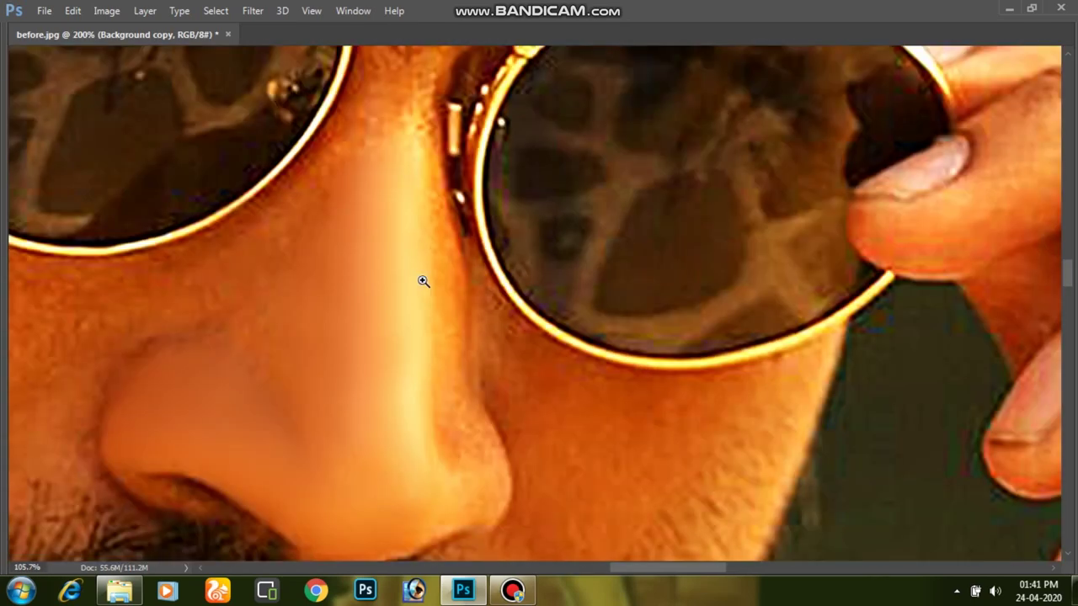
{"action": "scroll", "coordinate": [455, 341], "scroll_direction": "down", "scroll_amount": 1}
{"action": "scroll", "coordinate": [451, 347], "scroll_direction": "down", "scroll_amount": 1}
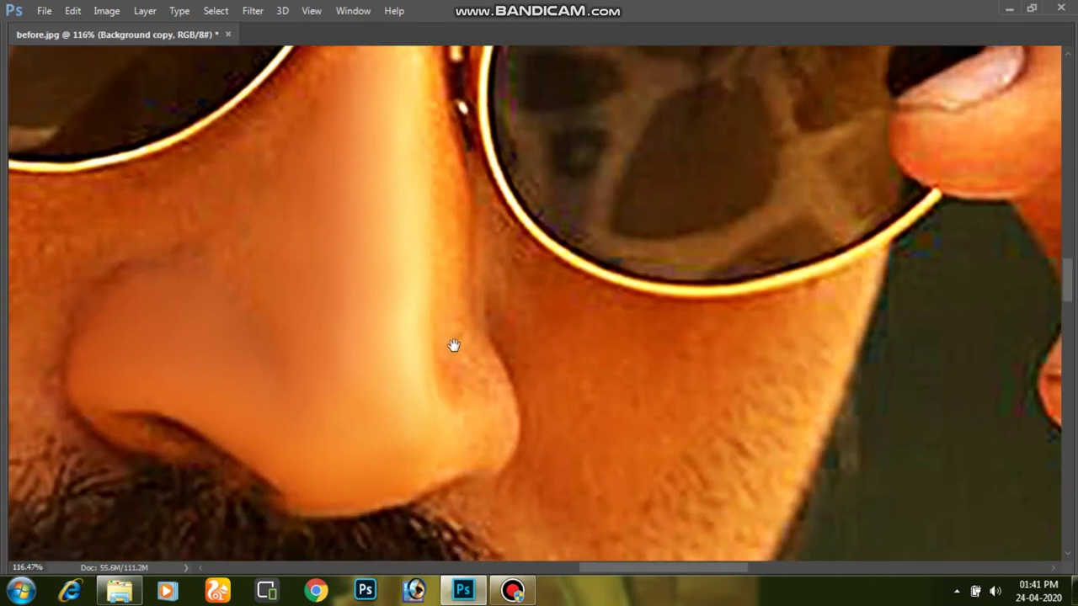
{"action": "key", "text": "bracketleft"}
{"action": "key", "text": "bracketleft"}
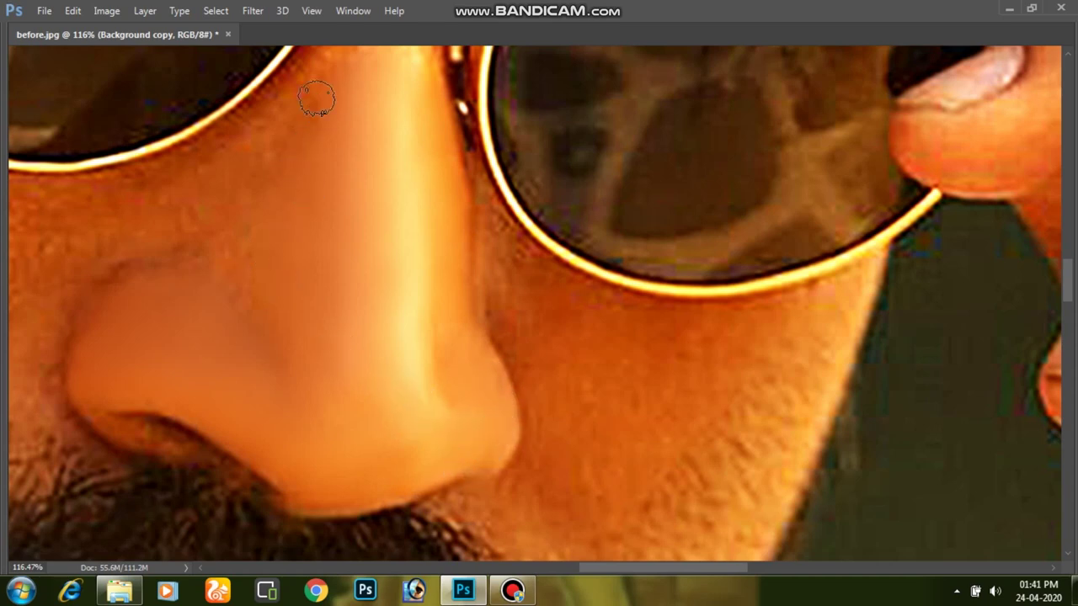
Check the whole face, re-zoom near the glasses, enlarge the brush, and zoom back out
{"action": "key", "text": "ctrl+minus"}
{"action": "key", "text": "ctrl+minus"}
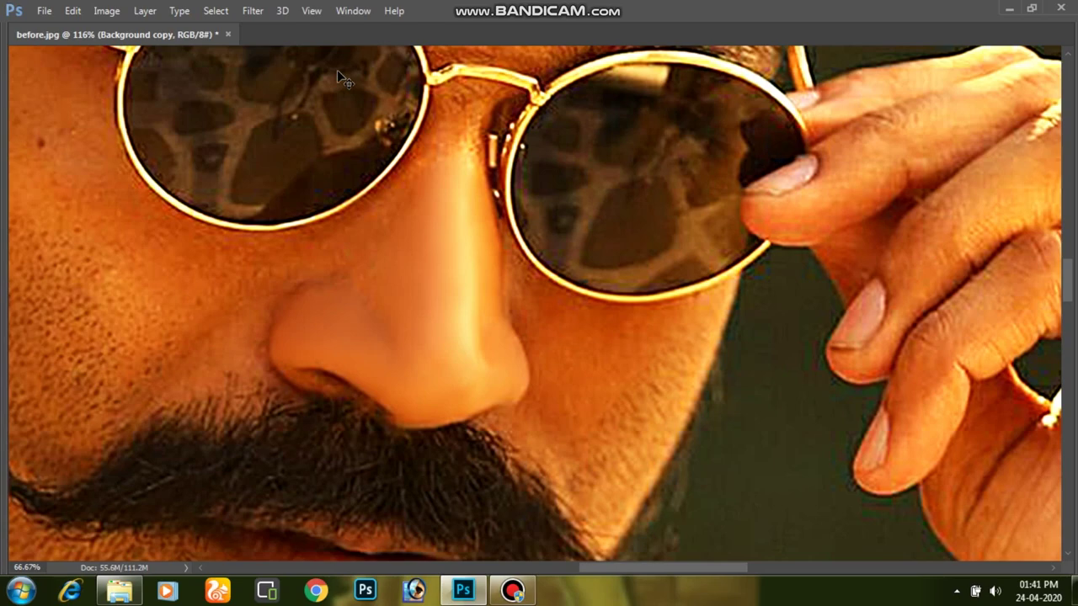
{"action": "key", "text": "ctrl+minus"}
{"action": "key", "text": "ctrl+minus"}
{"action": "key", "text": "ctrl+minus"}
{"action": "key", "text": "ctrl+minus"}
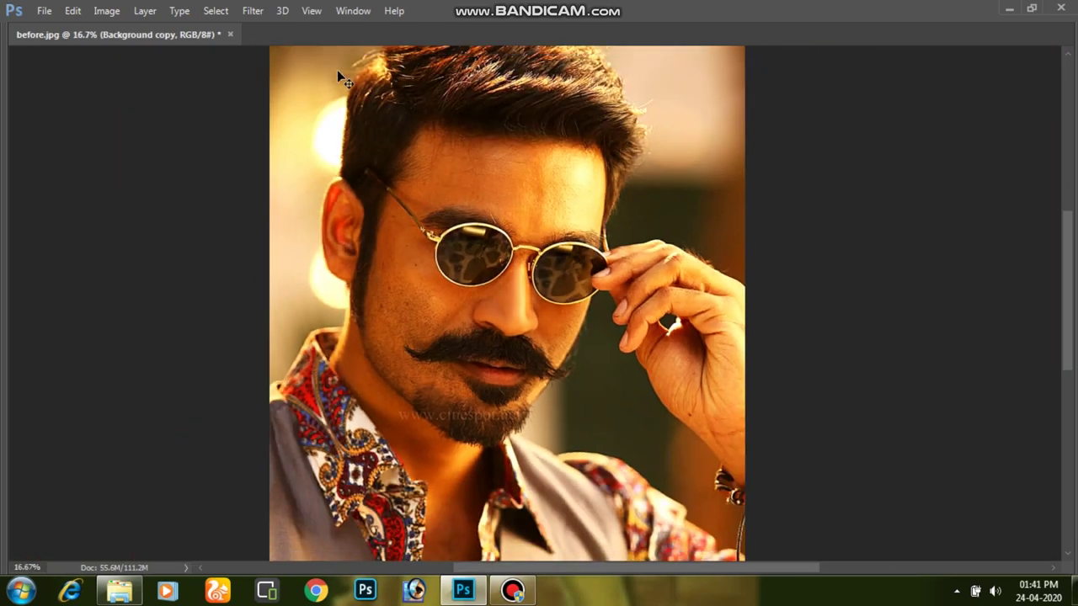
{"action": "key", "text": "ctrl+plus"}
{"action": "key", "text": "ctrl+plus"}
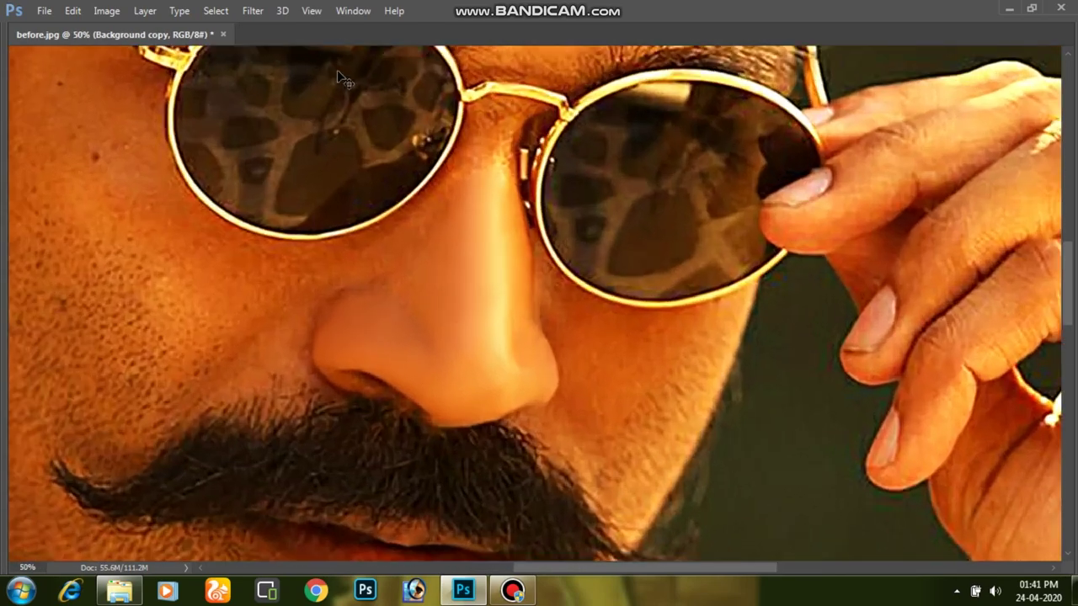
{"action": "left_click", "coordinate": [309, 306]}
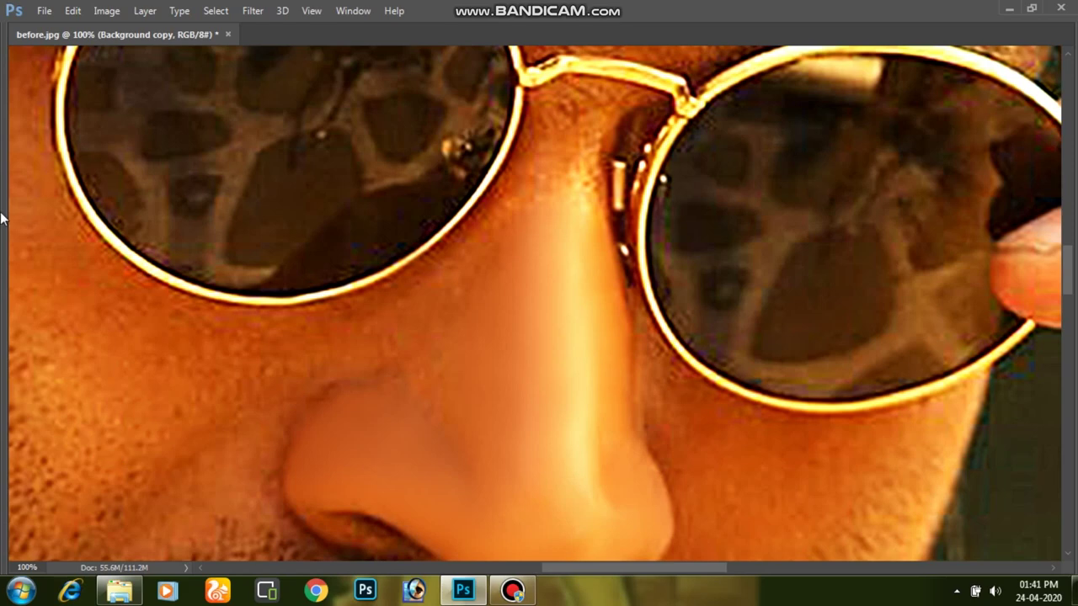
{"action": "left_click_drag", "start_coordinate": [441, 321], "coordinate": [678, 216]}
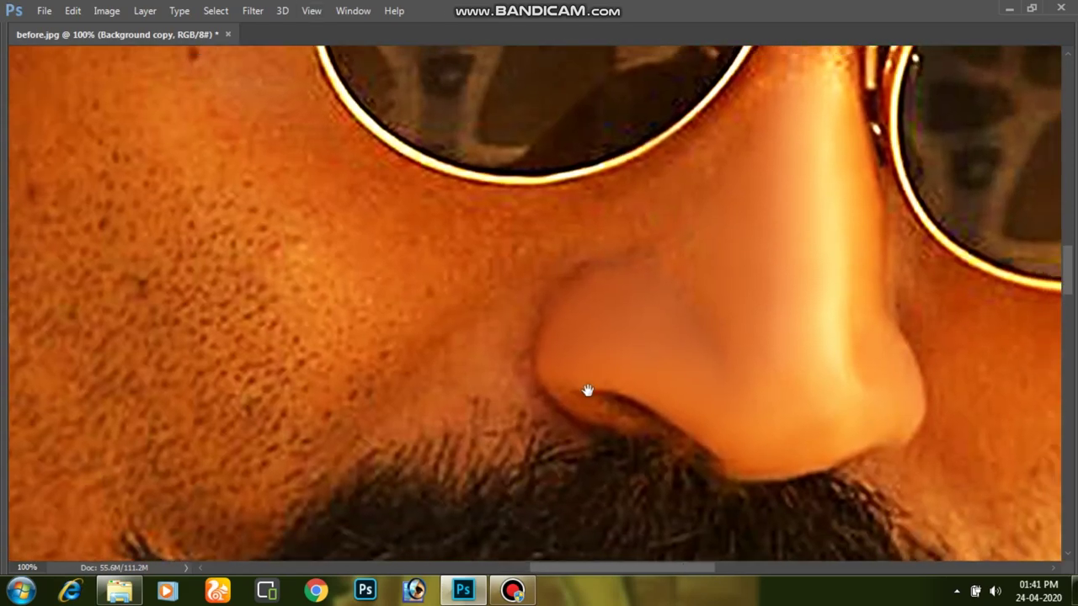
{"action": "left_click_drag", "start_coordinate": [589, 393], "coordinate": [552, 431]}
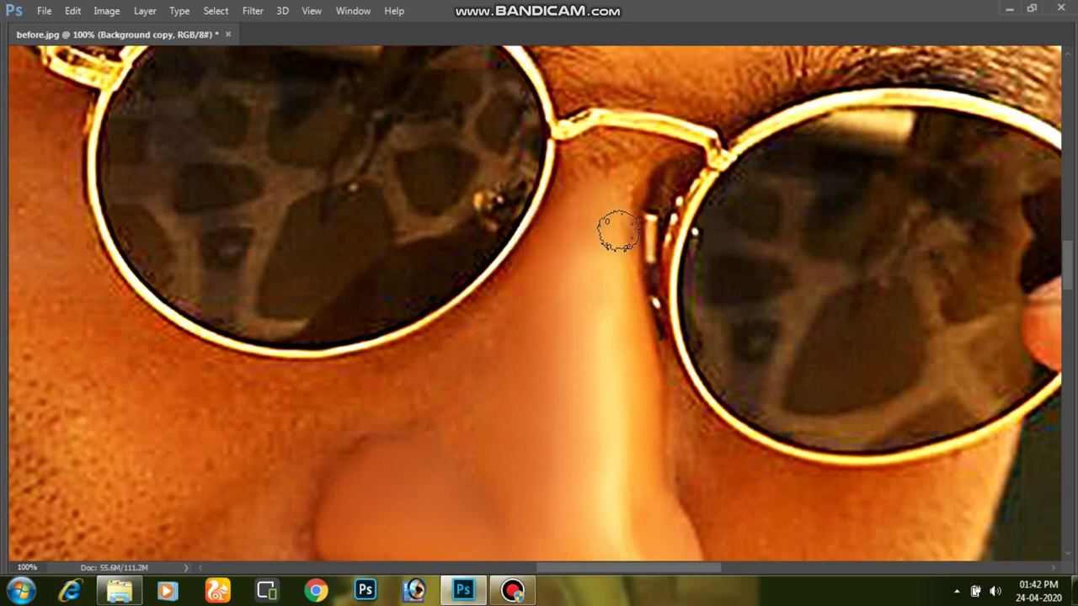
{"action": "key", "text": "bracketright"}
{"action": "key", "text": "bracketright"}
{"action": "key", "text": "bracketright"}
{"action": "key", "text": "bracketright"}
{"action": "key", "text": "bracketright"}
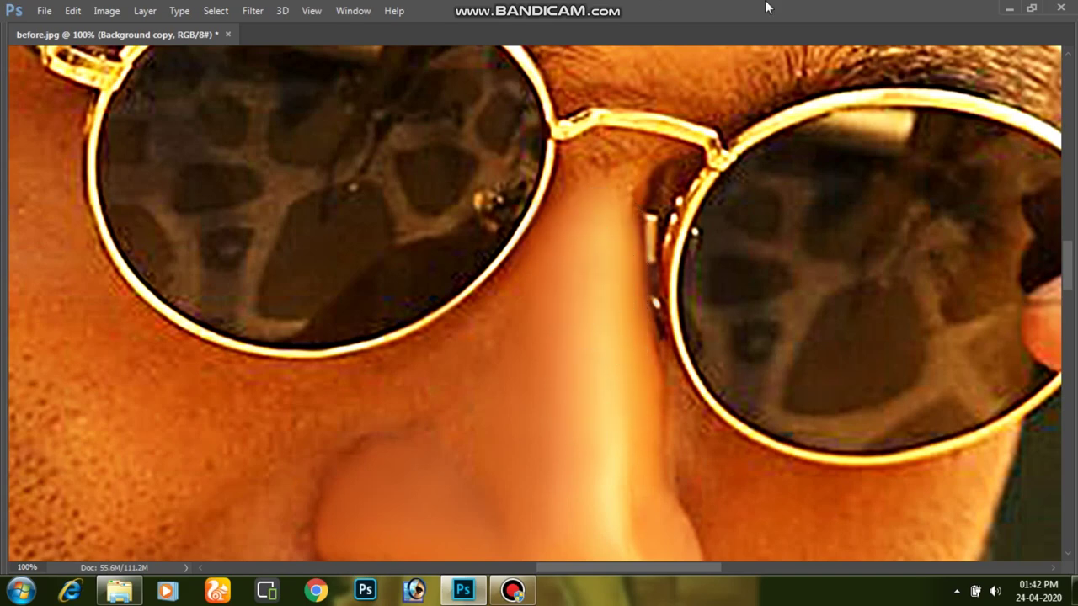
{"action": "key", "text": "ctrl+minus"}
{"action": "key", "text": "ctrl+minus"}
{"action": "key", "text": "ctrl+minus"}
{"action": "key", "text": "ctrl+minus"}
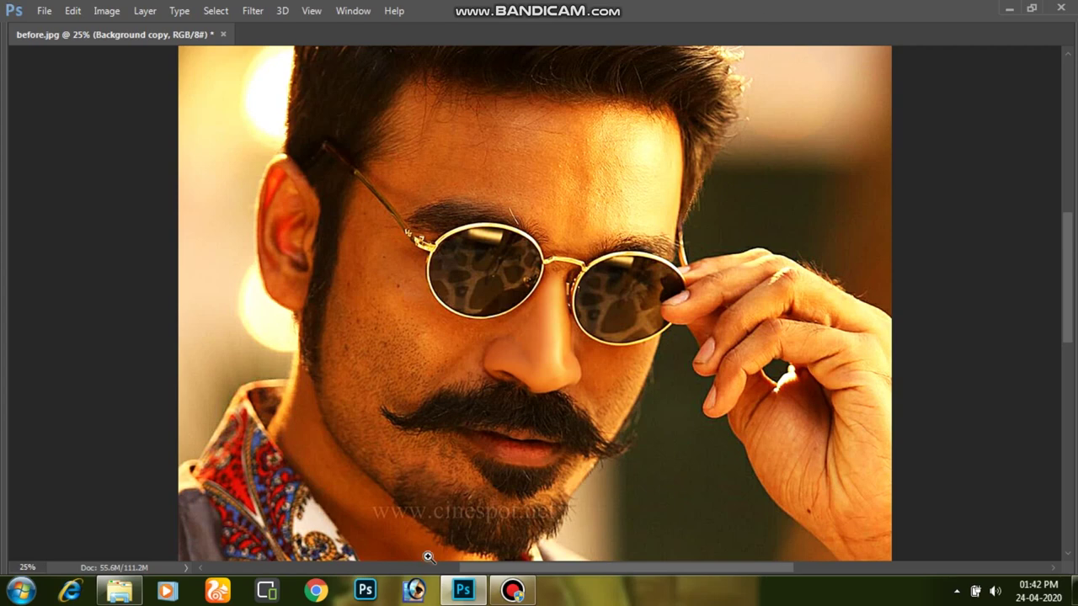
Scroll to the left cheek and enlarge the Smudge brush for the broad cheek area
{"action": "scroll", "coordinate": [549, 352], "scroll_direction": "up", "scroll_amount": 3}
{"action": "scroll", "coordinate": [299, 337], "scroll_direction": "up", "scroll_amount": 1}
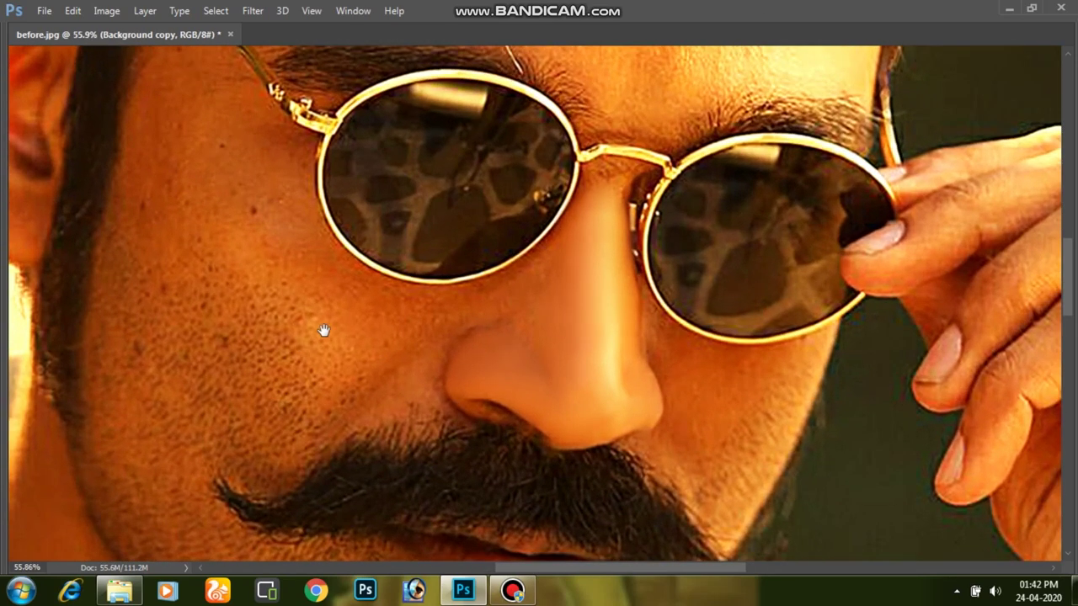
{"action": "scroll", "coordinate": [268, 290], "scroll_direction": "up", "scroll_amount": 1}
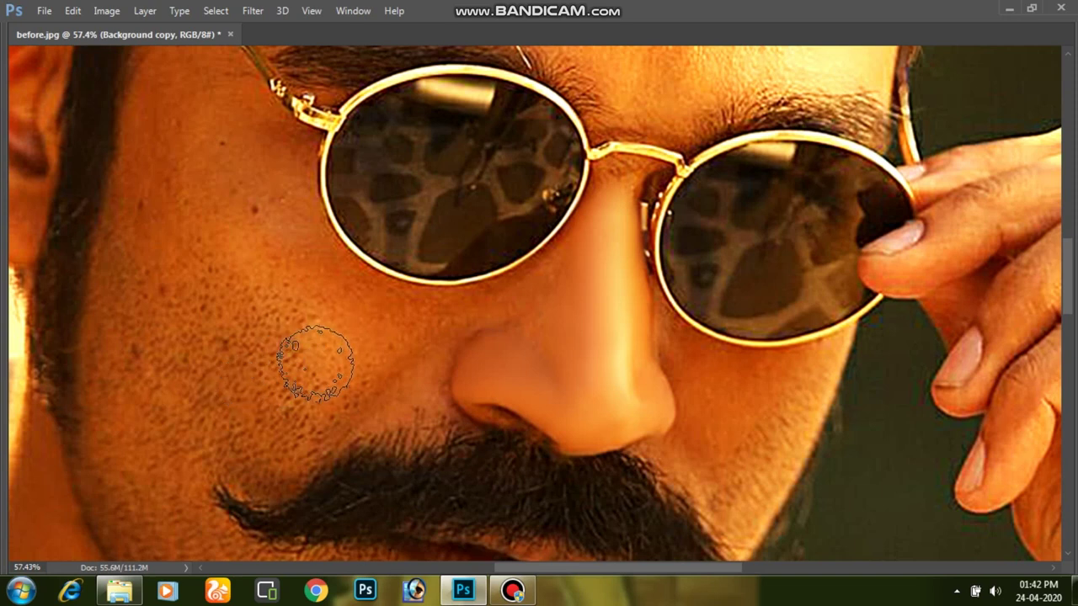
{"action": "key", "text": "bracketleft"}
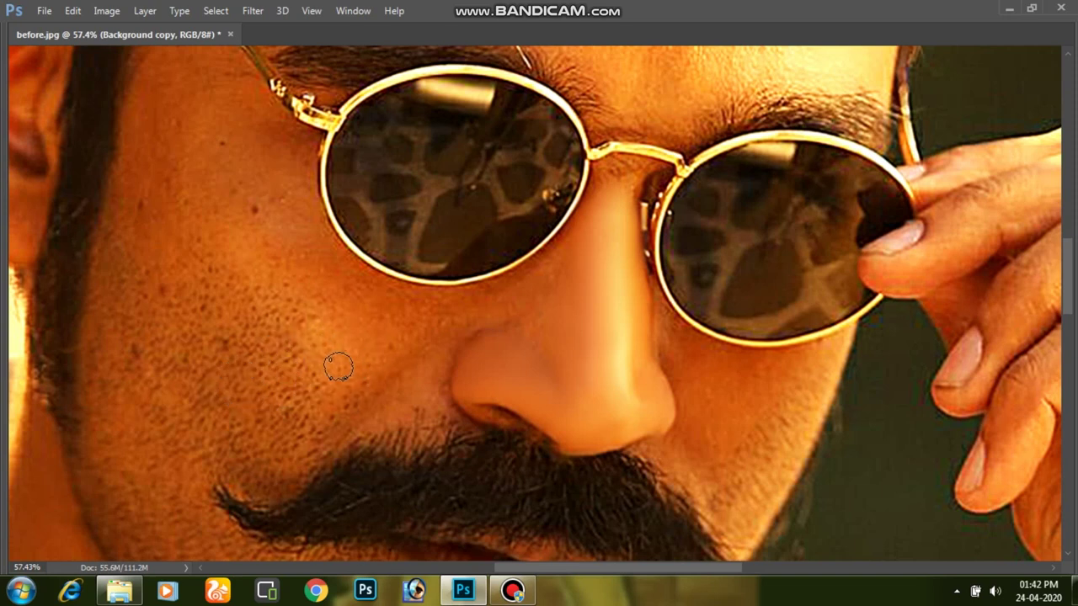
{"action": "key", "text": "bracketright"}
{"action": "key", "text": "bracketright"}
{"action": "key", "text": "bracketright"}
{"action": "key", "text": "bracketright"}
{"action": "key", "text": "bracketright"}
{"action": "key", "text": "bracketright"}
{"action": "key", "text": "bracketright"}
{"action": "key", "text": "bracketright"}
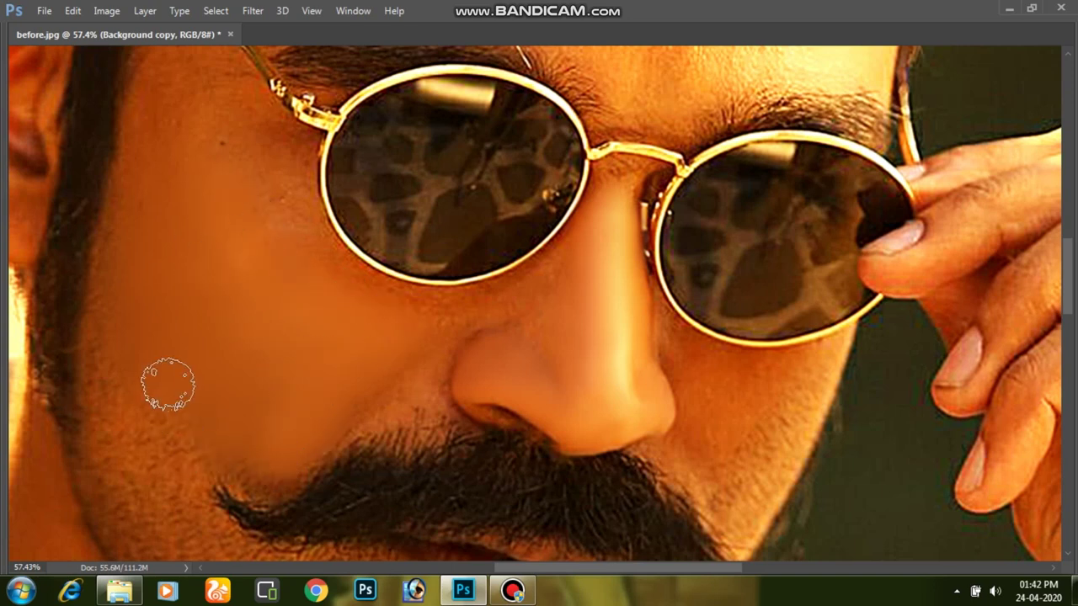
{"action": "key", "text": "bracketright"}
{"action": "key", "text": "bracketright"}
{"action": "key", "text": "bracketright"}
{"action": "key", "text": "bracketright"}
{"action": "key", "text": "bracketright"}
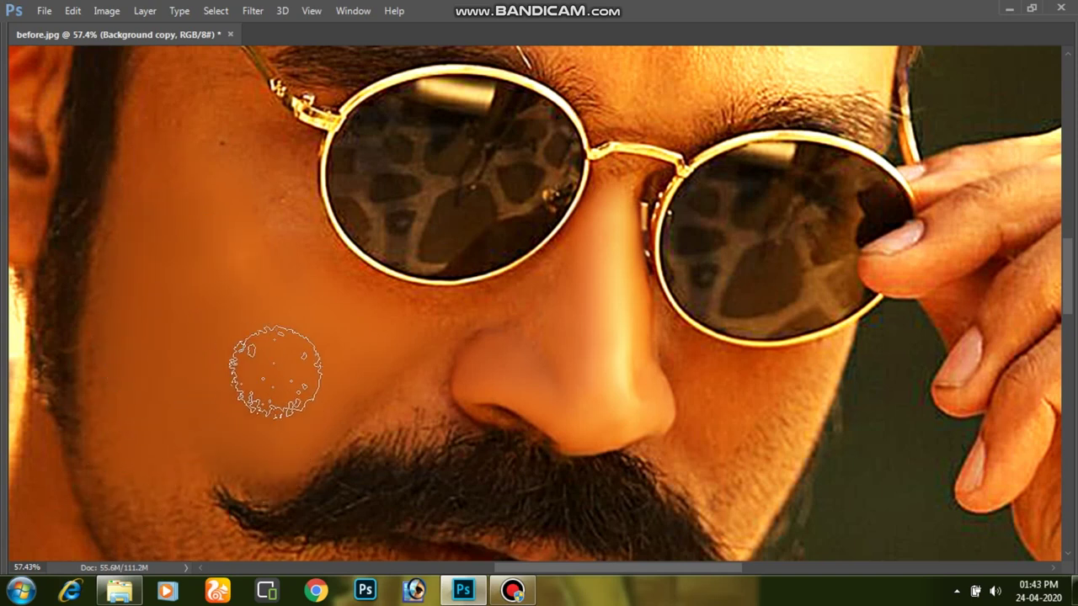
Blend the skin just under the left lens, then fit the whole portrait on screen
{"action": "key", "text": "ctrl+minus"}
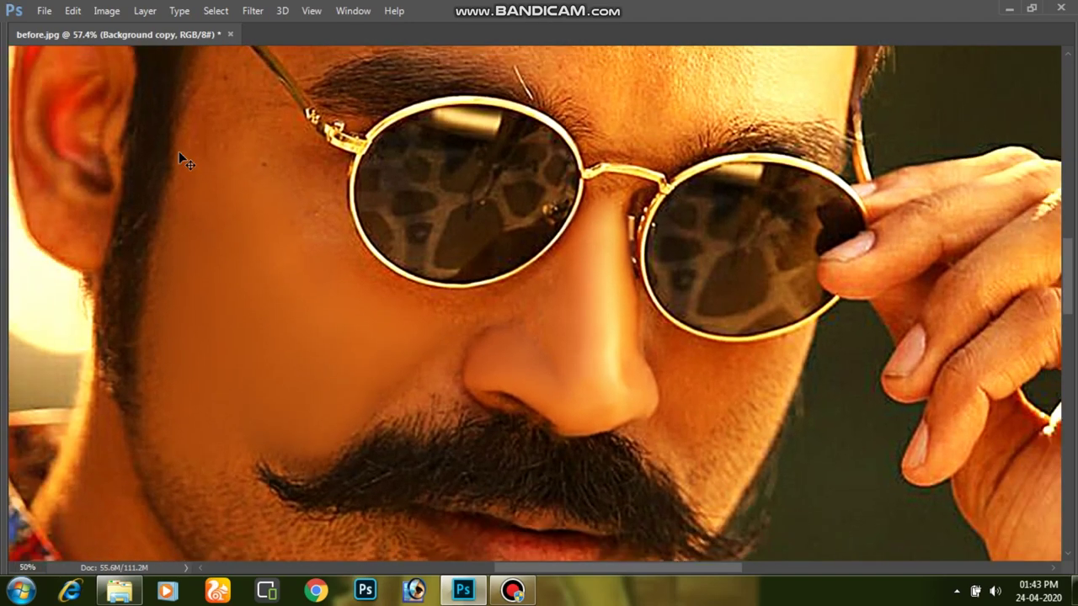
{"action": "key", "text": "ctrl+minus"}
{"action": "key", "text": "ctrl+minus"}
{"action": "key", "text": "ctrl+plus"}
{"action": "key", "text": "ctrl+plus"}
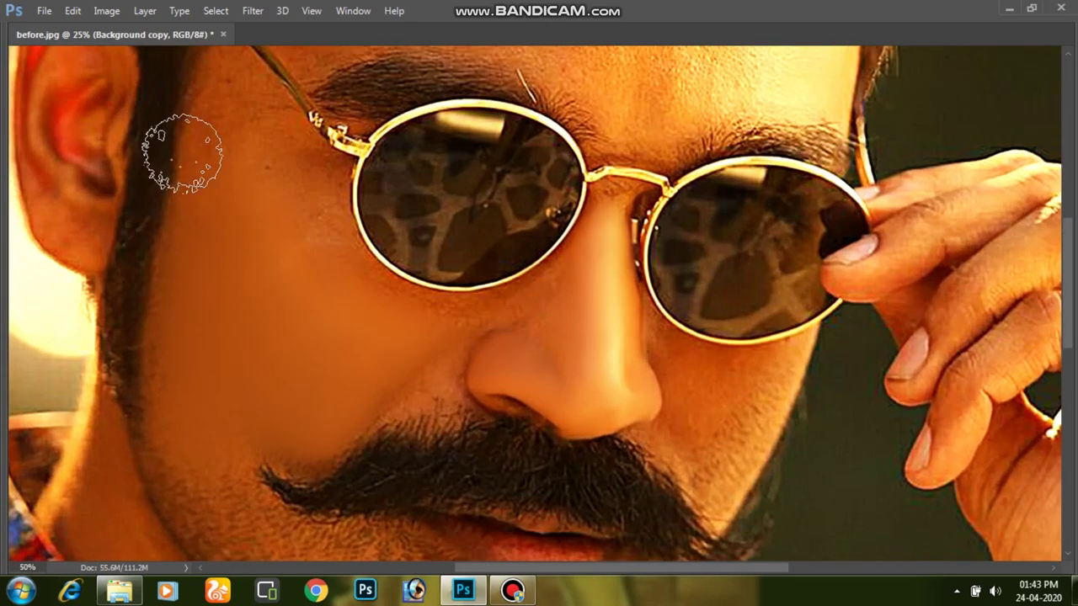
{"action": "left_click", "coordinate": [350, 221]}
{"action": "left_click_drag", "start_coordinate": [449, 309], "coordinate": [390, 339]}
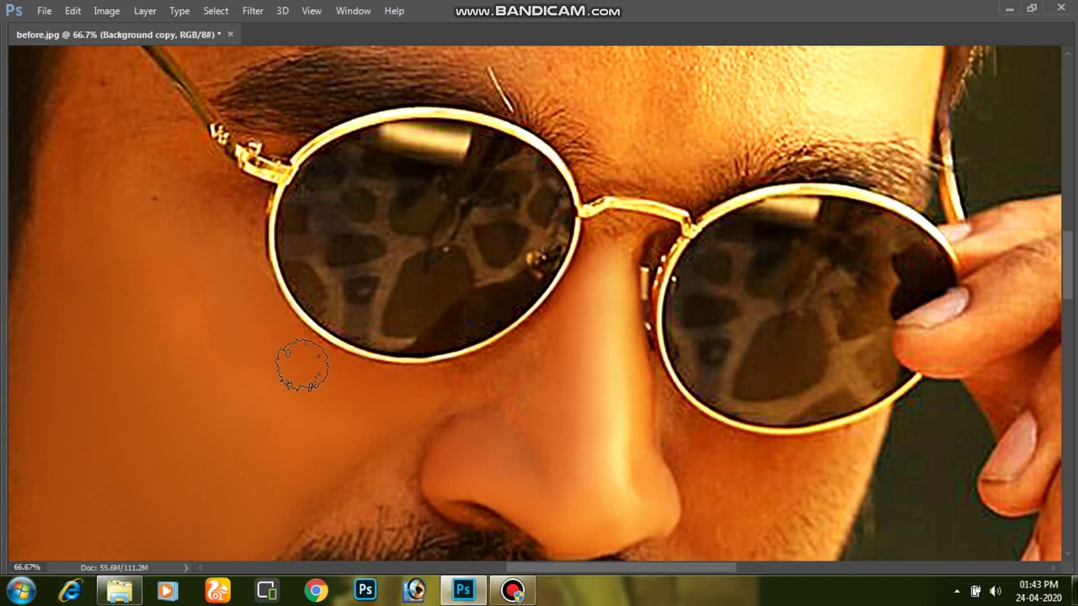
{"action": "left_click", "coordinate": [292, 335]}
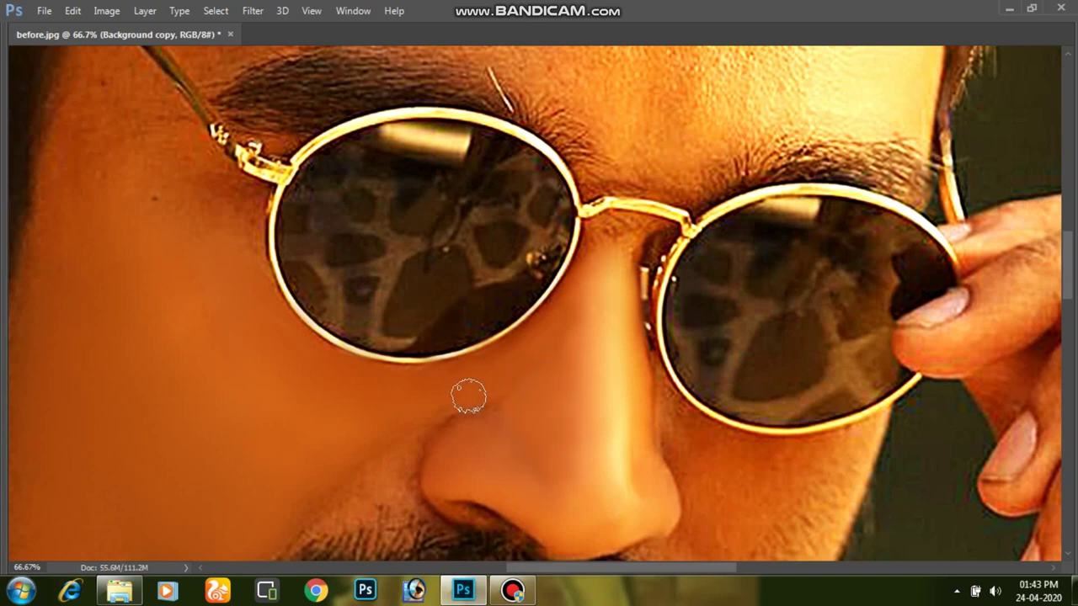
{"action": "key", "text": "ctrl+0"}
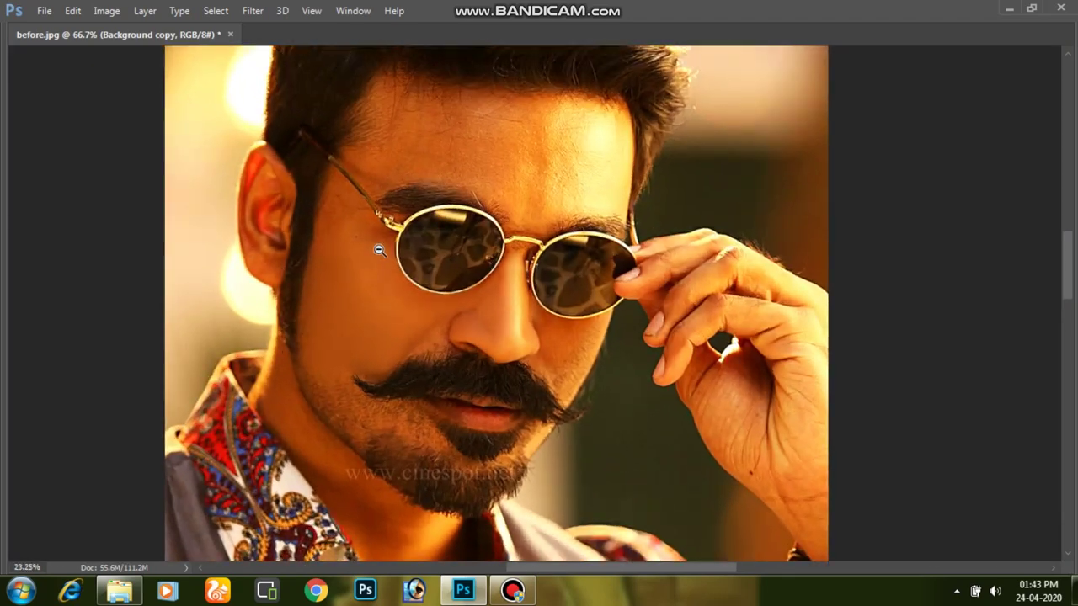
Smooth and lighten the forehead skin above the eyebrows up to the hairline with an enlarged soft brush
{"action": "left_click", "coordinate": [450, 232]}
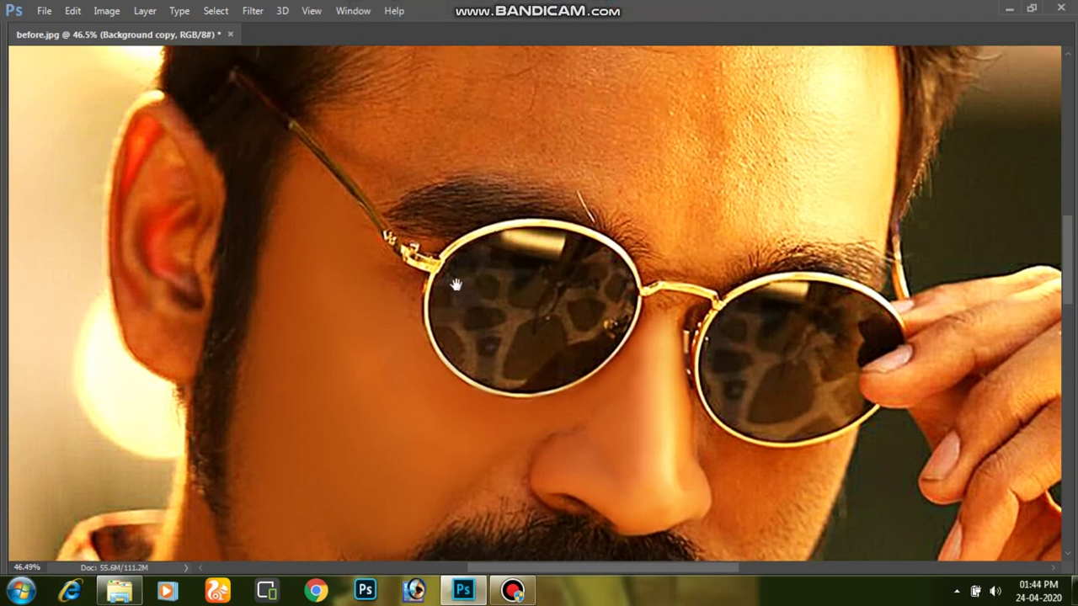
{"action": "left_click_drag", "start_coordinate": [338, 158], "coordinate": [208, 326]}
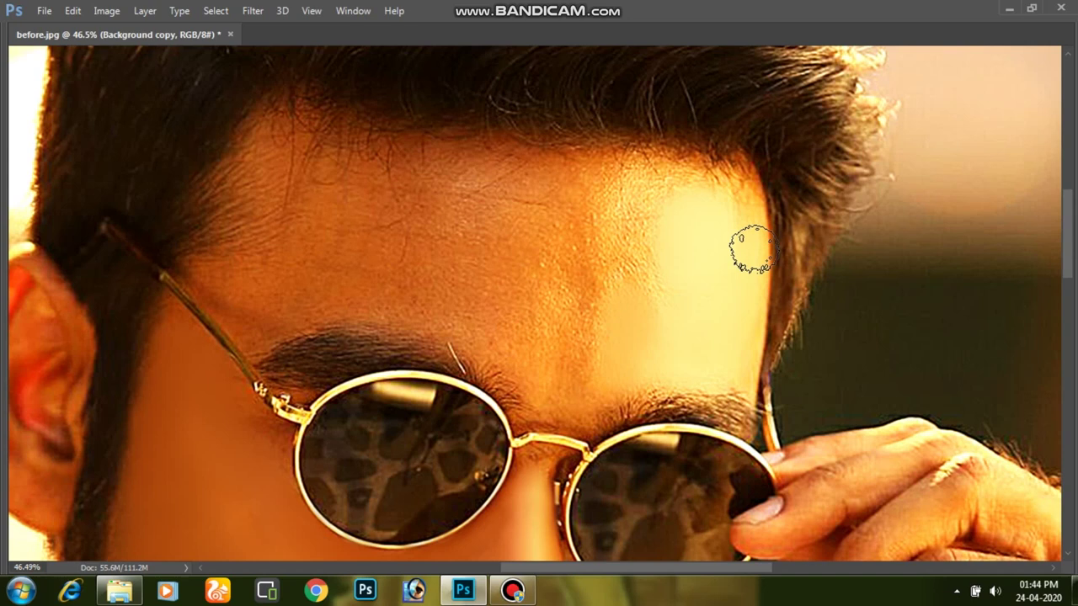
{"action": "left_click_drag", "start_coordinate": [710, 175], "coordinate": [750, 195]}
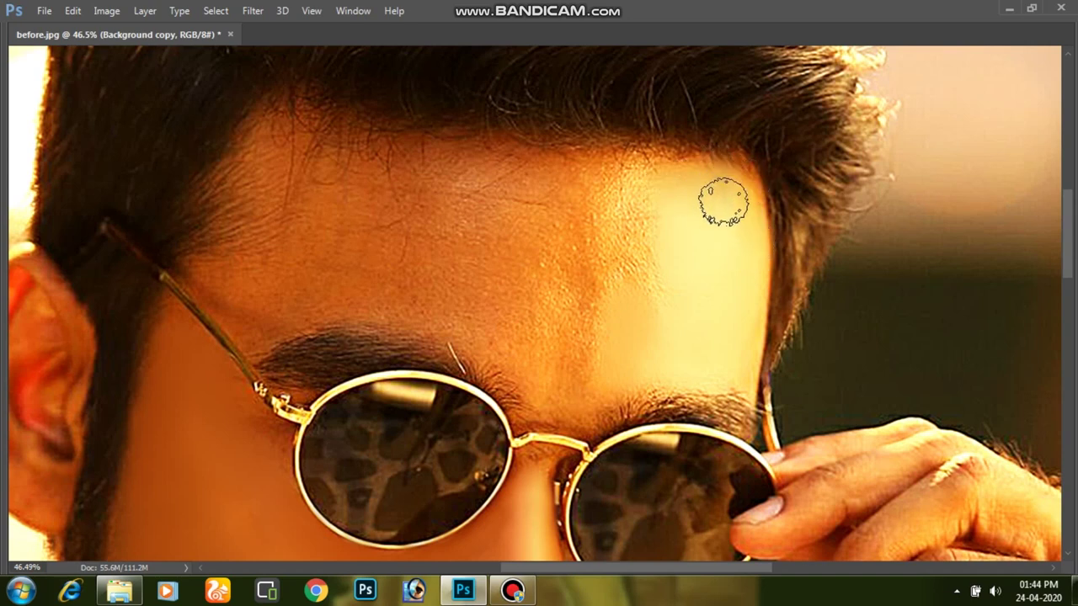
{"action": "left_click_drag", "start_coordinate": [750, 196], "coordinate": [741, 212]}
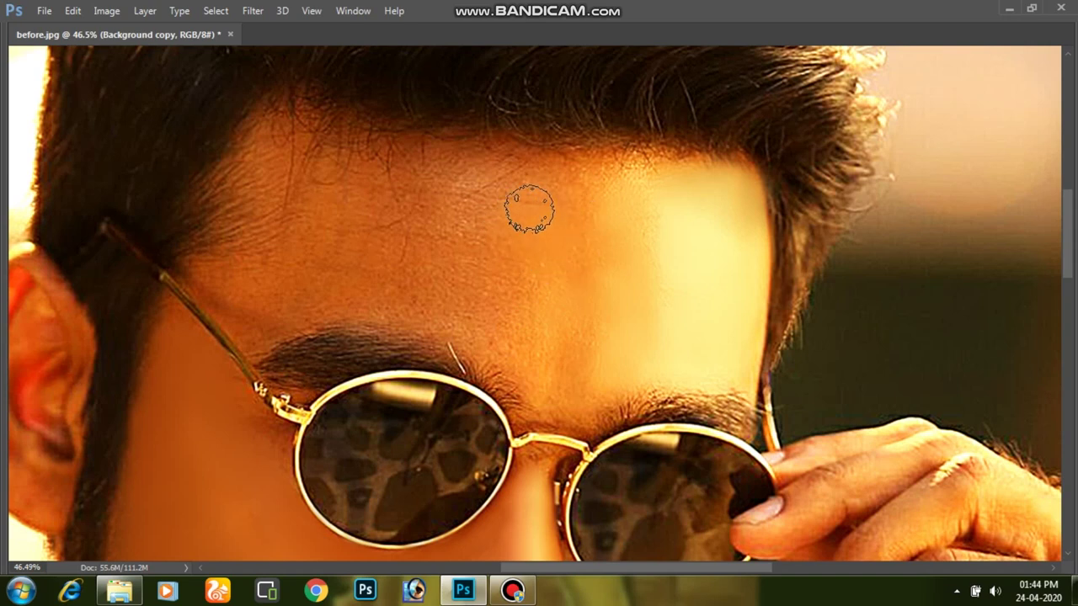
{"action": "key", "text": "bracketright"}
{"action": "key", "text": "bracketright"}
{"action": "key", "text": "bracketright"}
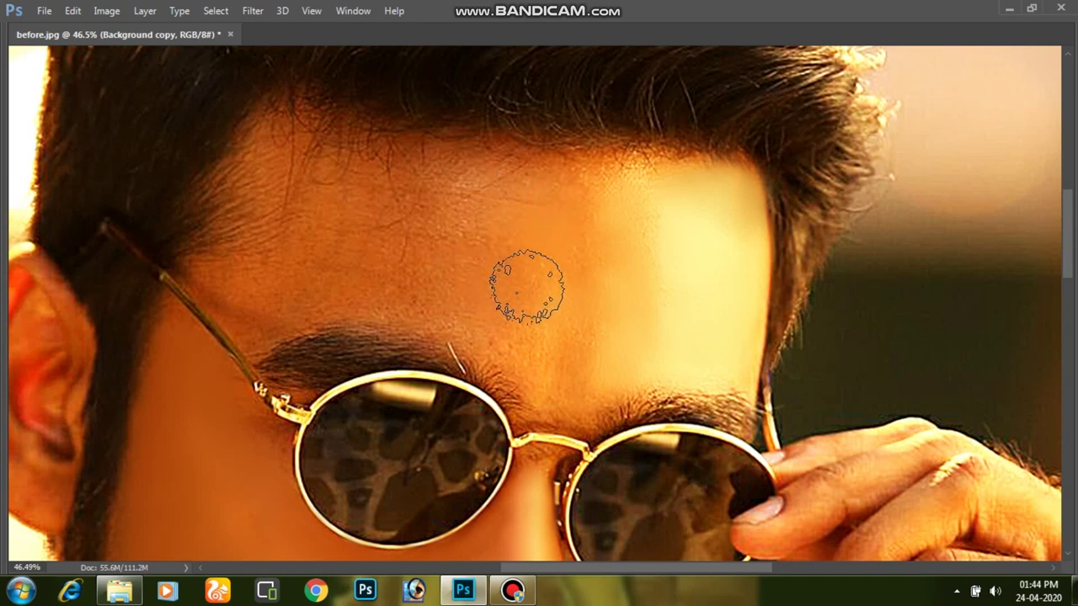
{"action": "mouse_move", "coordinate": [497, 282]}
{"action": "left_mouse_down"}
{"action": "mouse_move", "coordinate": [501, 187]}
{"action": "mouse_move", "coordinate": [522, 207]}
{"action": "mouse_move", "coordinate": [458, 180]}
{"action": "mouse_move", "coordinate": [547, 225]}
{"action": "left_mouse_up"}
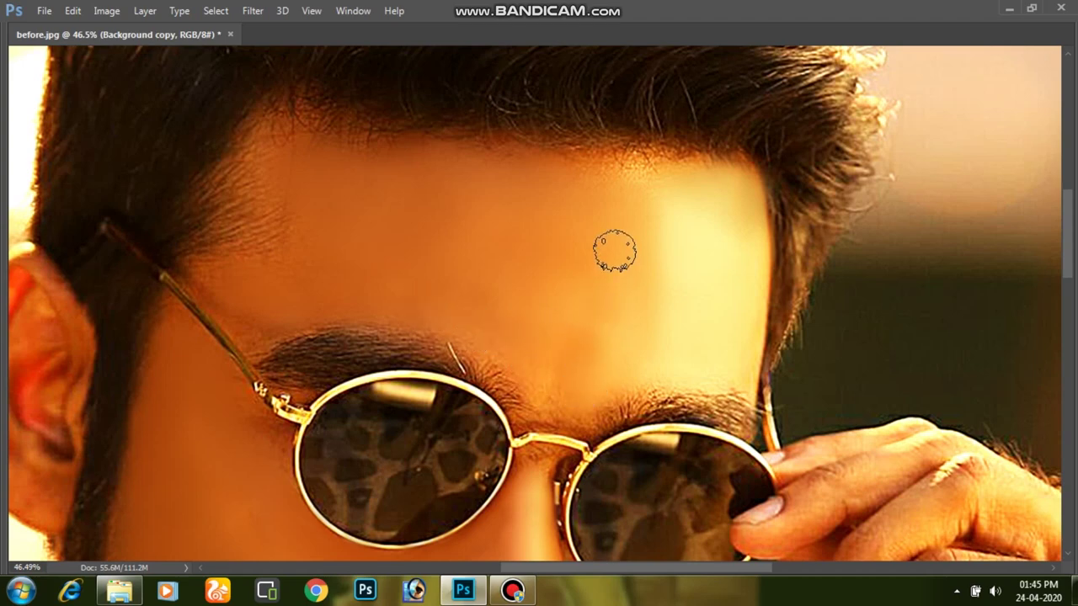
{"action": "key", "text": "ctrl+0"}
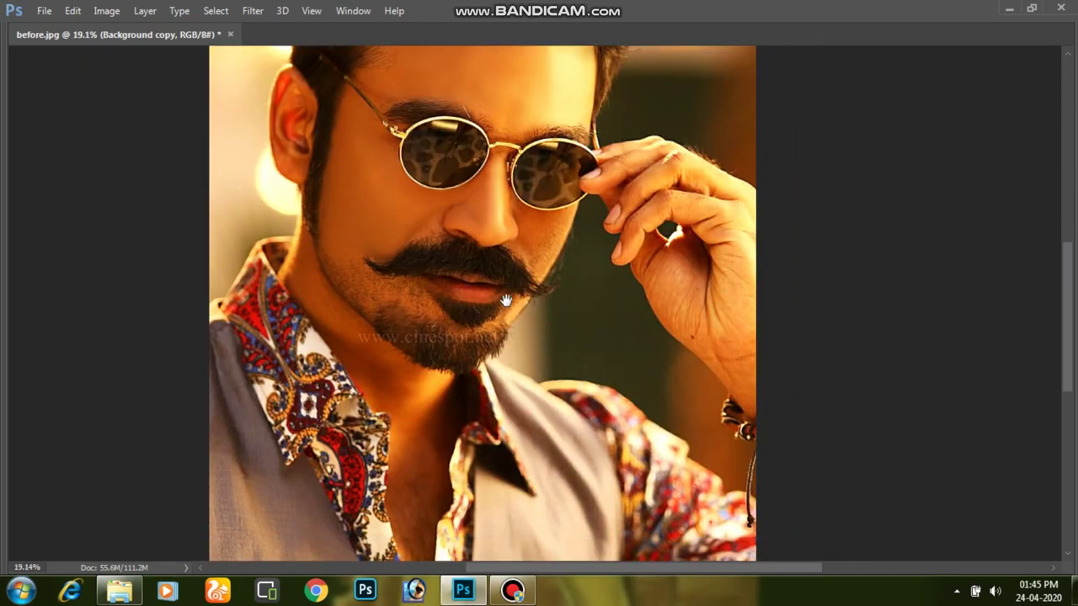
{"action": "mouse_move", "coordinate": [644, 442]}
{"action": "left_mouse_down"}
{"action": "mouse_move", "coordinate": [601, 269]}
{"action": "mouse_move", "coordinate": [624, 310]}
{"action": "left_mouse_up"}
Zoom in on the stubbly cheek beside the nose and resize the brush to paint it smooth
{"action": "scroll", "coordinate": [563, 329], "scroll_direction": "up", "scroll_amount": 1}
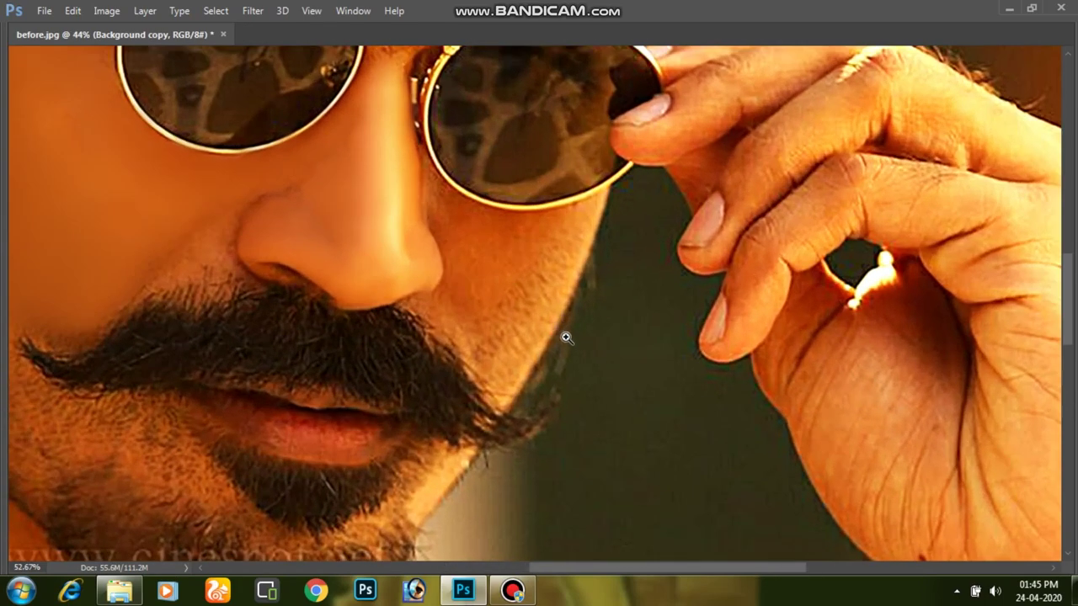
{"action": "scroll", "coordinate": [497, 325], "scroll_direction": "up", "scroll_amount": 1}
{"action": "scroll", "coordinate": [450, 374], "scroll_direction": "up", "scroll_amount": 1}
{"action": "key", "text": "bracketleft"}
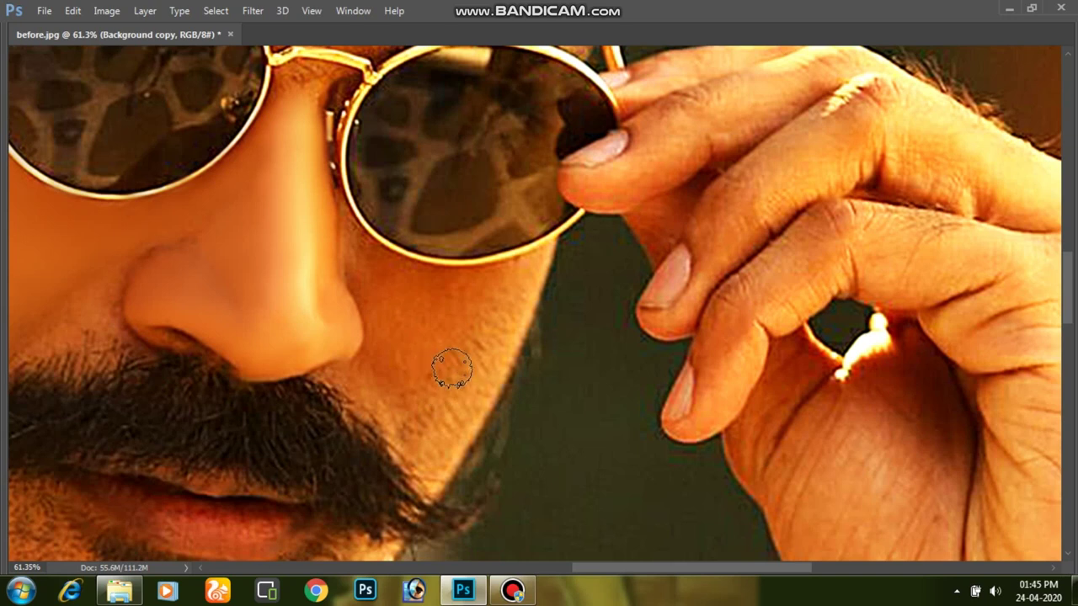
{"action": "key", "text": "bracketright"}
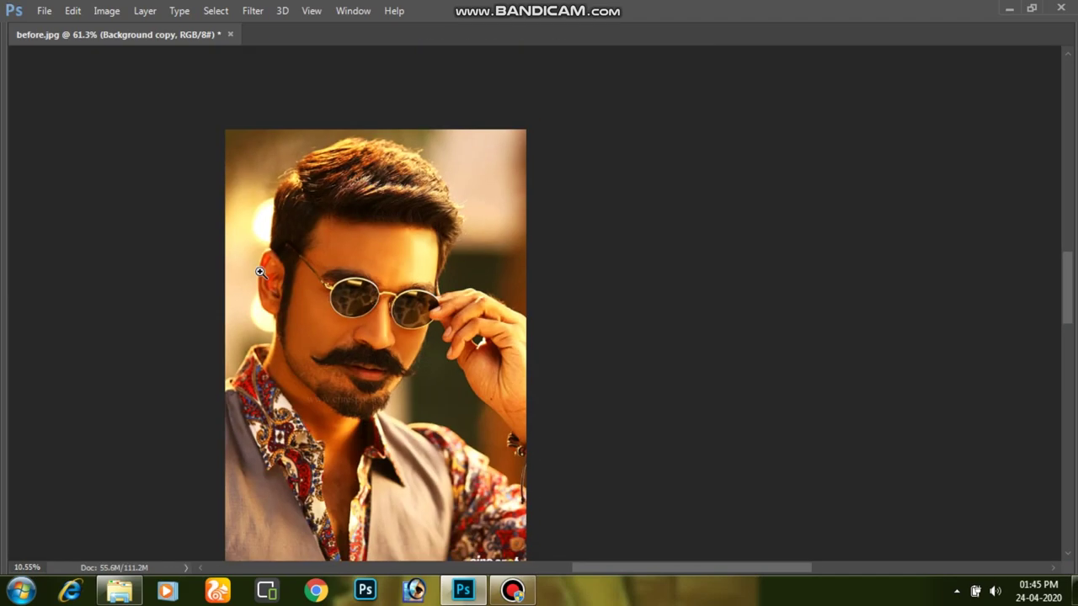
{"action": "mouse_move", "coordinate": [402, 343]}
{"action": "left_mouse_down"}
{"action": "mouse_move", "coordinate": [323, 361]}
{"action": "mouse_move", "coordinate": [357, 385]}
{"action": "left_mouse_up"}
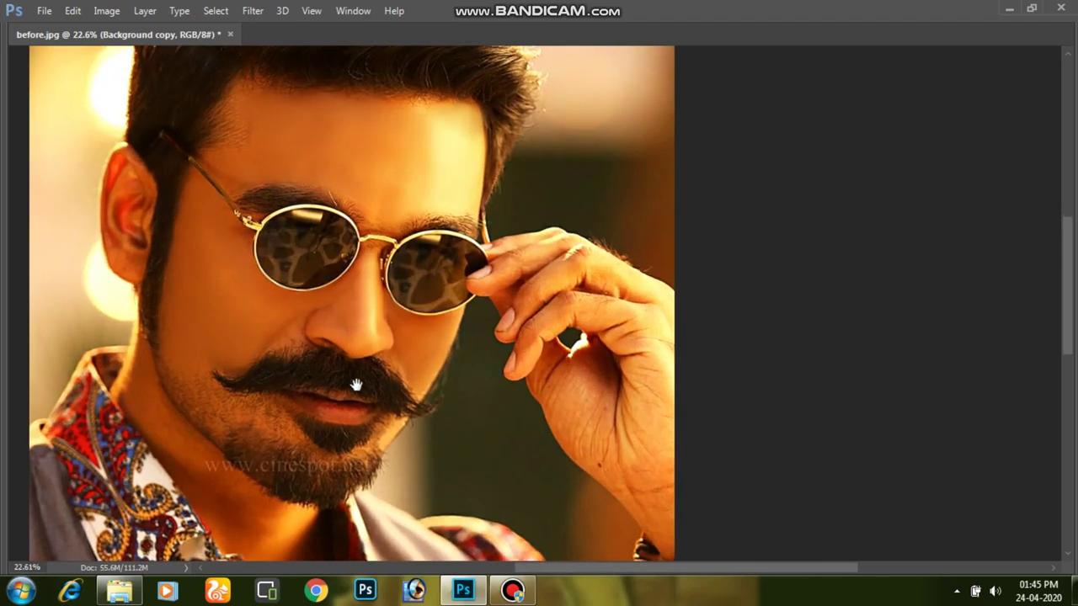
Smooth the skin just under the right lens beside the nostril
{"action": "scroll", "coordinate": [356, 385], "scroll_direction": "up", "scroll_amount": 2}
{"action": "scroll", "coordinate": [356, 397], "scroll_direction": "up", "scroll_amount": 2}
{"action": "scroll", "coordinate": [248, 291], "scroll_direction": "up", "scroll_amount": 2}
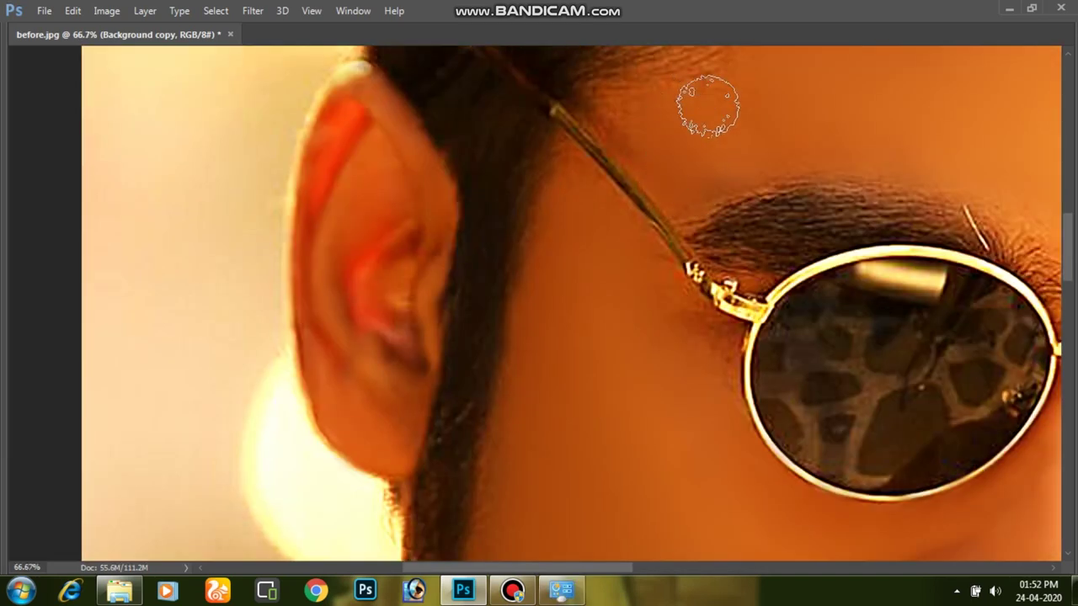
{"action": "scroll", "coordinate": [649, 159], "scroll_direction": "right", "scroll_amount": 5}
{"action": "scroll", "coordinate": [649, 159], "scroll_direction": "down", "scroll_amount": 1}
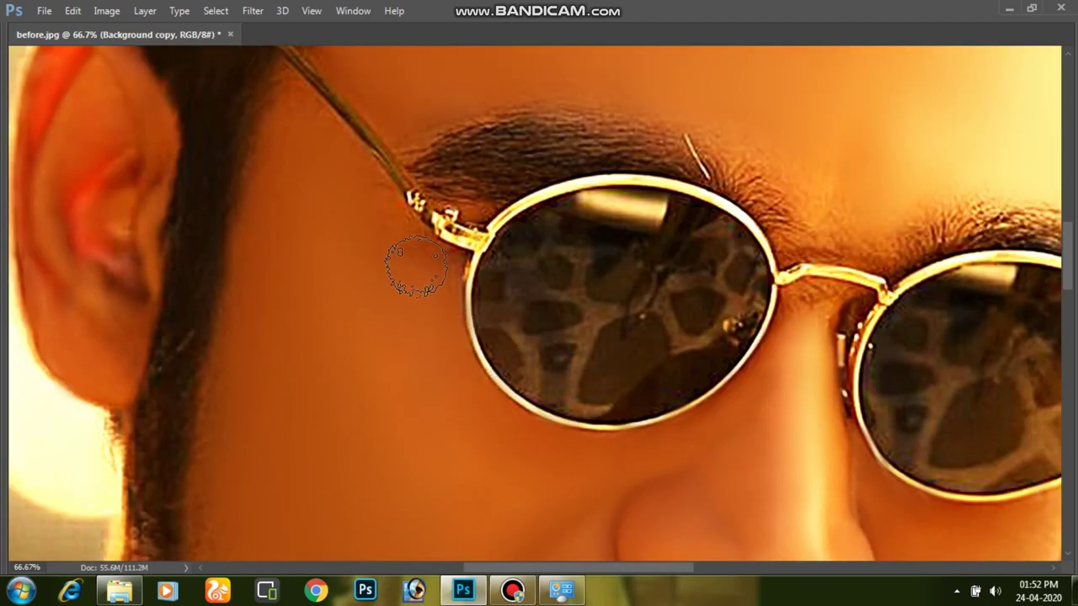
{"action": "scroll", "coordinate": [811, 358], "scroll_direction": "down", "scroll_amount": 2}
{"action": "mouse_move", "coordinate": [687, 387]}
{"action": "left_mouse_down"}
{"action": "mouse_move", "coordinate": [539, 320]}
{"action": "mouse_move", "coordinate": [695, 394]}
{"action": "mouse_move", "coordinate": [556, 320]}
{"action": "mouse_move", "coordinate": [558, 421]}
{"action": "mouse_move", "coordinate": [477, 267]}
{"action": "mouse_move", "coordinate": [485, 356]}
{"action": "left_mouse_up"}
{"action": "left_click", "coordinate": [485, 356]}
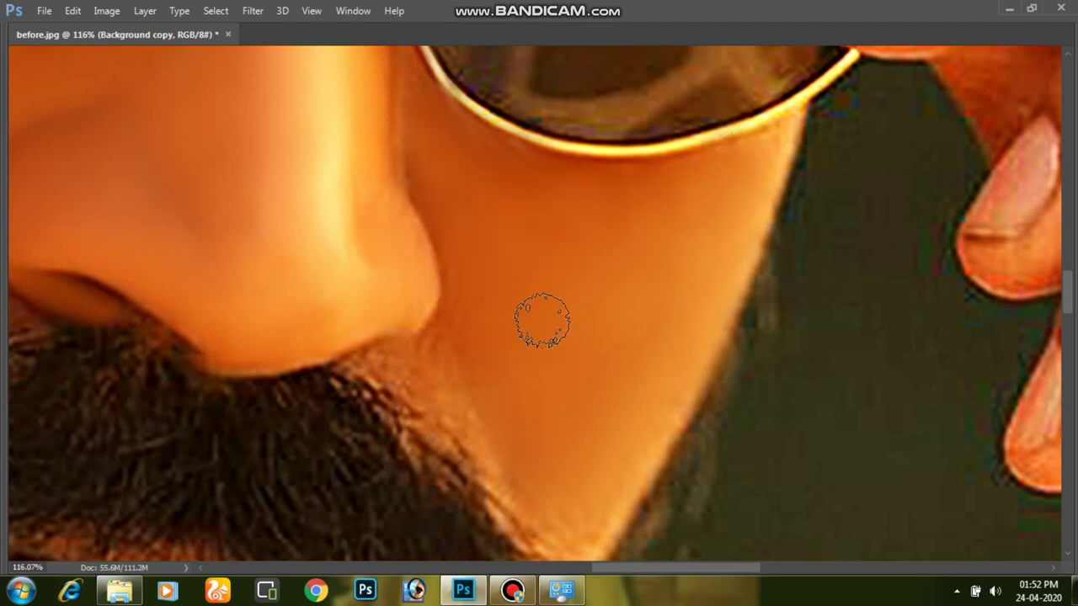
Fit the portrait, frame the upper face, and restore the hidden toolbars and panels
{"action": "key", "text": "ctrl+0"}
{"action": "left_click_drag", "start_coordinate": [495, 238], "coordinate": [543, 334]}
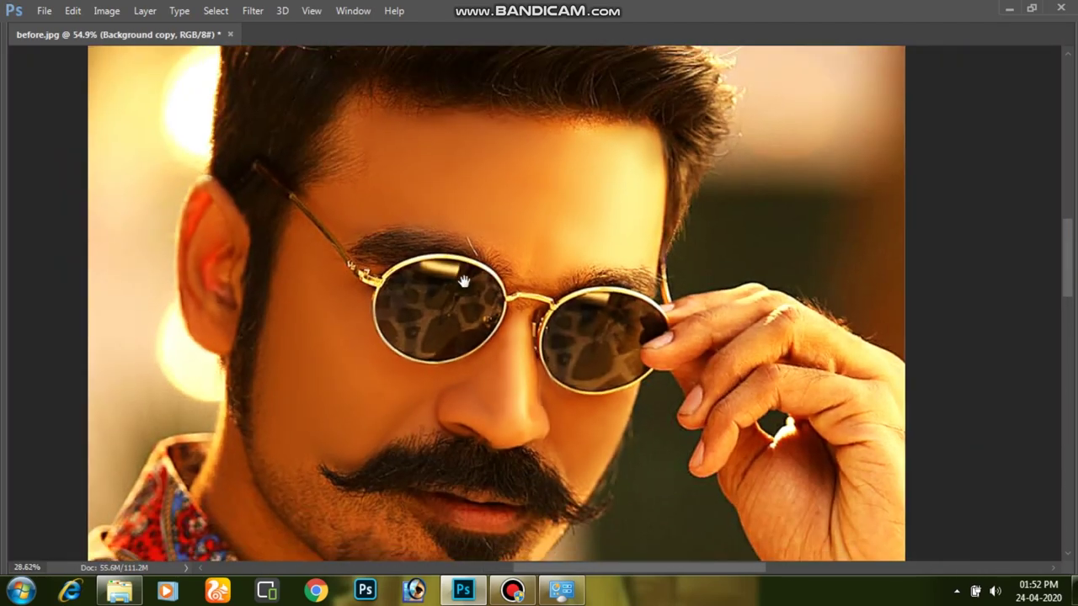
{"action": "left_click_drag", "start_coordinate": [543, 334], "coordinate": [555, 214]}
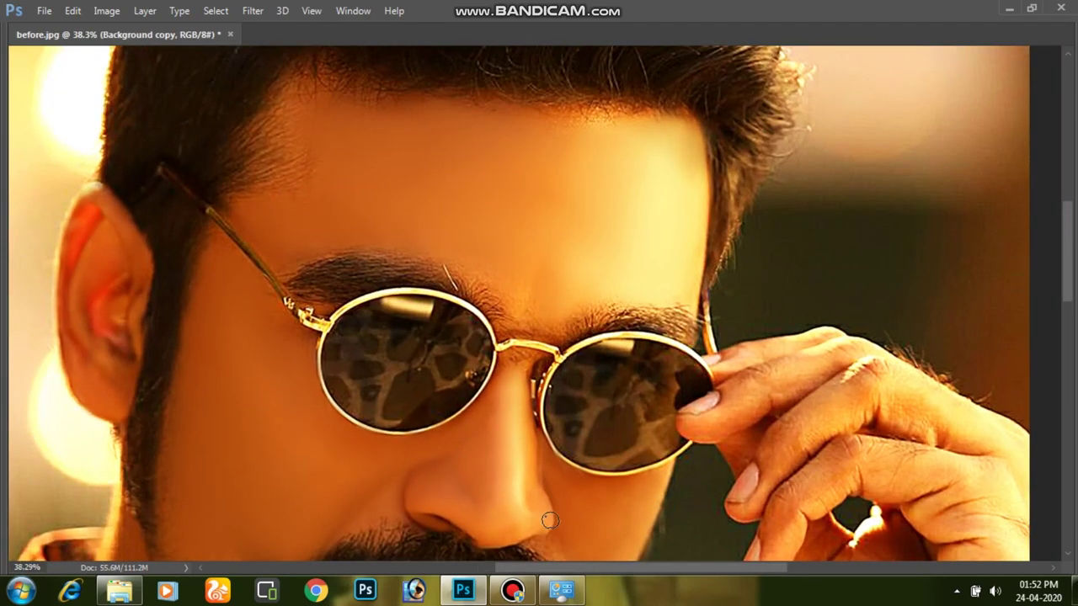
{"action": "key", "text": "Tab"}
{"action": "scroll", "coordinate": [563, 528], "scroll_direction": "up", "scroll_amount": 3}
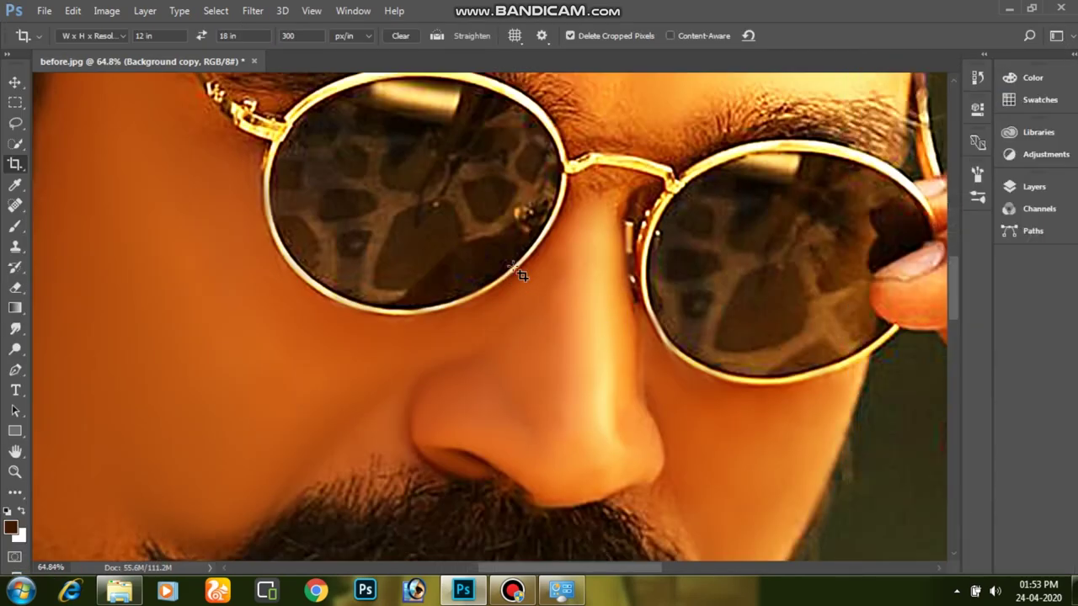
Show the Layers panel from the Window menu, make it taller and move it up-right
{"action": "left_click", "coordinate": [353, 10]}
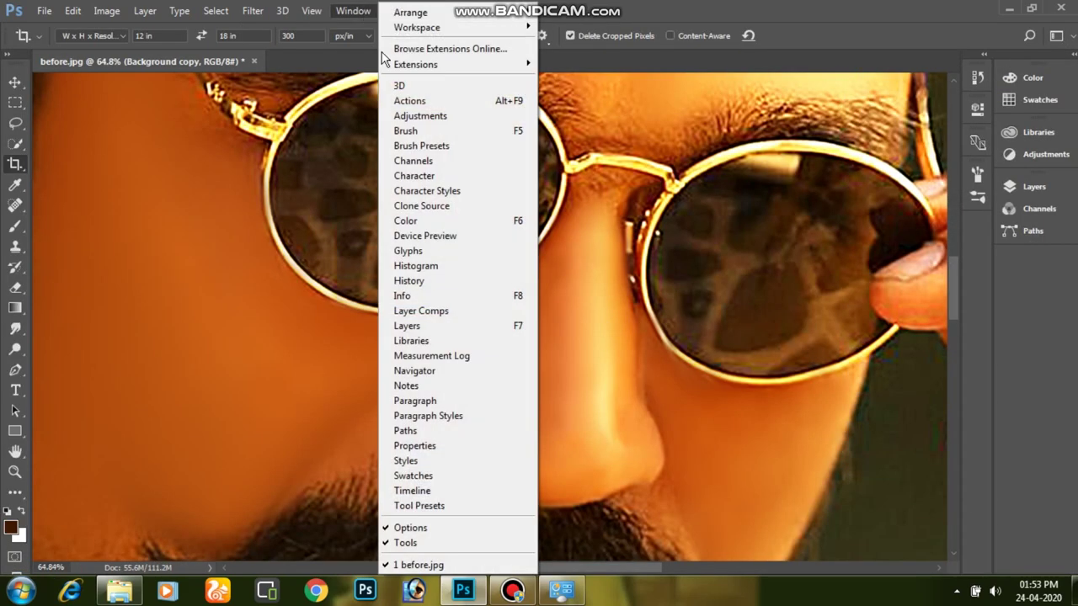
{"action": "left_click", "coordinate": [408, 323]}
{"action": "left_click_drag", "start_coordinate": [798, 350], "coordinate": [800, 389]}
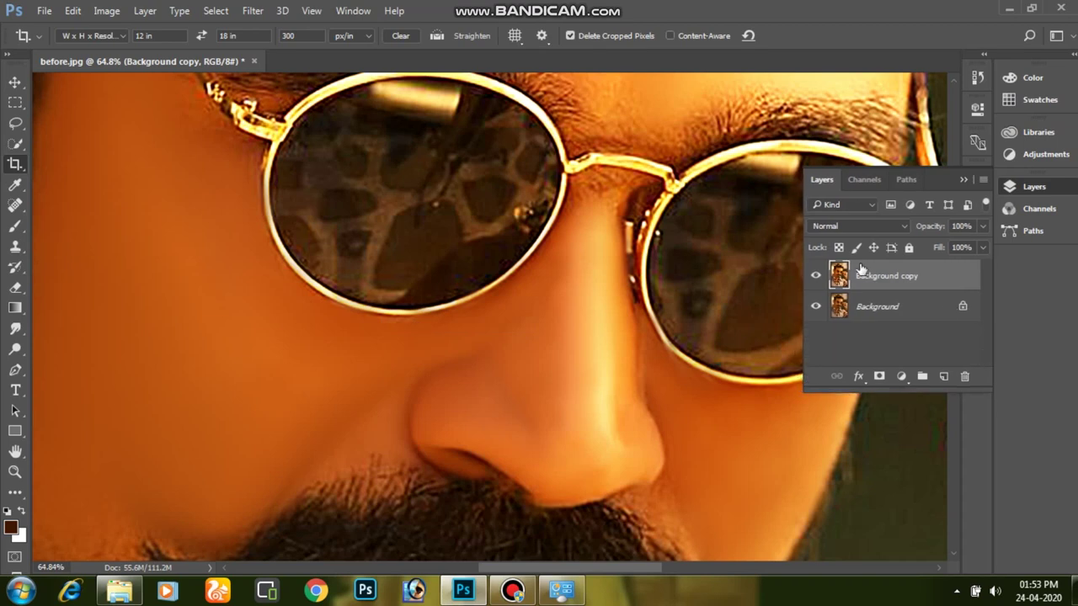
{"action": "left_click_drag", "start_coordinate": [942, 175], "coordinate": [964, 149]}
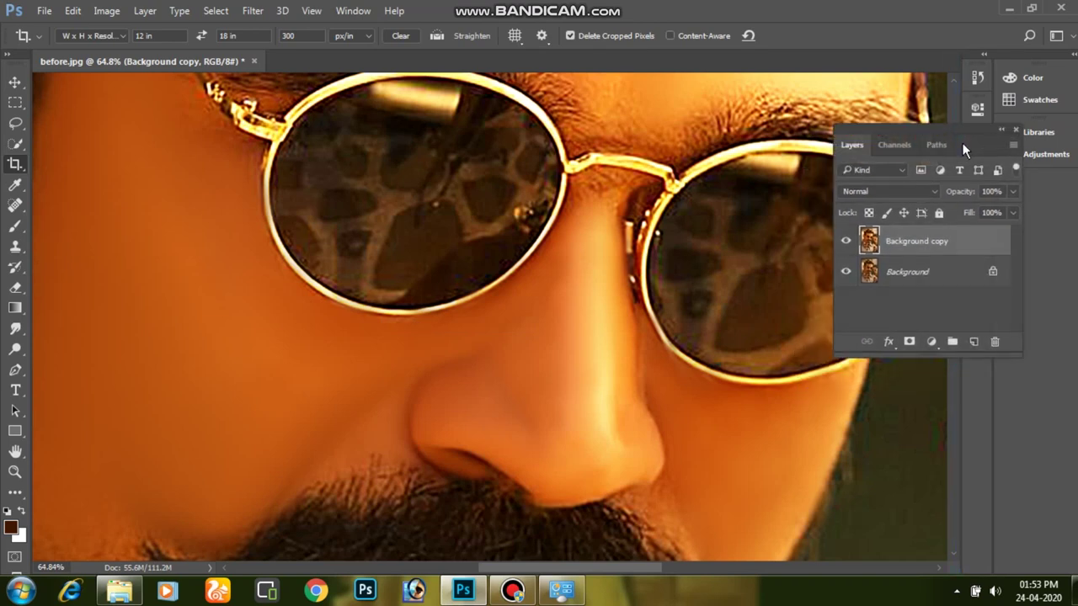
Switch to the Pen tool and toggle the retouched copy to compare it with the original
{"action": "left_click", "coordinate": [15, 370]}
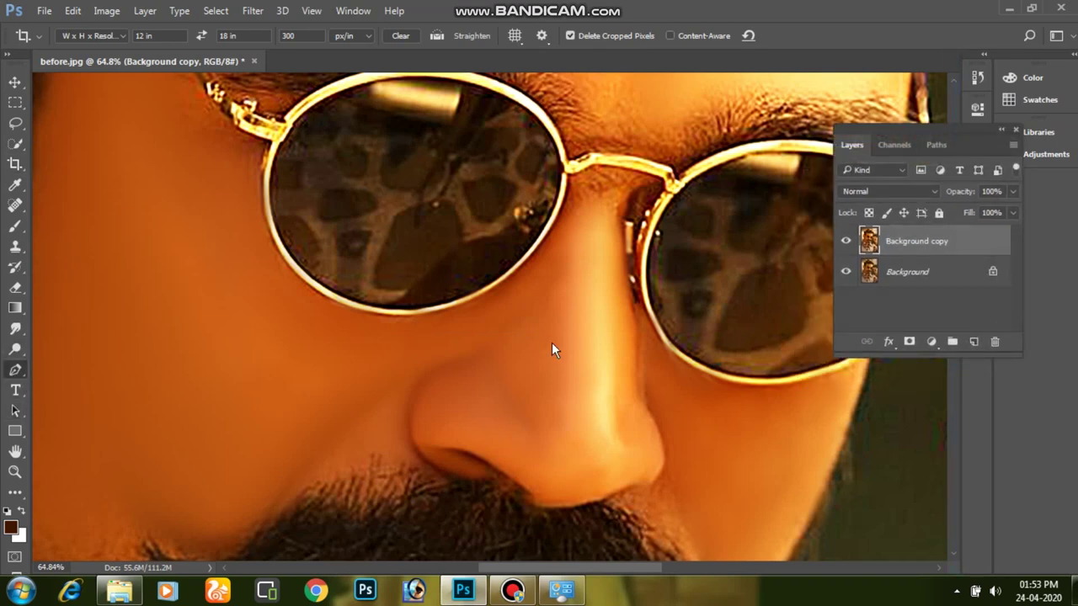
{"action": "scroll", "coordinate": [433, 385], "scroll_direction": "up", "scroll_amount": 1}
{"action": "scroll", "coordinate": [511, 390], "scroll_direction": "down", "scroll_amount": 3}
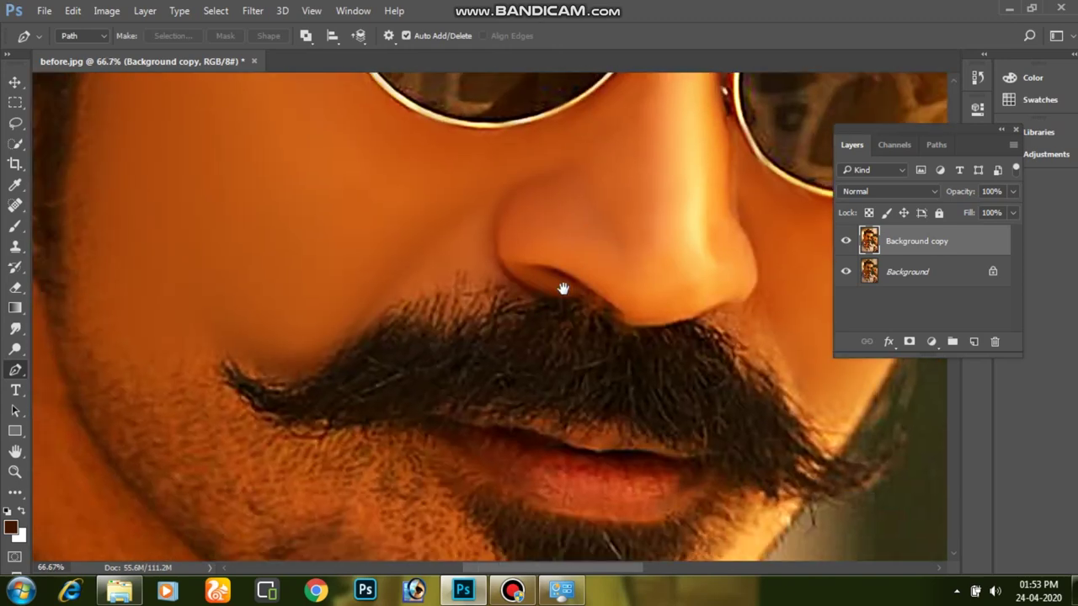
{"action": "left_click", "coordinate": [845, 243]}
{"action": "left_click", "coordinate": [845, 242]}
{"action": "left_click", "coordinate": [844, 241]}
{"action": "left_click", "coordinate": [845, 242]}
Trace a curved outline from beside the nose along the moustache and up the left cheek
{"action": "left_click", "coordinate": [479, 254]}
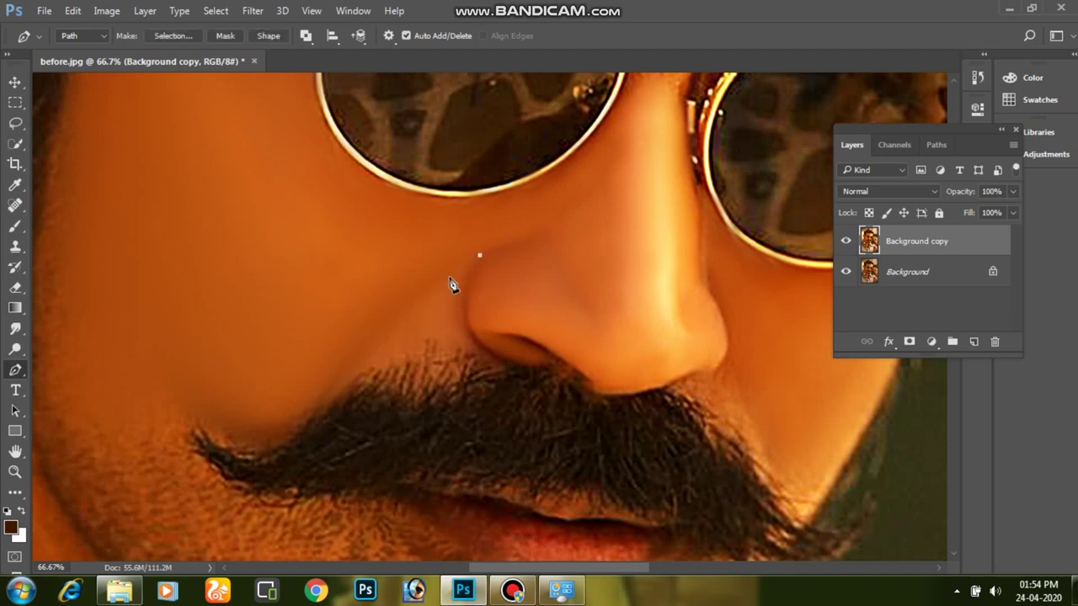
{"action": "left_click_drag", "start_coordinate": [302, 465], "coordinate": [265, 504]}
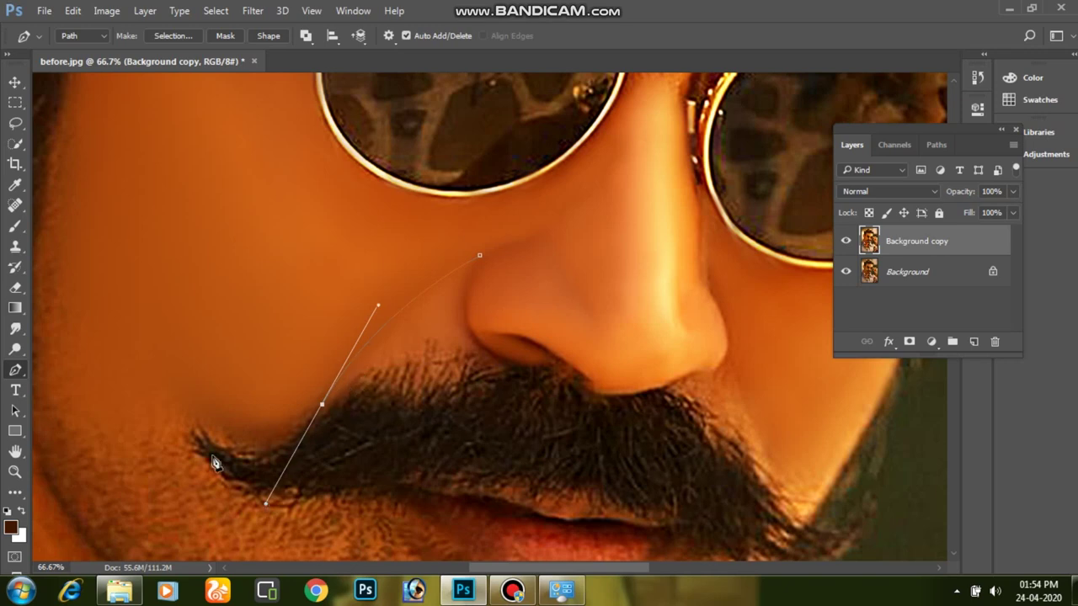
{"action": "left_click_drag", "start_coordinate": [230, 435], "coordinate": [184, 420]}
{"action": "left_click", "coordinate": [52, 238]}
{"action": "left_click_drag", "start_coordinate": [75, 107], "coordinate": [122, 79]}
{"action": "left_click_drag", "start_coordinate": [205, 60], "coordinate": [318, 145]}
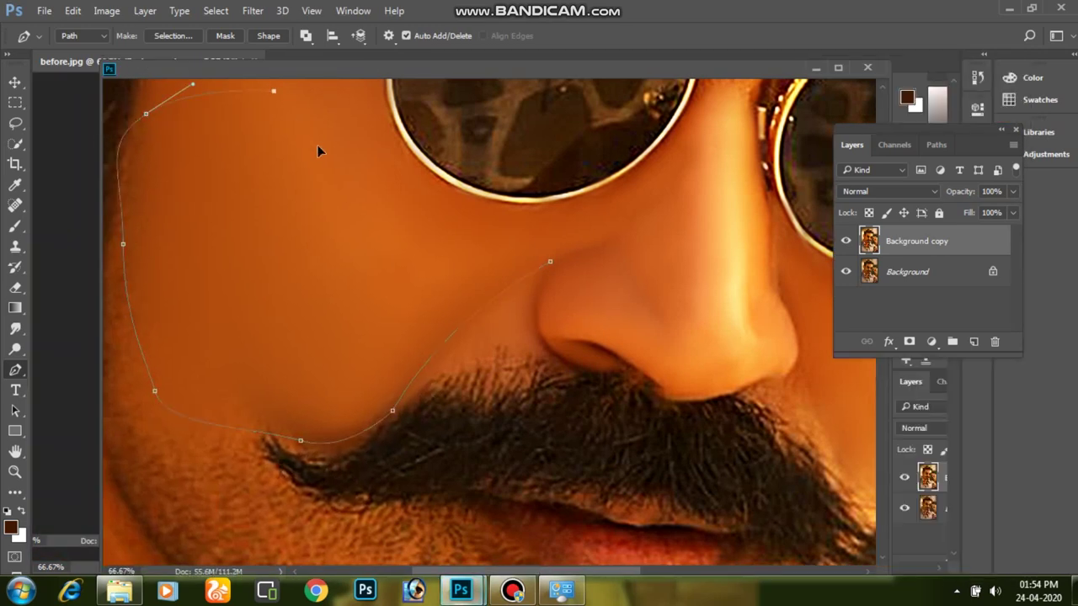
Refine the outline where it meets the nose, redock the document, and load the path as a selection
{"action": "left_click", "coordinate": [838, 69]}
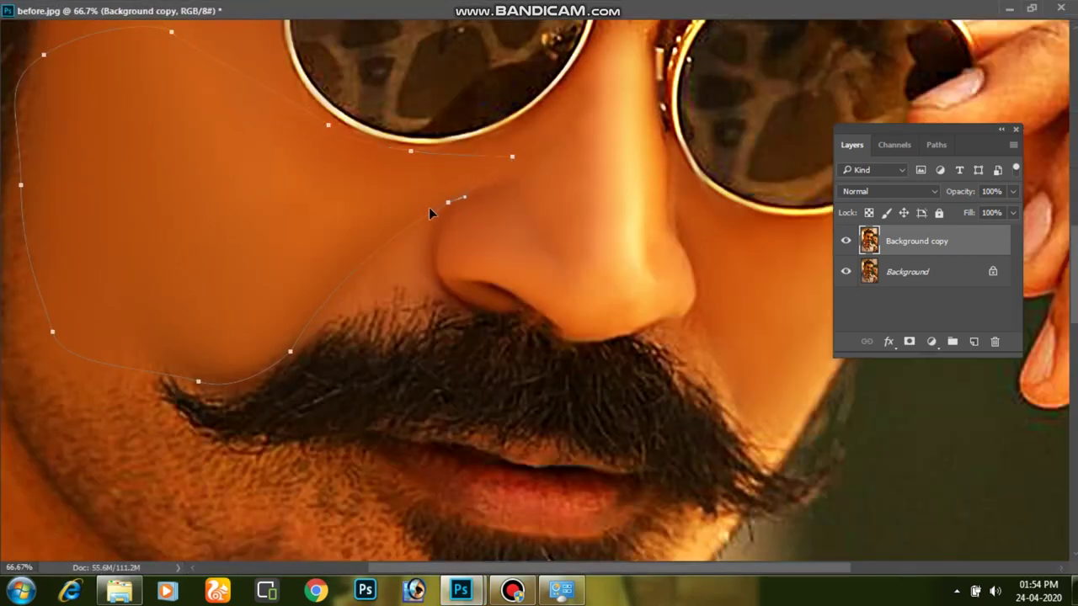
{"action": "left_click_drag", "start_coordinate": [428, 213], "coordinate": [416, 219]}
{"action": "key", "text": "F7"}
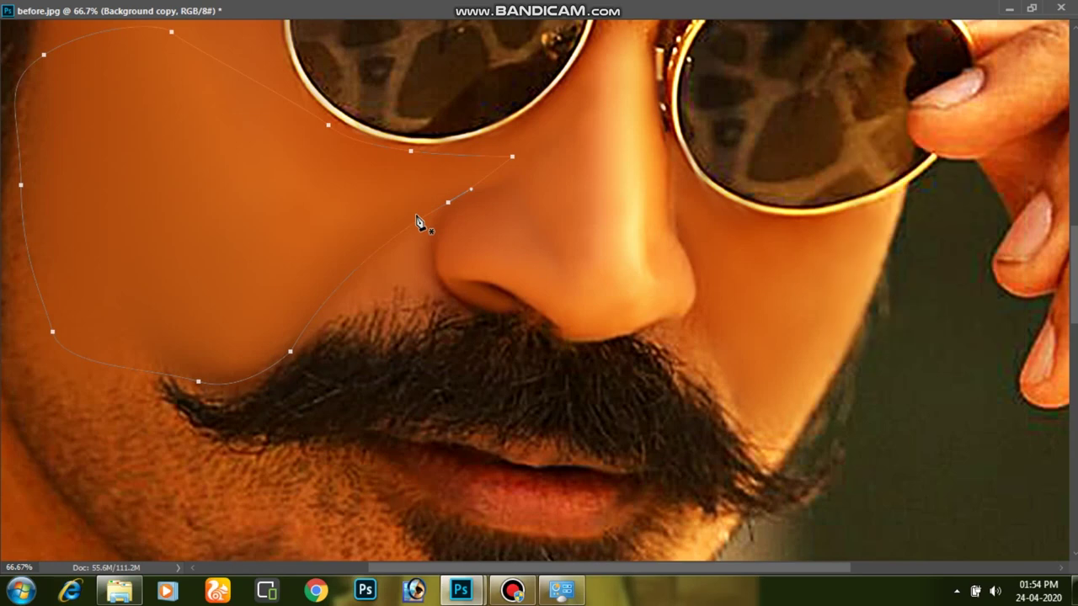
{"action": "left_click", "coordinate": [1032, 9]}
{"action": "left_click_drag", "start_coordinate": [440, 69], "coordinate": [442, 28]}
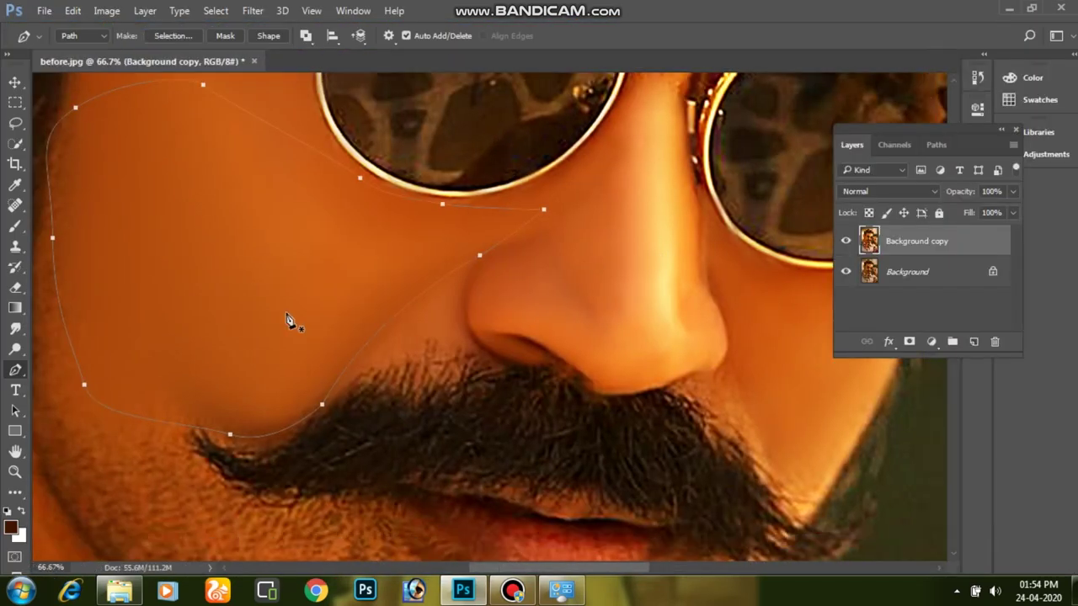
{"action": "key", "text": "ctrl+Return"}
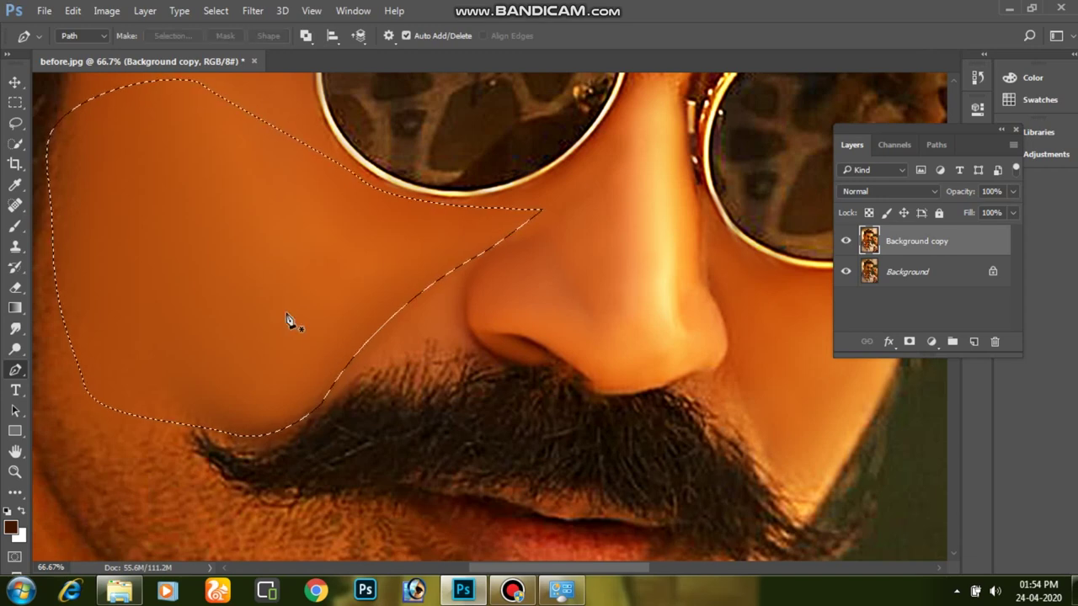
Add a new Layer 1 and set the foreground colour to skin tone sampled beside the nose
{"action": "left_click", "coordinate": [974, 343]}
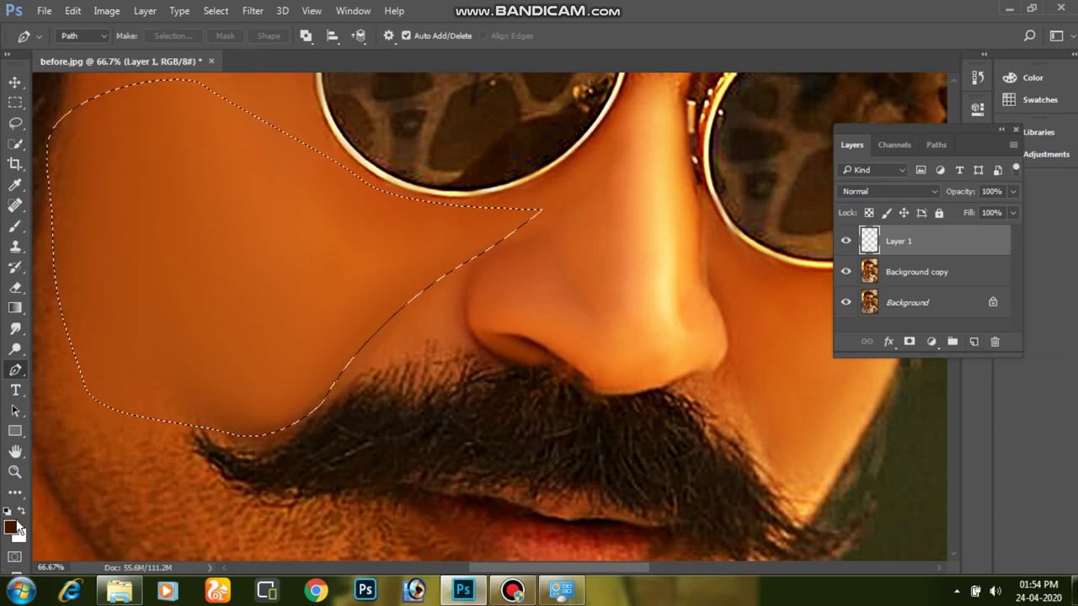
{"action": "left_click", "coordinate": [12, 528]}
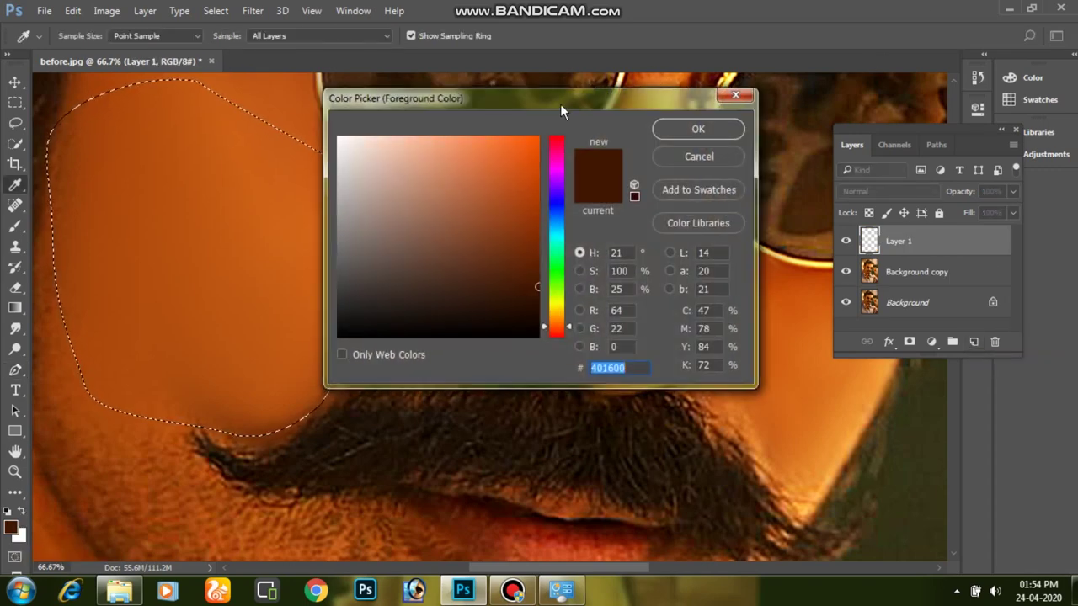
{"action": "left_click_drag", "start_coordinate": [560, 103], "coordinate": [933, 131]}
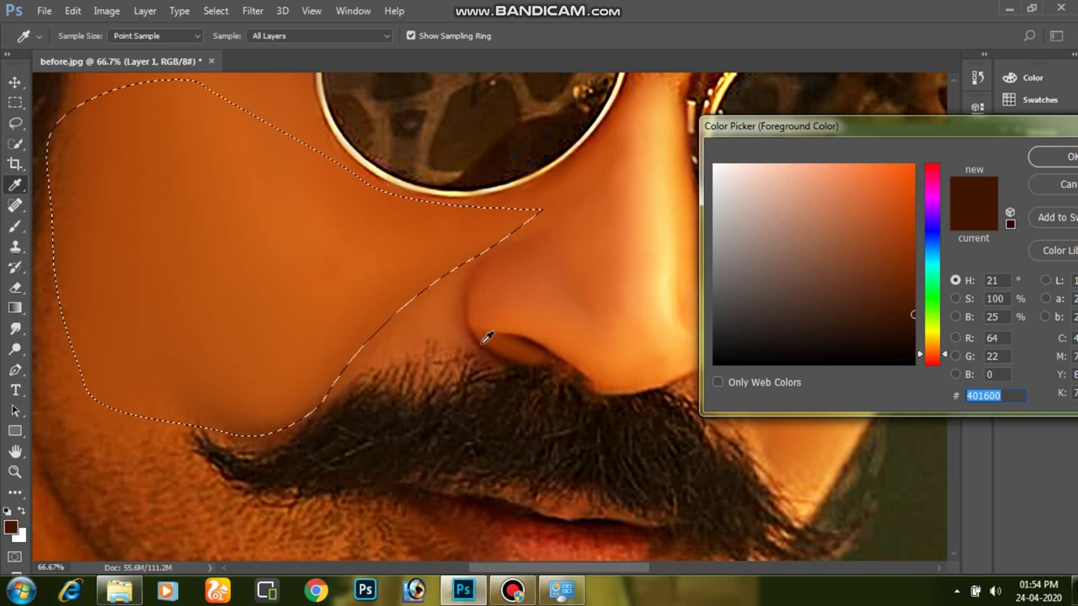
{"action": "left_click", "coordinate": [472, 289]}
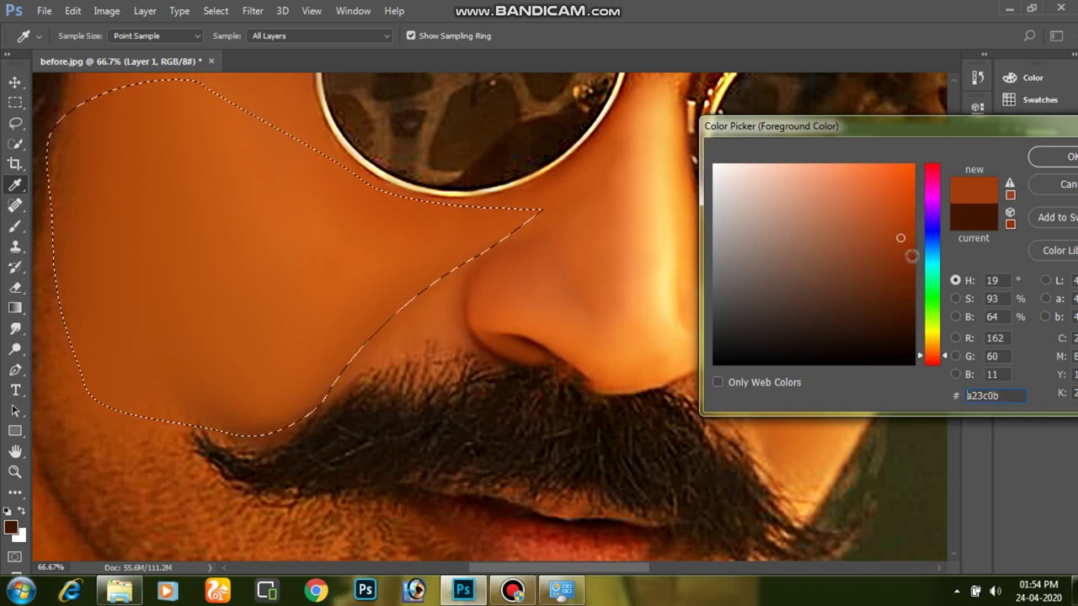
{"action": "key", "text": "Return"}
{"action": "key", "text": "p"}
{"action": "key", "text": "F7"}
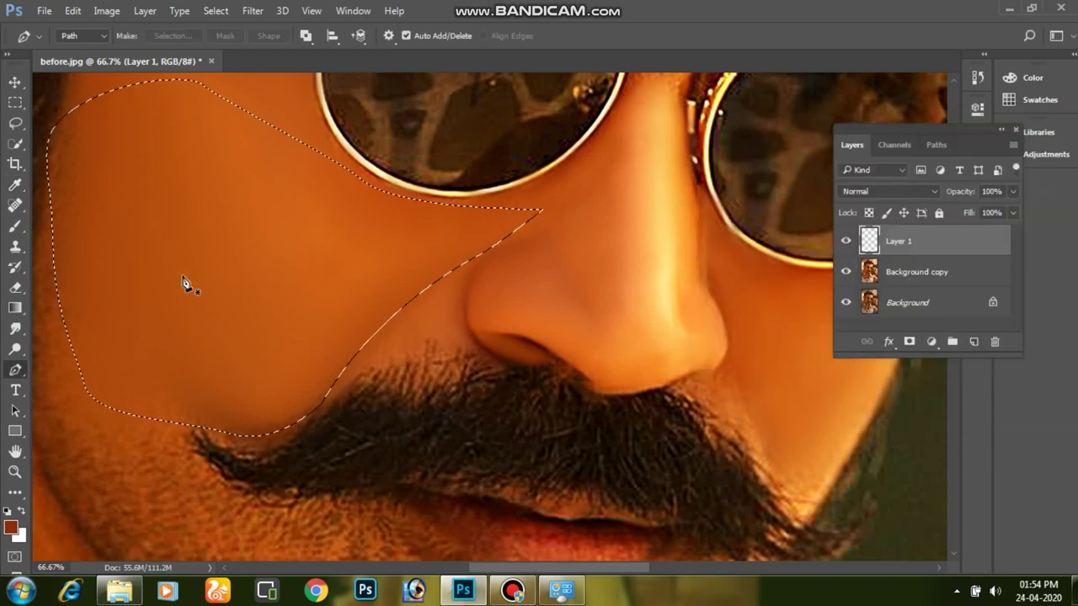
Choose the Brush with a soft round 0%-hardness tip and 20% flow
{"action": "left_click", "coordinate": [14, 268]}
{"action": "left_click", "coordinate": [15, 226]}
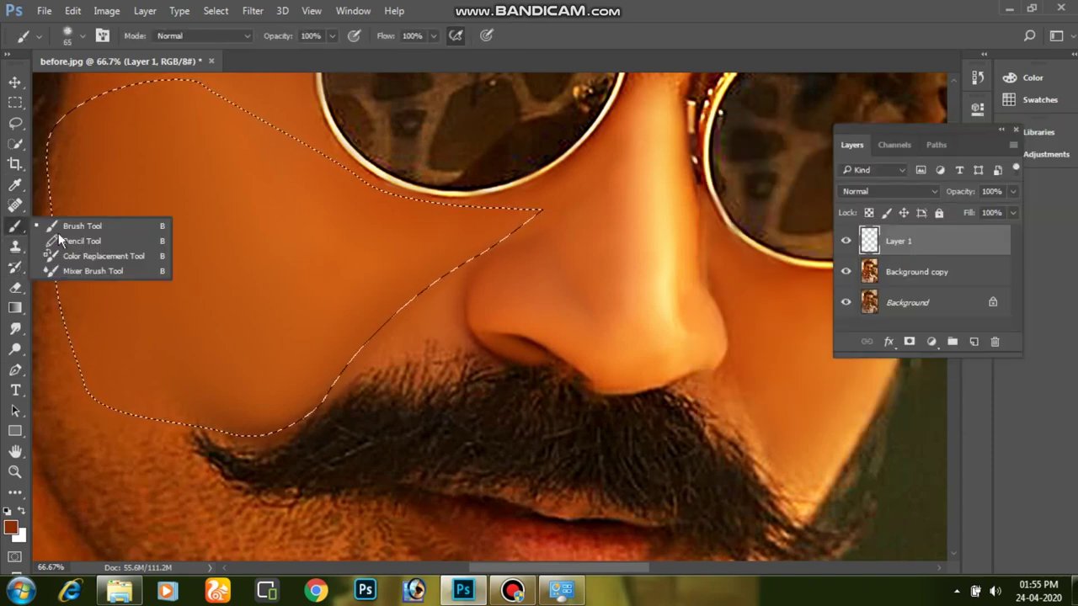
{"action": "left_click", "coordinate": [104, 225]}
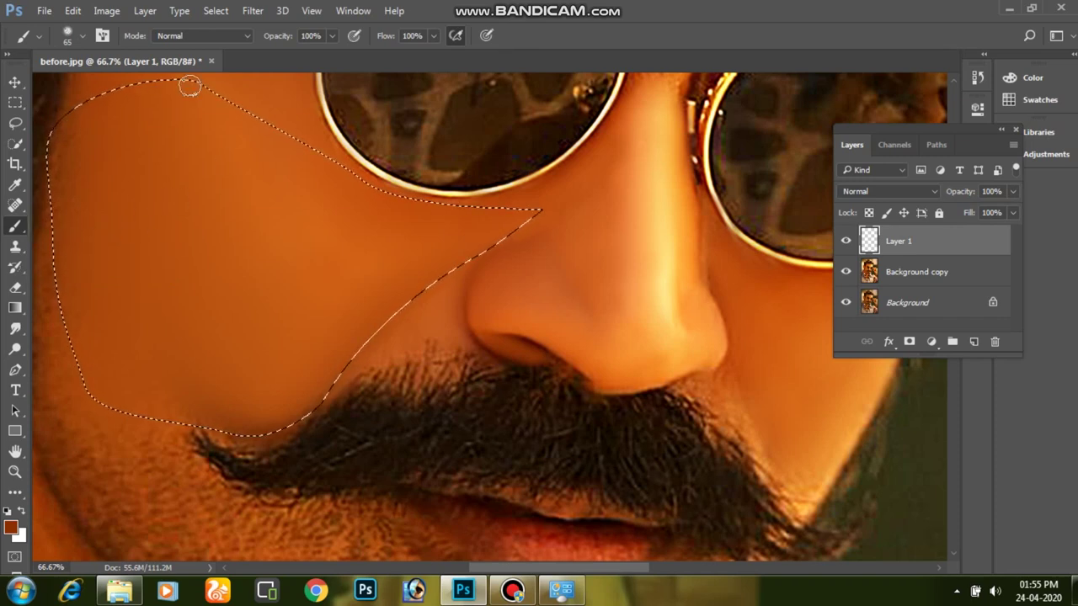
{"action": "left_click", "coordinate": [71, 38]}
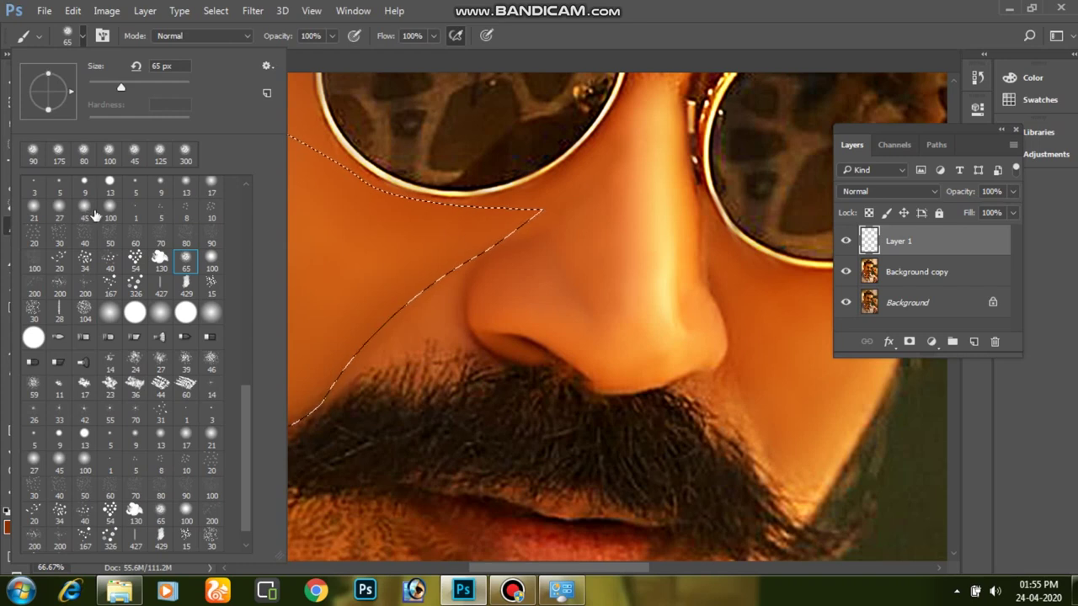
{"action": "left_click", "coordinate": [160, 313]}
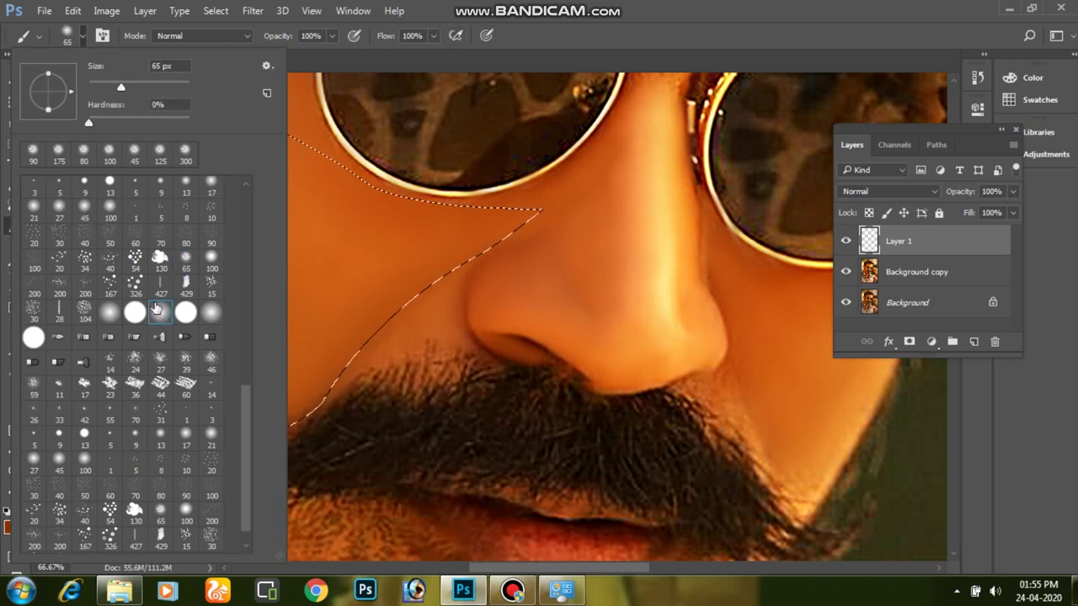
{"action": "left_click", "coordinate": [424, 65]}
{"action": "left_click_drag", "start_coordinate": [432, 36], "coordinate": [373, 57]}
{"action": "type", "text": "20"}
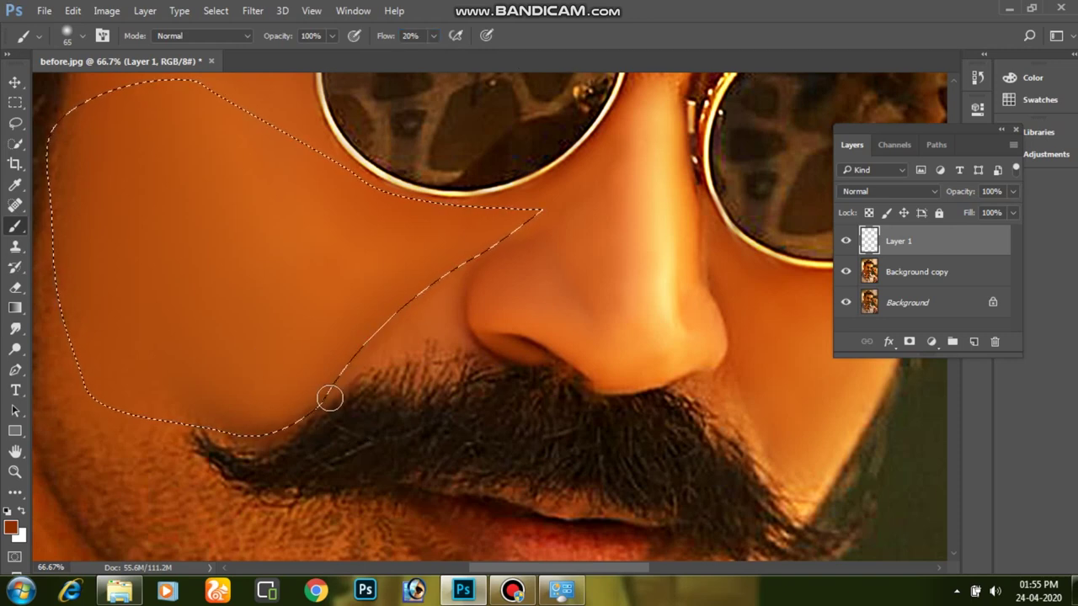
Resize the brush to 250 px, paint the selected cheek, and deselect
{"action": "key", "text": "bracketright"}
{"action": "key", "text": "bracketright"}
{"action": "key", "text": "bracketright"}
{"action": "key", "text": "bracketright"}
{"action": "key", "text": "bracketright"}
{"action": "key", "text": "bracketright"}
{"action": "key", "text": "bracketright"}
{"action": "key", "text": "bracketright"}
{"action": "key", "text": "bracketright"}
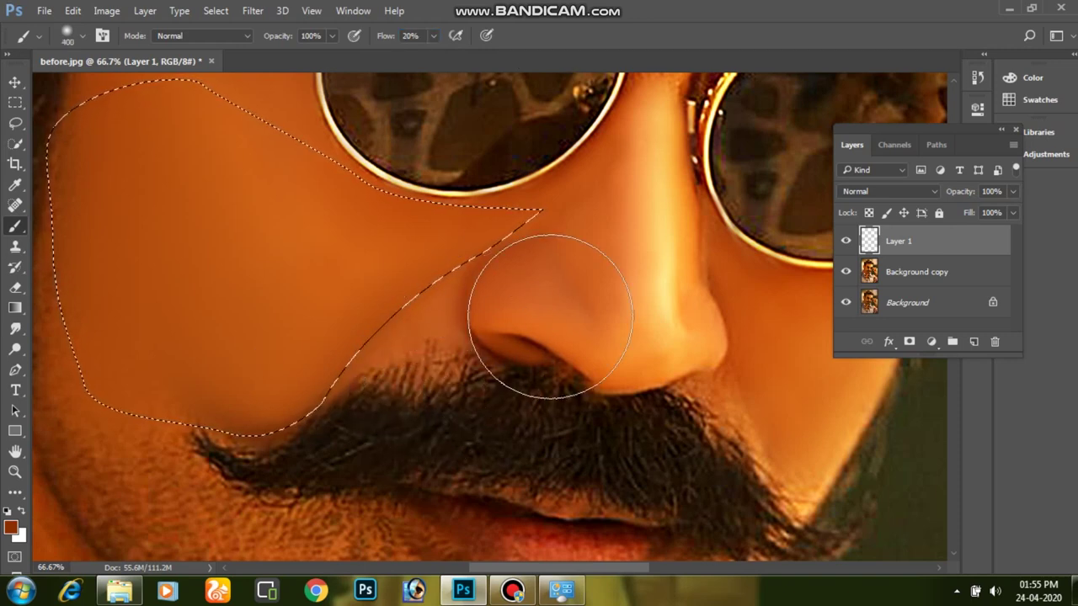
{"action": "key", "text": "bracketleft"}
{"action": "key", "text": "bracketleft"}
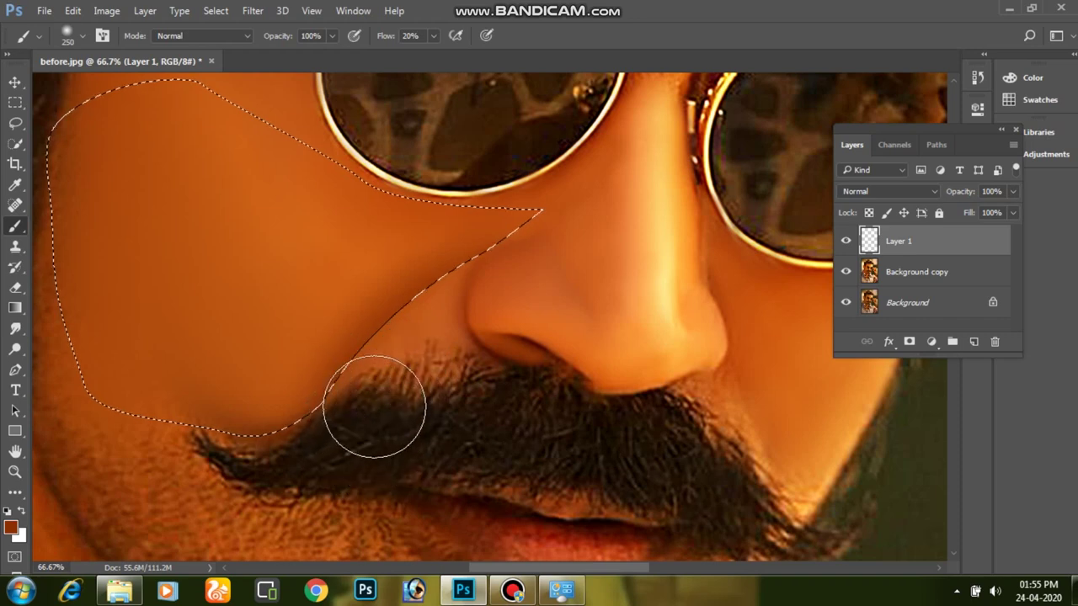
{"action": "key", "text": "ctrl+d"}
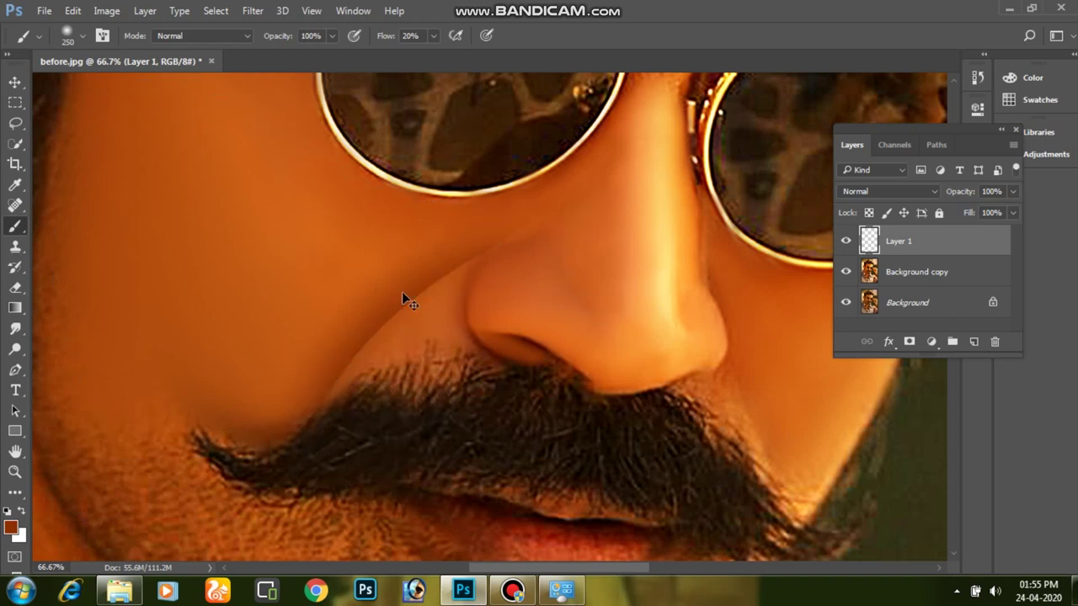
{"action": "left_click_drag", "start_coordinate": [430, 306], "coordinate": [451, 282]}
Apply a Gaussian Blur of 3.6 pixels to Layer 1's cheek paint, previewing beside the nose
{"action": "left_click", "coordinate": [250, 12]}
{"action": "mouse_move", "coordinate": [262, 185]}
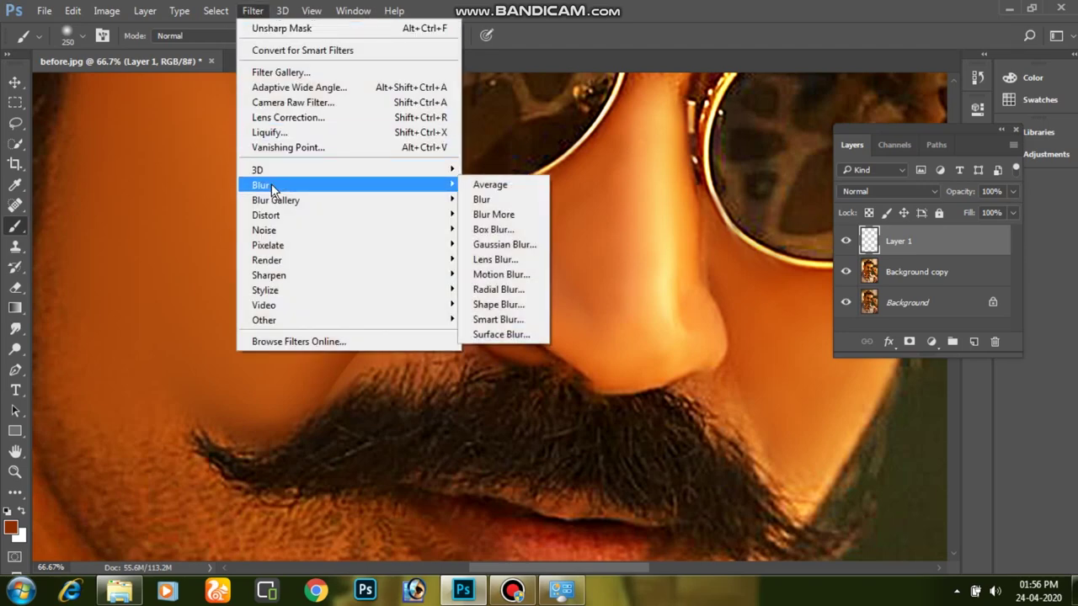
{"action": "left_click", "coordinate": [498, 246]}
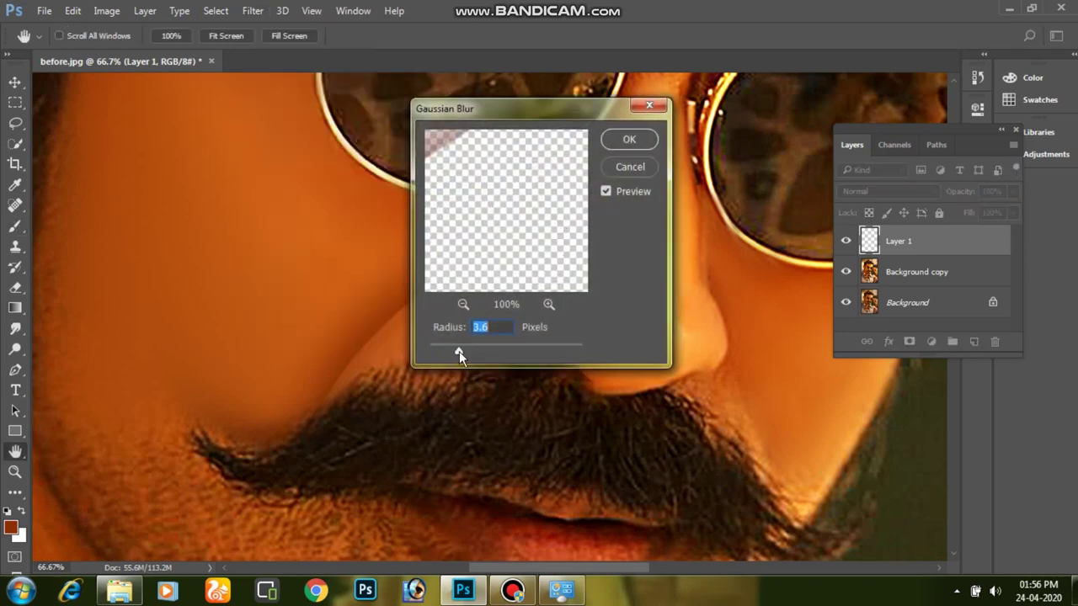
{"action": "left_click_drag", "start_coordinate": [537, 110], "coordinate": [915, 94]}
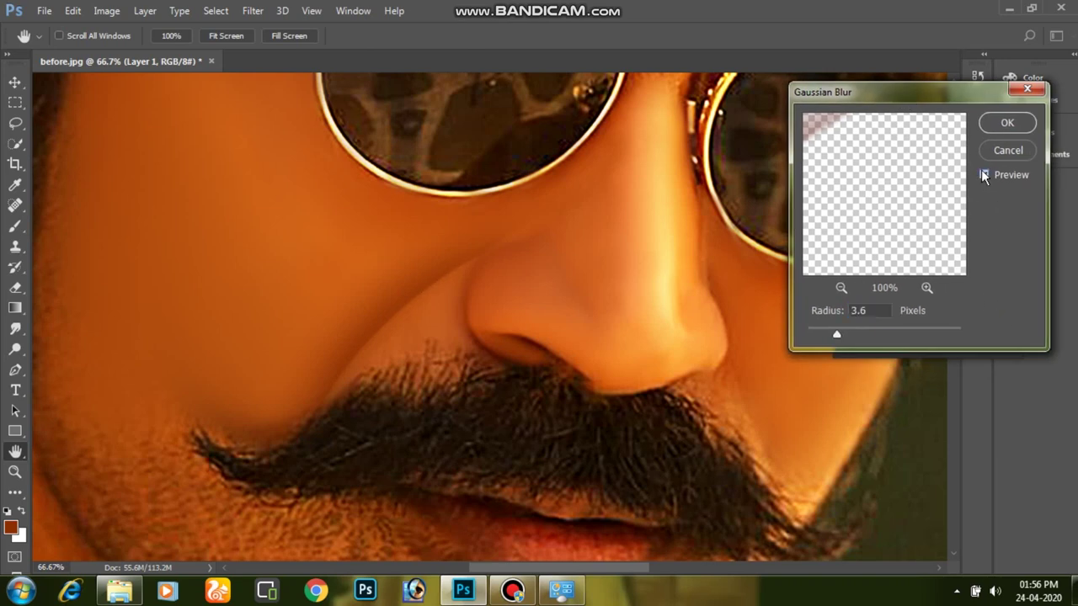
{"action": "key", "text": "Return"}
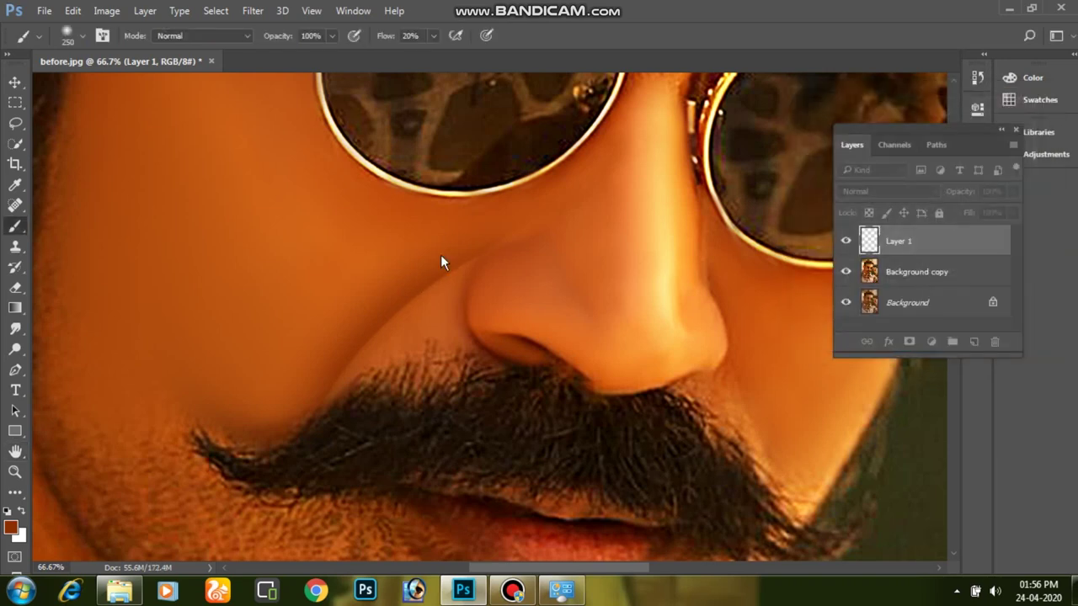
Set the Eraser to a soft 0%-hardness tip enlarged to 500 px
{"action": "left_click", "coordinate": [15, 288]}
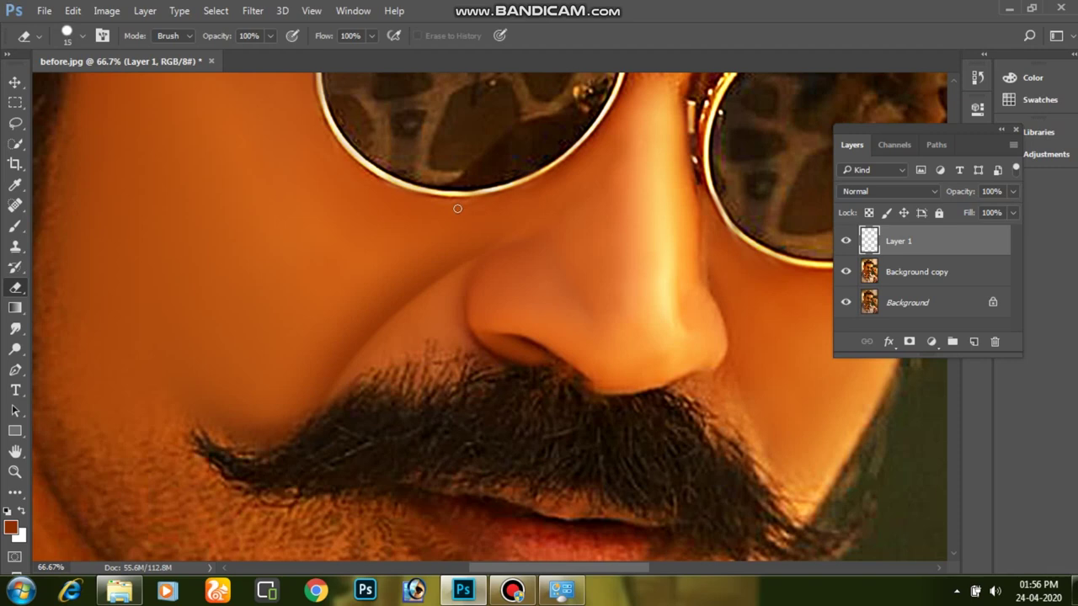
{"action": "left_click", "coordinate": [67, 37]}
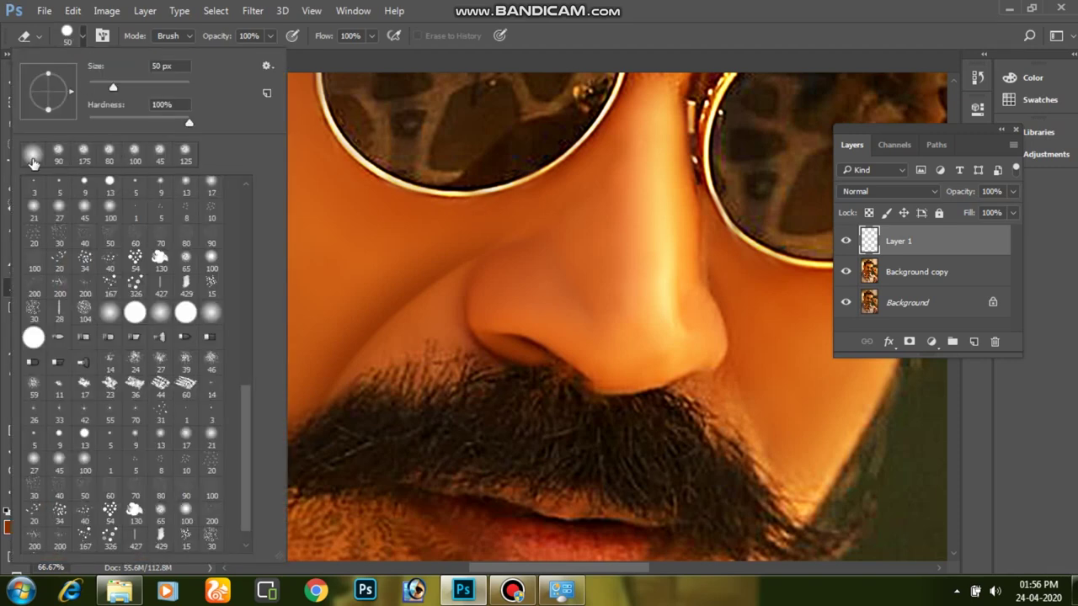
{"action": "scroll", "coordinate": [34, 163], "scroll_direction": "up", "scroll_amount": 5}
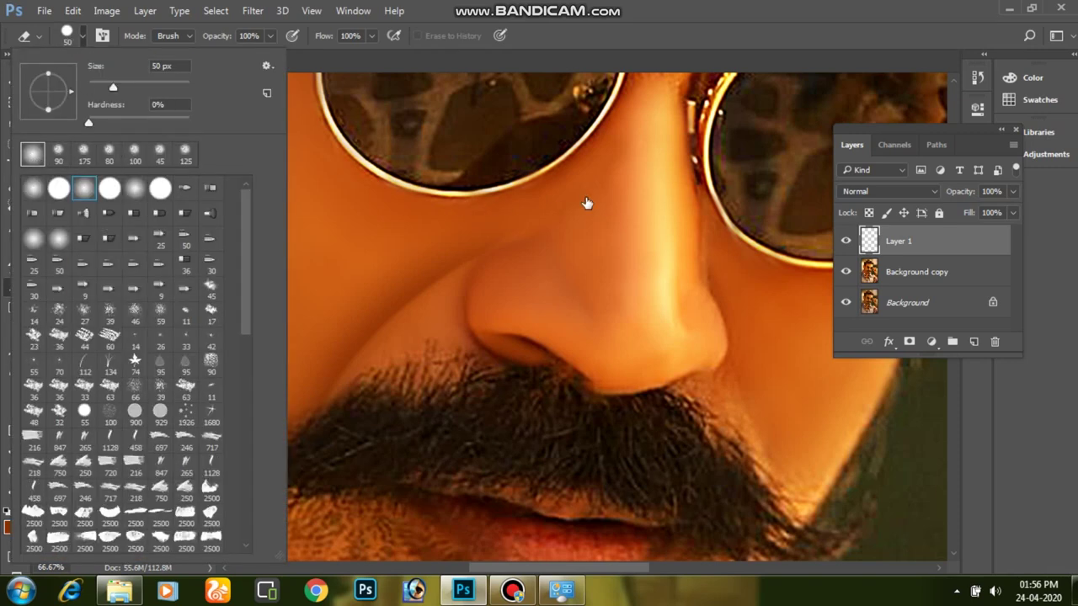
{"action": "left_click", "coordinate": [587, 207]}
{"action": "key", "text": "bracketright"}
{"action": "key", "text": "bracketright"}
{"action": "key", "text": "bracketright"}
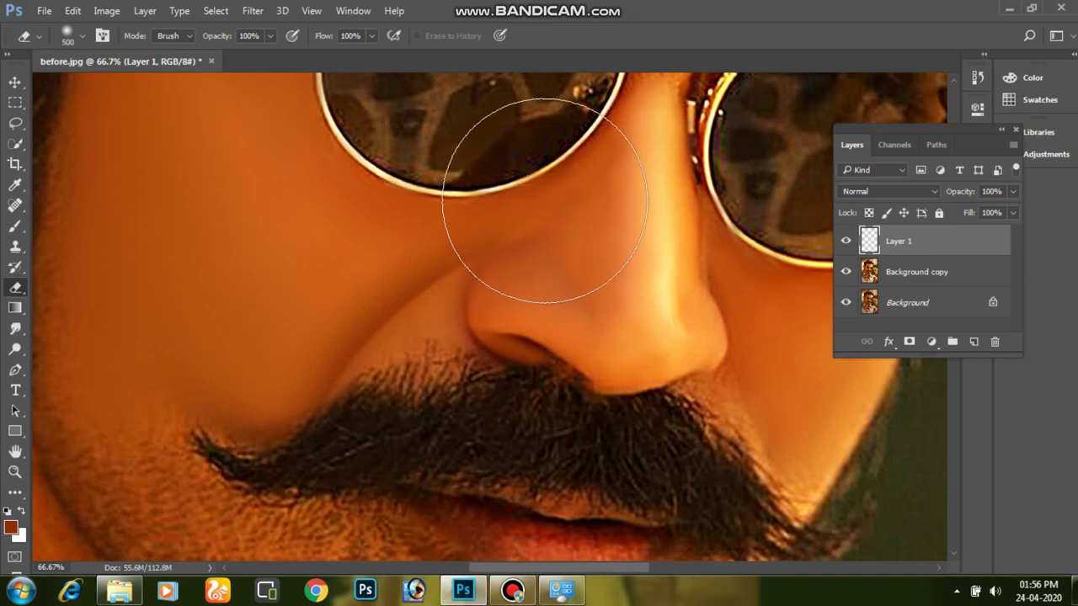
{"action": "key", "text": "bracketright"}
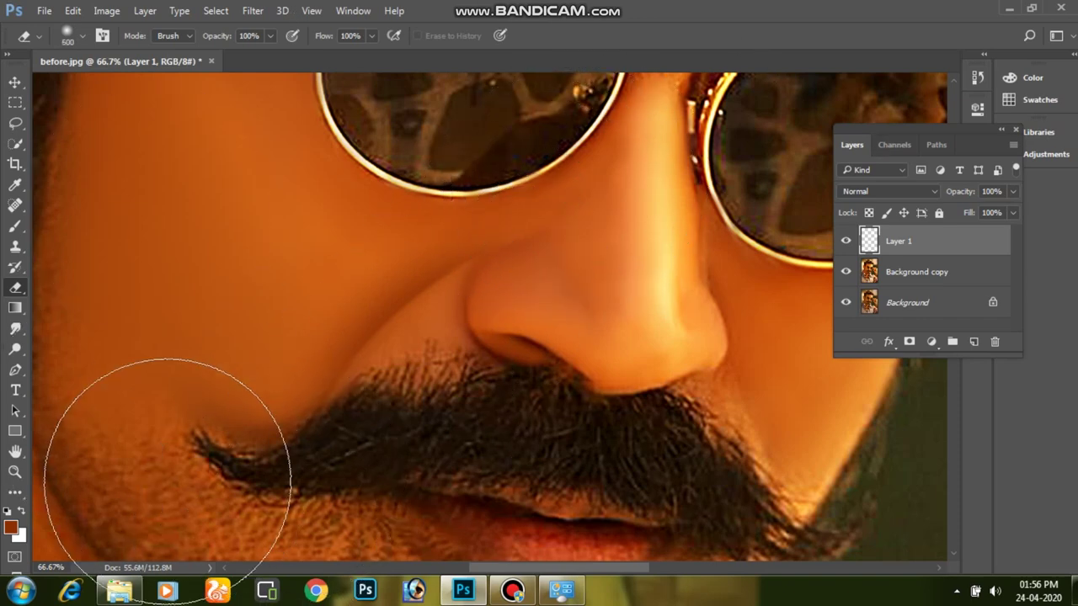
Toggle Layer 1 on and off to compare its cheek paint with the photo, then zoom in
{"action": "left_click", "coordinate": [845, 240]}
{"action": "left_click", "coordinate": [845, 241]}
{"action": "left_click", "coordinate": [845, 241]}
{"action": "left_click", "coordinate": [845, 245]}
{"action": "scroll", "coordinate": [440, 298], "scroll_direction": "up", "scroll_amount": 1}
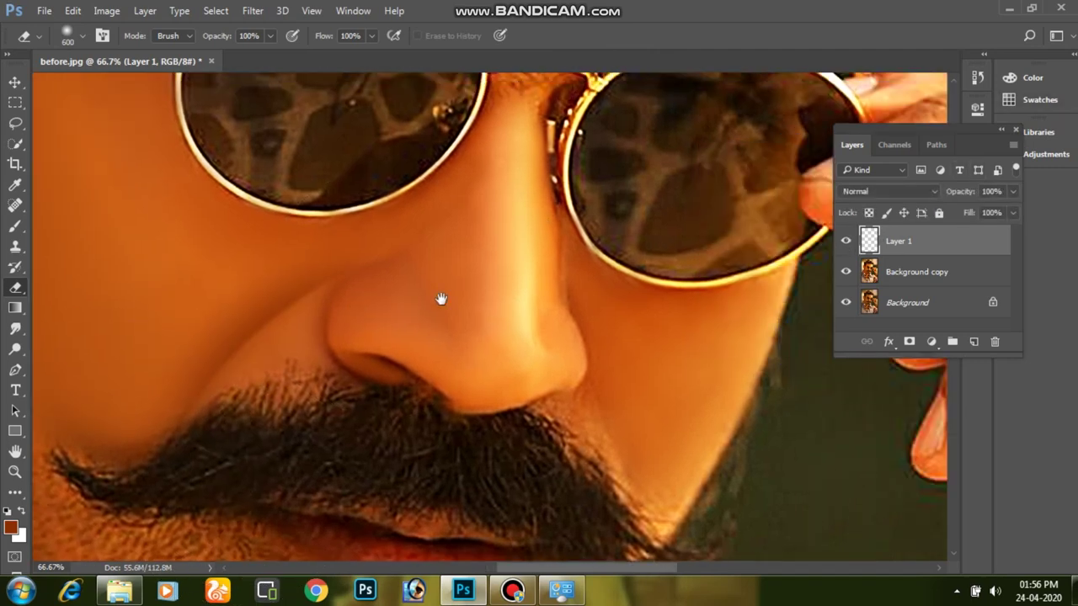
{"action": "scroll", "coordinate": [399, 309], "scroll_direction": "up", "scroll_amount": 1}
{"action": "scroll", "coordinate": [412, 312], "scroll_direction": "up", "scroll_amount": 2}
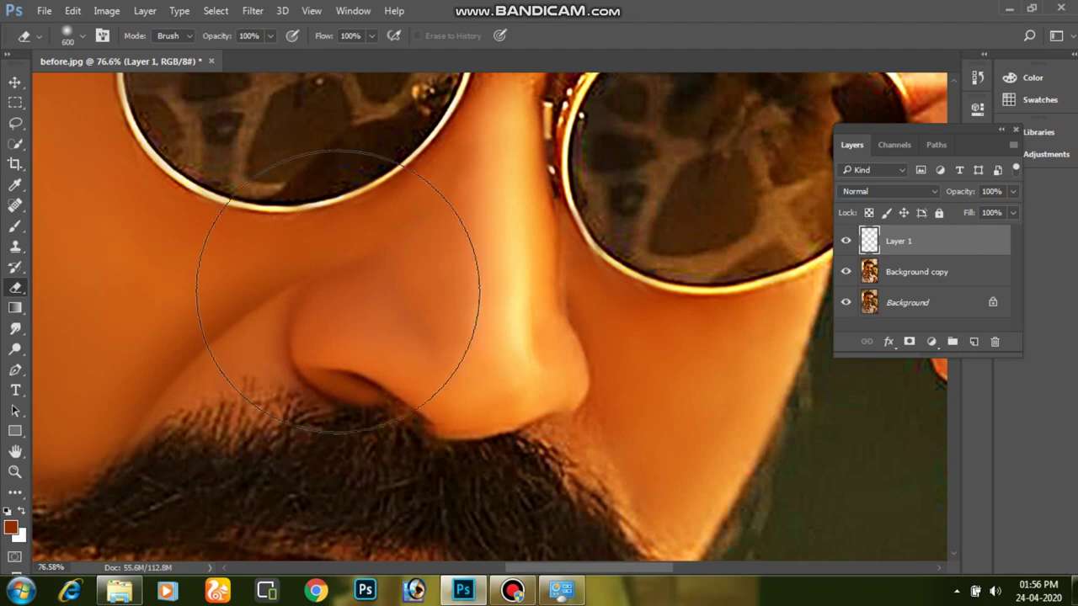
{"action": "key", "text": "p"}
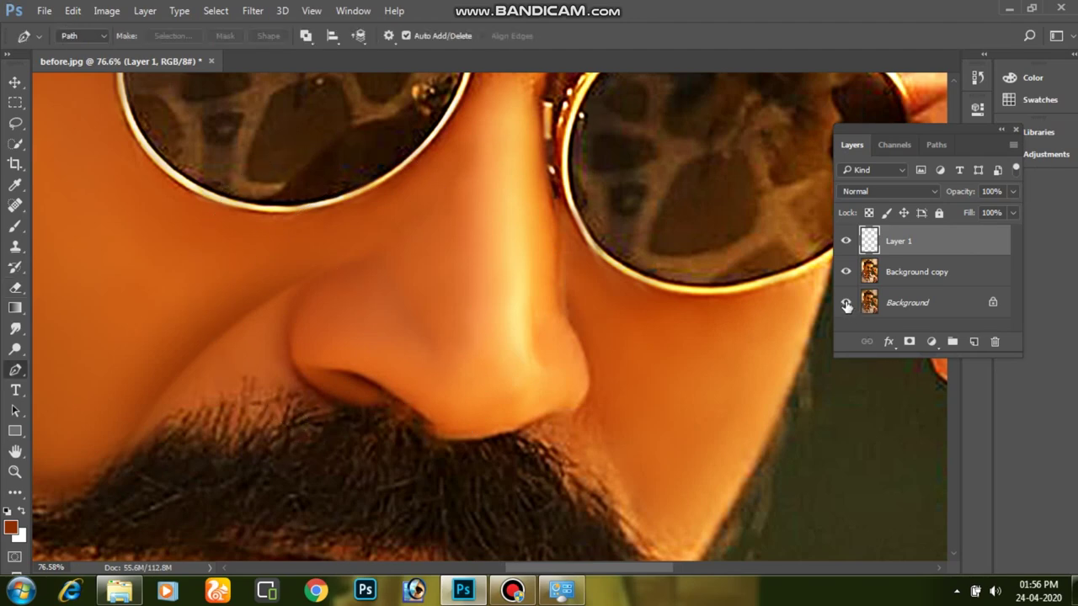
Trace a Pen outline around the left nostril wing and load it as a selection
{"action": "left_click", "coordinate": [845, 303], "text": "alt"}
{"action": "left_click", "coordinate": [846, 302], "text": "alt"}
{"action": "left_click", "coordinate": [297, 368]}
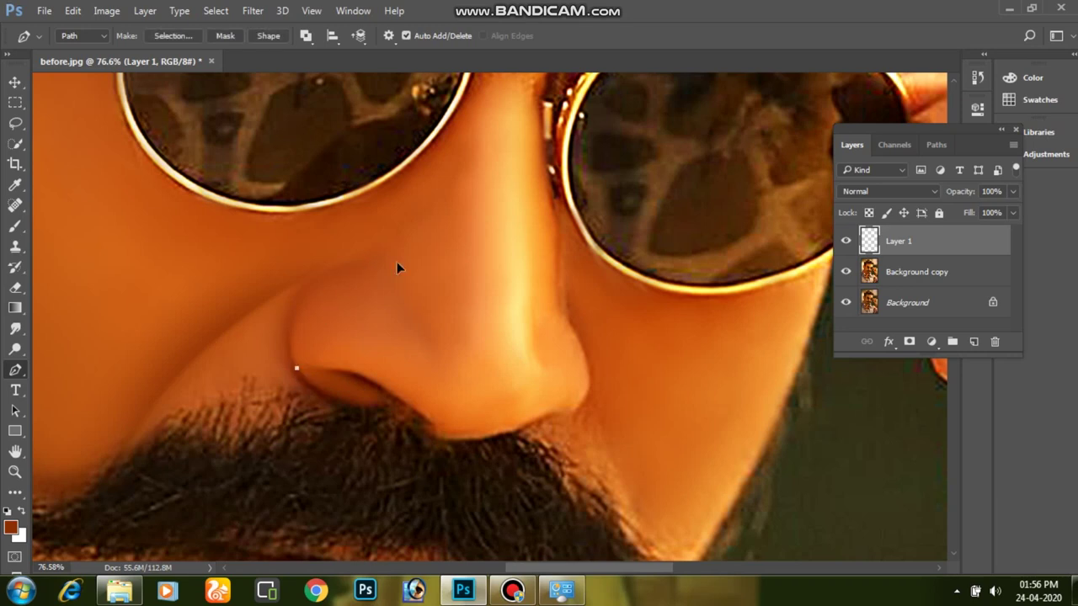
{"action": "left_click_drag", "start_coordinate": [449, 221], "coordinate": [454, 229]}
{"action": "left_click", "coordinate": [357, 265], "text": "alt"}
{"action": "left_click_drag", "start_coordinate": [427, 434], "coordinate": [434, 430]}
{"action": "left_click", "coordinate": [295, 373]}
{"action": "key", "text": "ctrl+Return"}
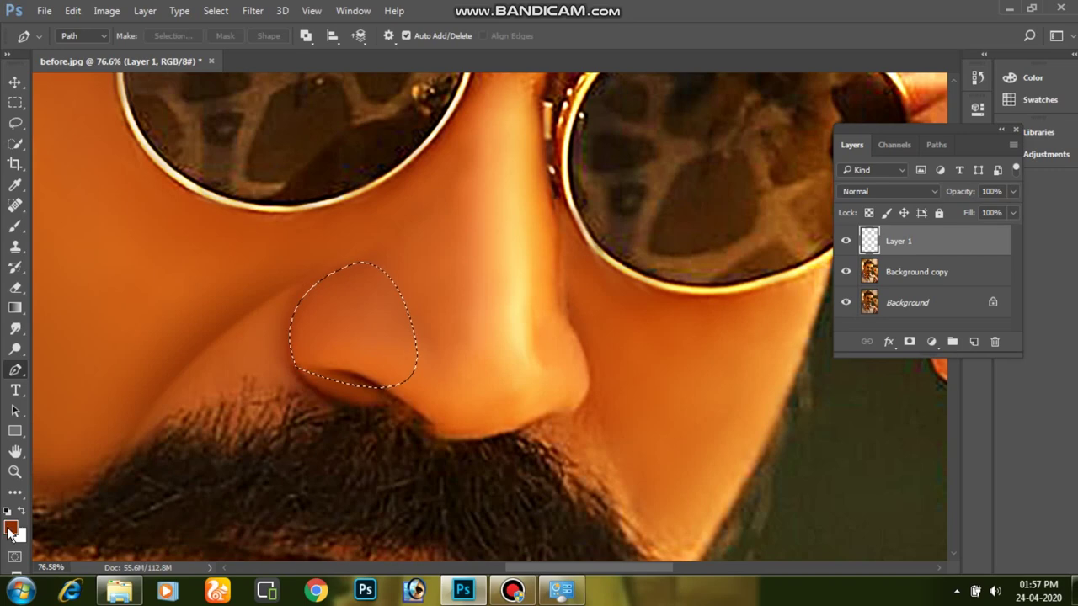
Leave the foreground colour unchanged and add a new empty Layer 2
{"action": "left_click", "coordinate": [11, 528]}
{"action": "left_click", "coordinate": [698, 132]}
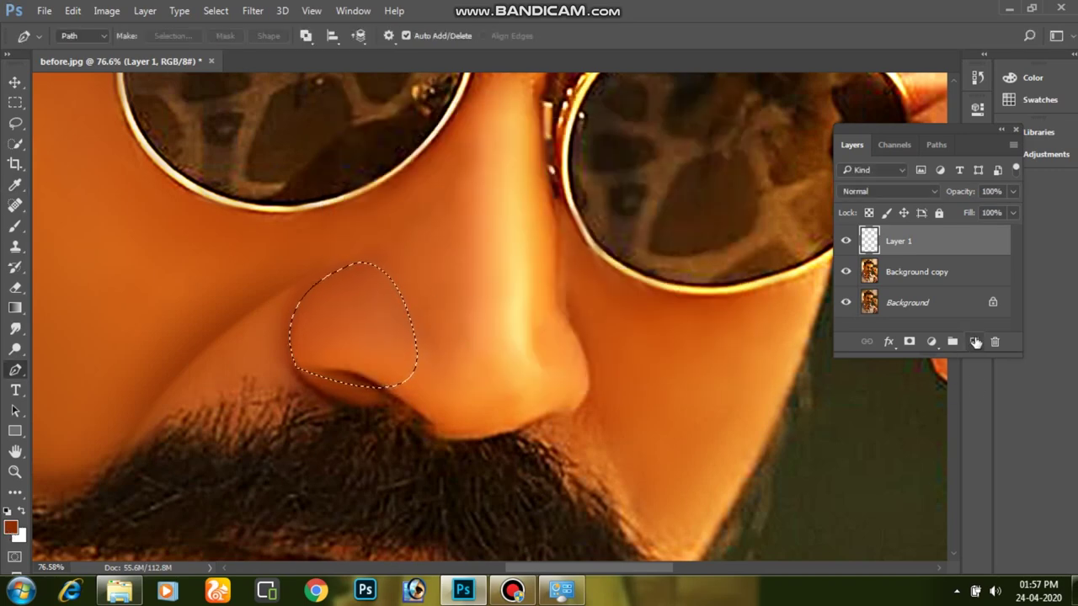
{"action": "left_click", "coordinate": [975, 342]}
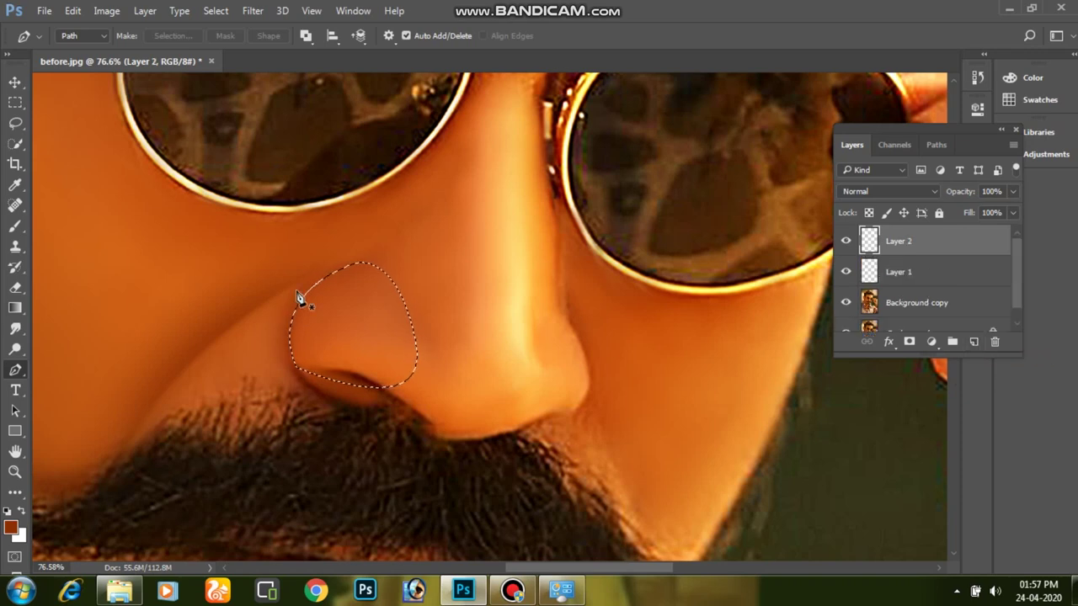
Paint soft darker shading inside the nose-wing selection with a 150 px brush, deselect, and compare
{"action": "key", "text": "b"}
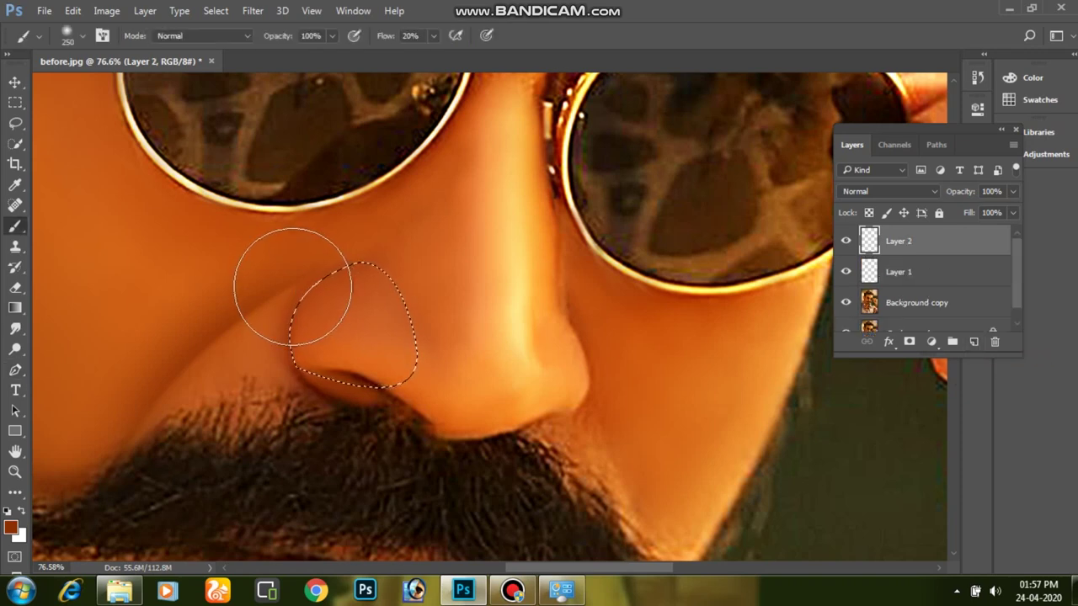
{"action": "key", "text": "bracketleft"}
{"action": "key", "text": "bracketleft"}
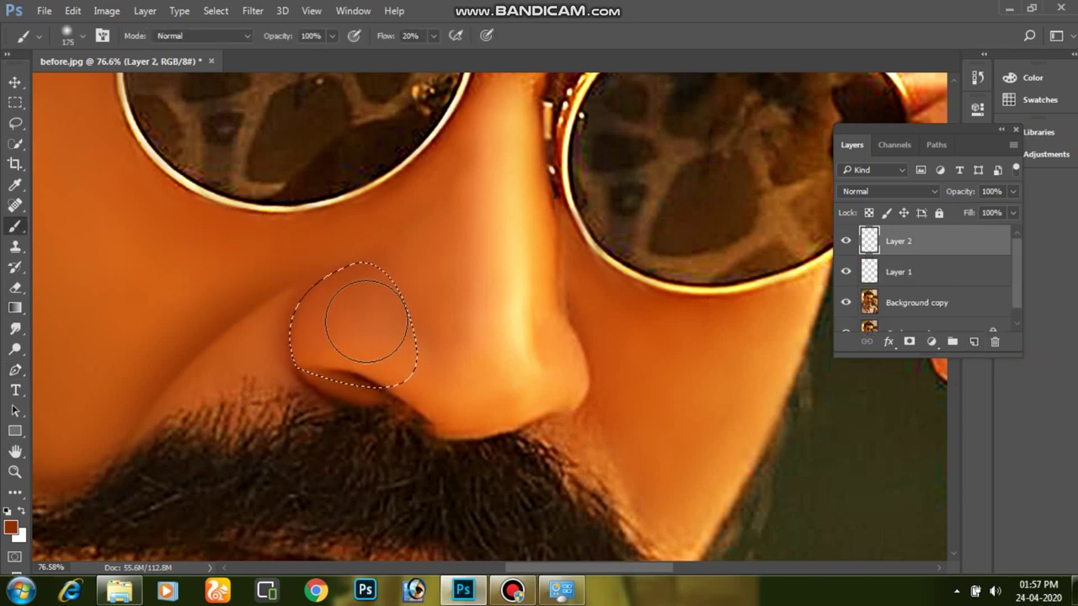
{"action": "mouse_move", "coordinate": [393, 308]}
{"action": "left_mouse_down"}
{"action": "mouse_move", "coordinate": [390, 294]}
{"action": "mouse_move", "coordinate": [354, 308]}
{"action": "mouse_move", "coordinate": [366, 294]}
{"action": "left_mouse_up"}
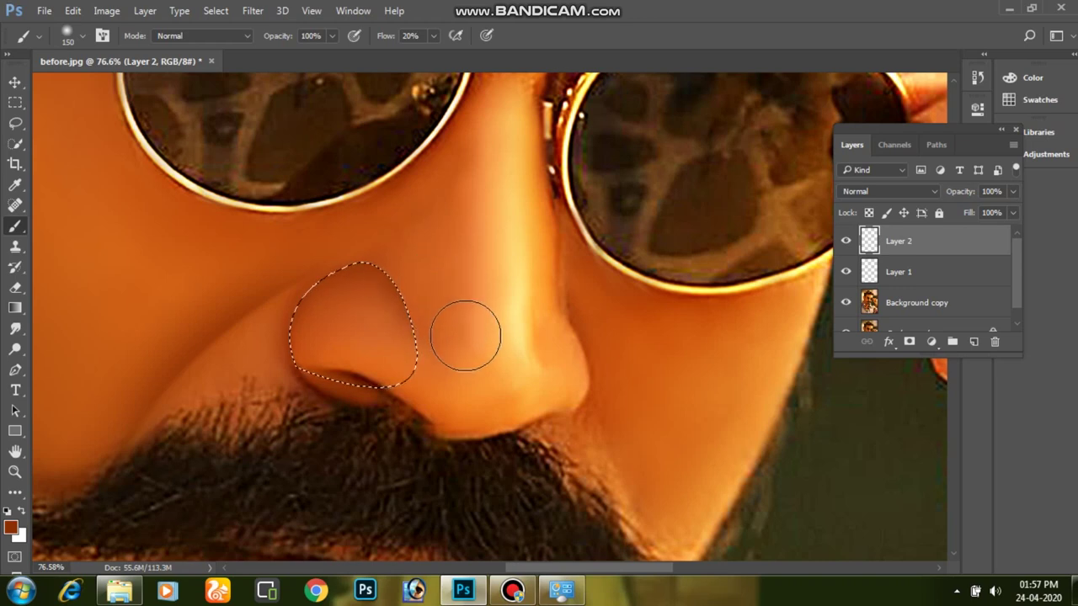
{"action": "key", "text": "ctrl+d"}
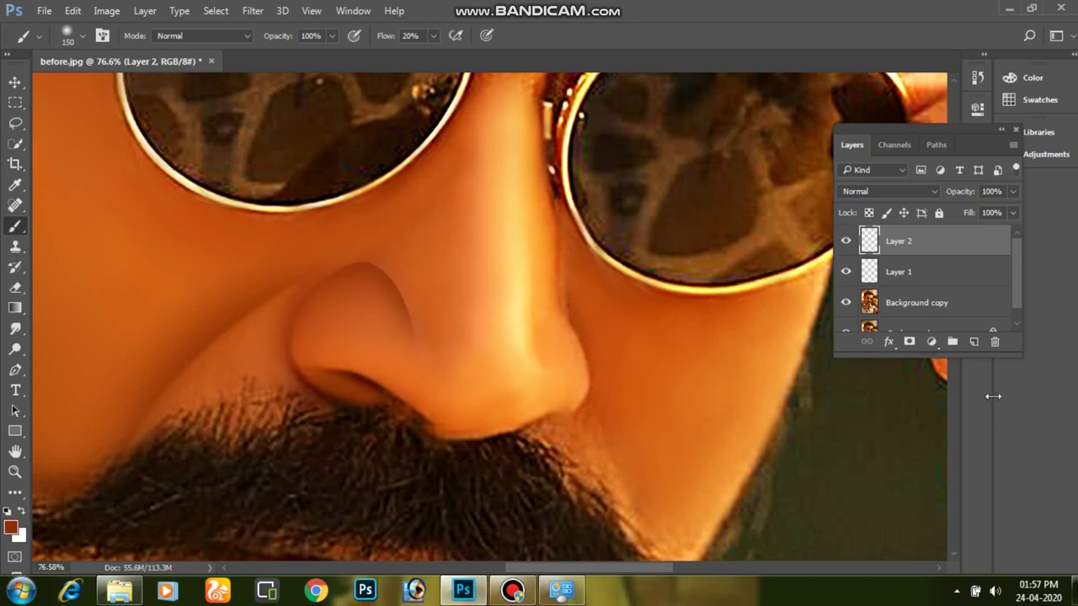
{"action": "scroll", "coordinate": [982, 295], "scroll_direction": "down", "scroll_amount": 1}
{"action": "left_click", "coordinate": [847, 316]}
{"action": "left_click", "coordinate": [846, 316]}
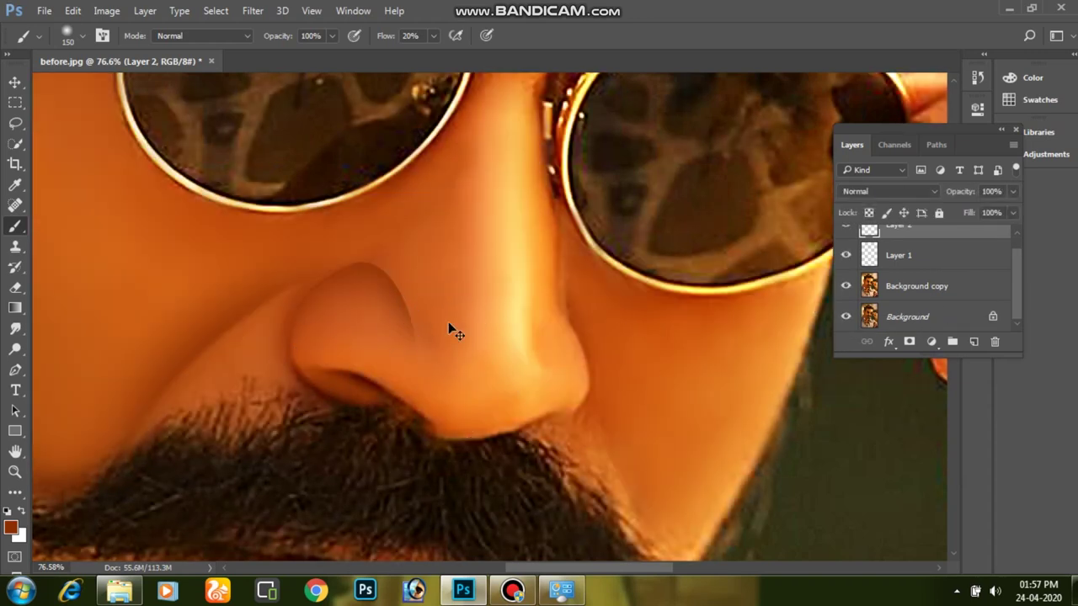
{"action": "key", "text": "ctrl+t"}
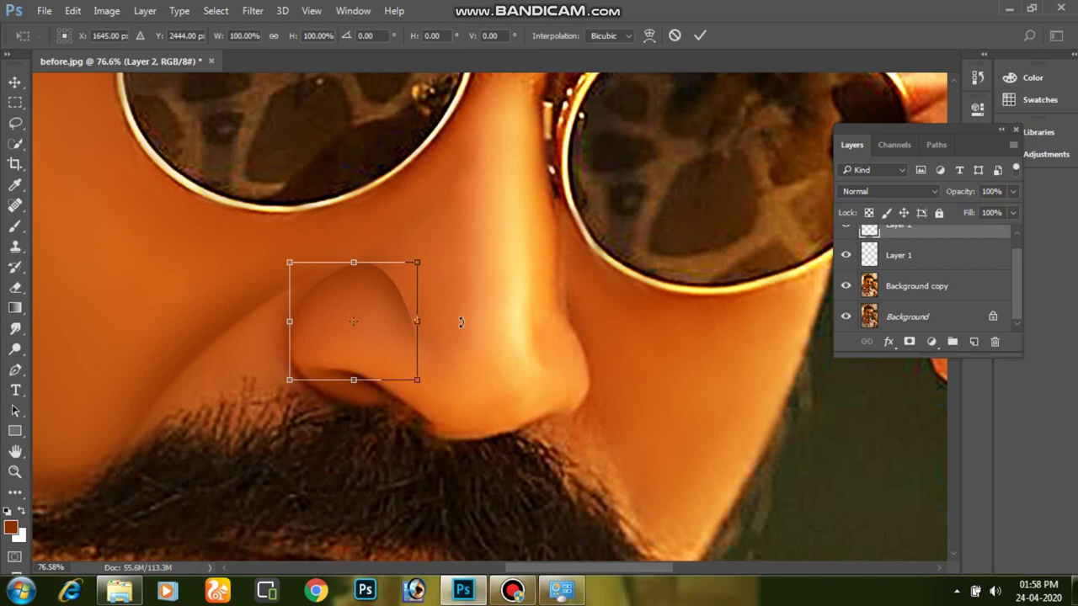
Warp Layer 2's nose-wing shading along the nostril's top curve and right edge, and commit
{"action": "right_click", "coordinate": [376, 303]}
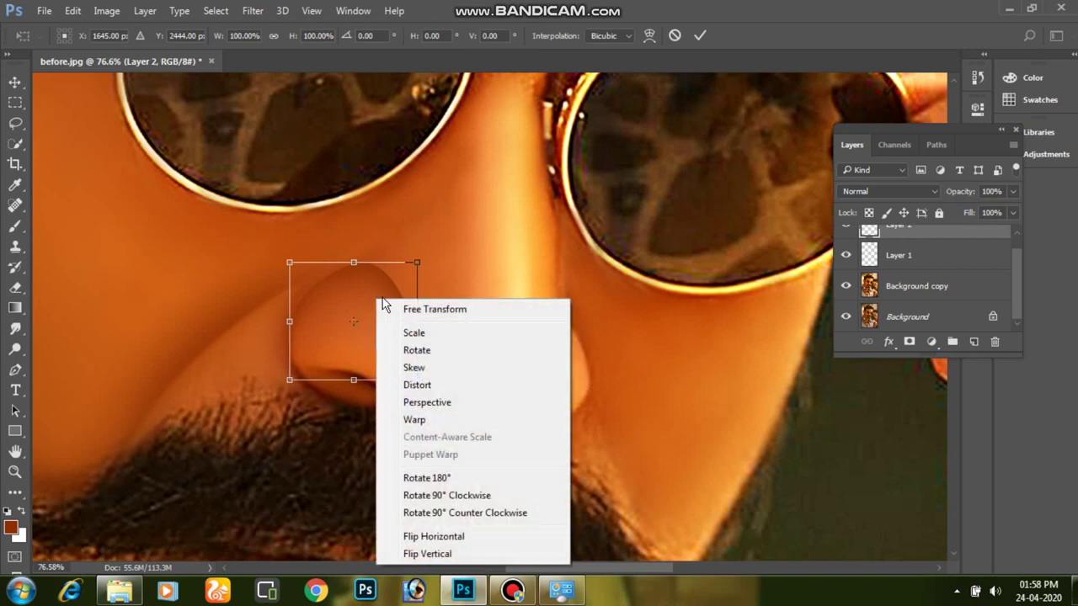
{"action": "left_click", "coordinate": [439, 419]}
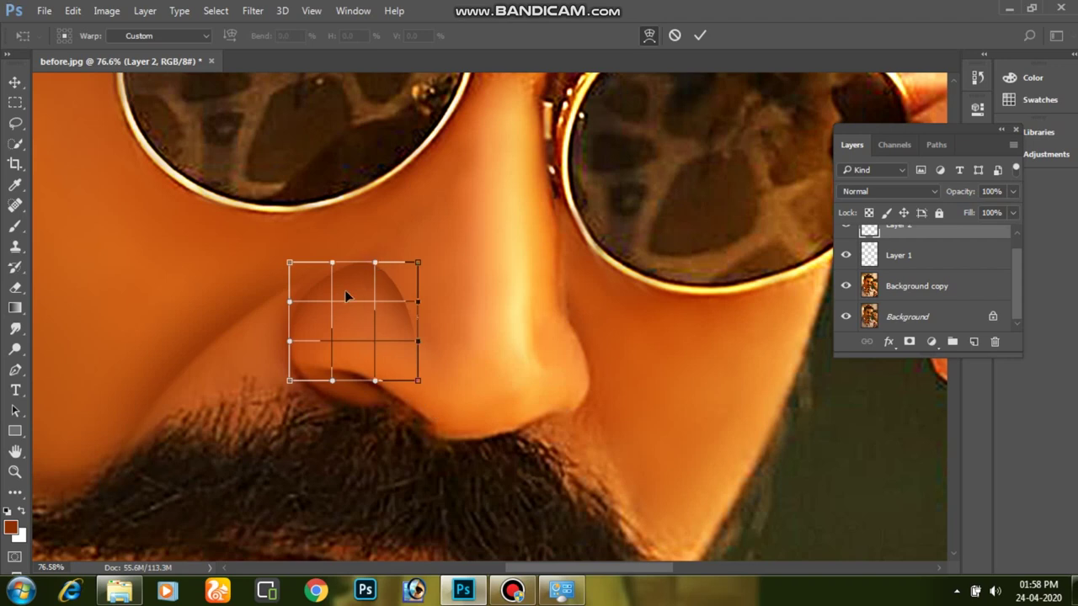
{"action": "left_click_drag", "start_coordinate": [368, 285], "coordinate": [366, 282]}
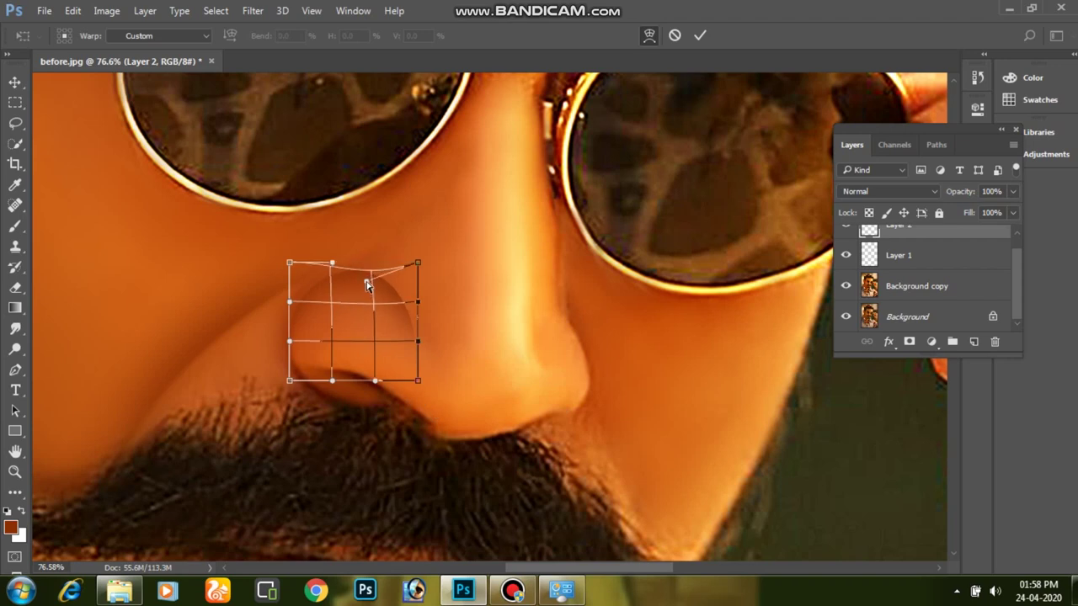
{"action": "left_click_drag", "start_coordinate": [421, 358], "coordinate": [425, 360]}
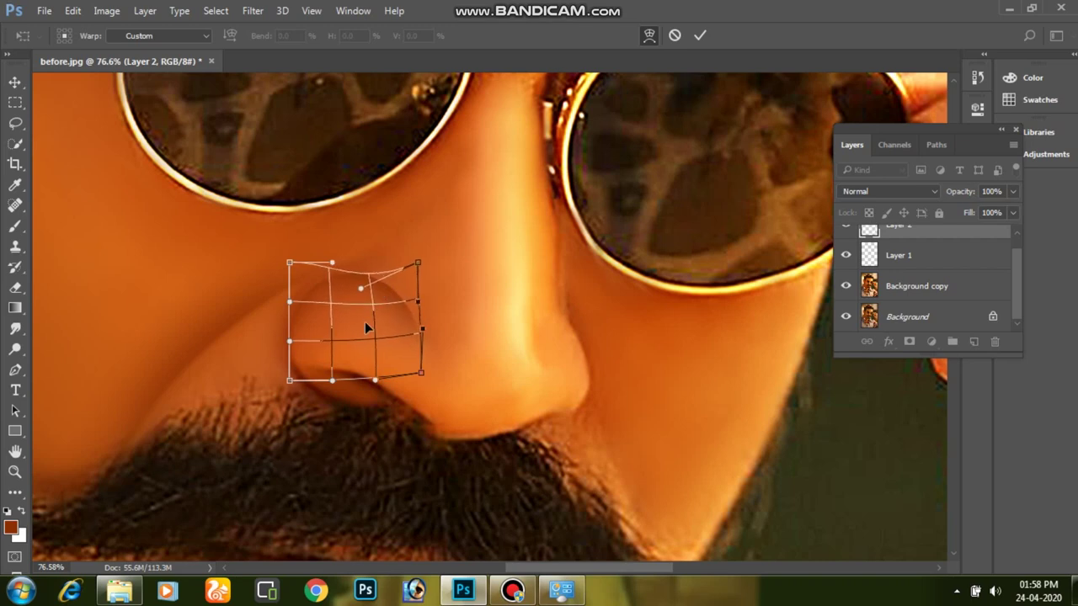
{"action": "key", "text": "b"}
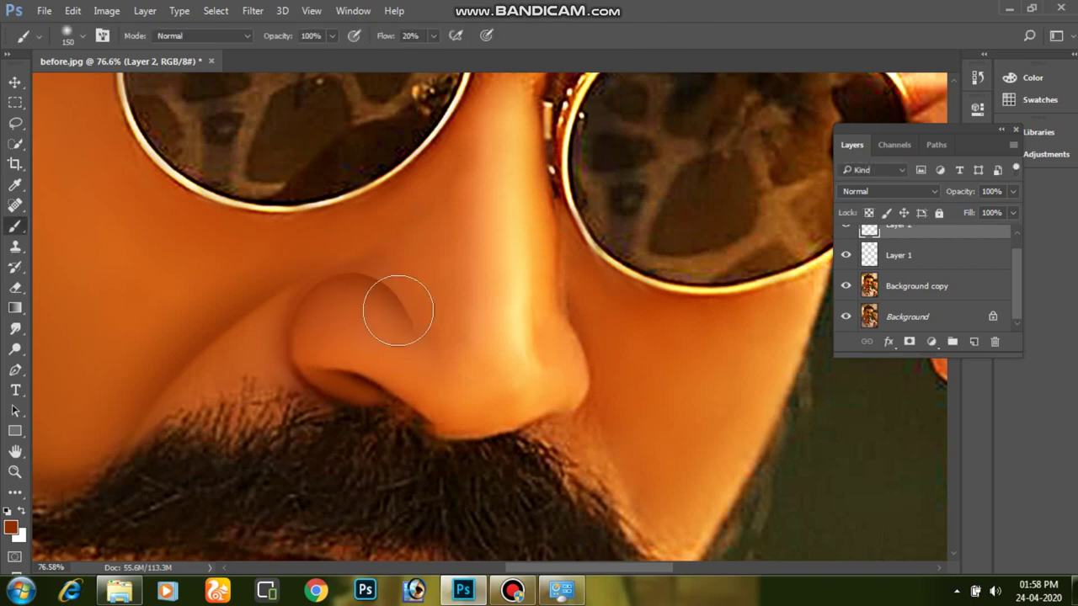
Paint soft shading along the nose's right edge and soften it with Gaussian Blur
{"action": "mouse_move", "coordinate": [601, 390]}
{"action": "left_mouse_down"}
{"action": "mouse_move", "coordinate": [554, 366]}
{"action": "mouse_move", "coordinate": [602, 360]}
{"action": "mouse_move", "coordinate": [591, 340]}
{"action": "left_mouse_up"}
{"action": "left_click", "coordinate": [253, 11]}
{"action": "left_click", "coordinate": [501, 244]}
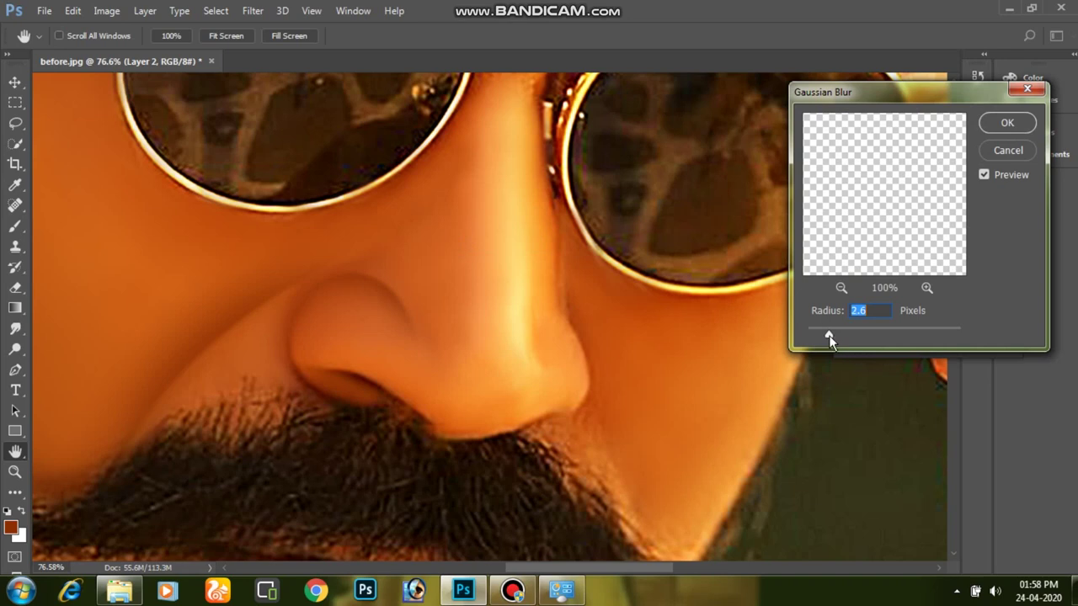
{"action": "key", "text": "Return"}
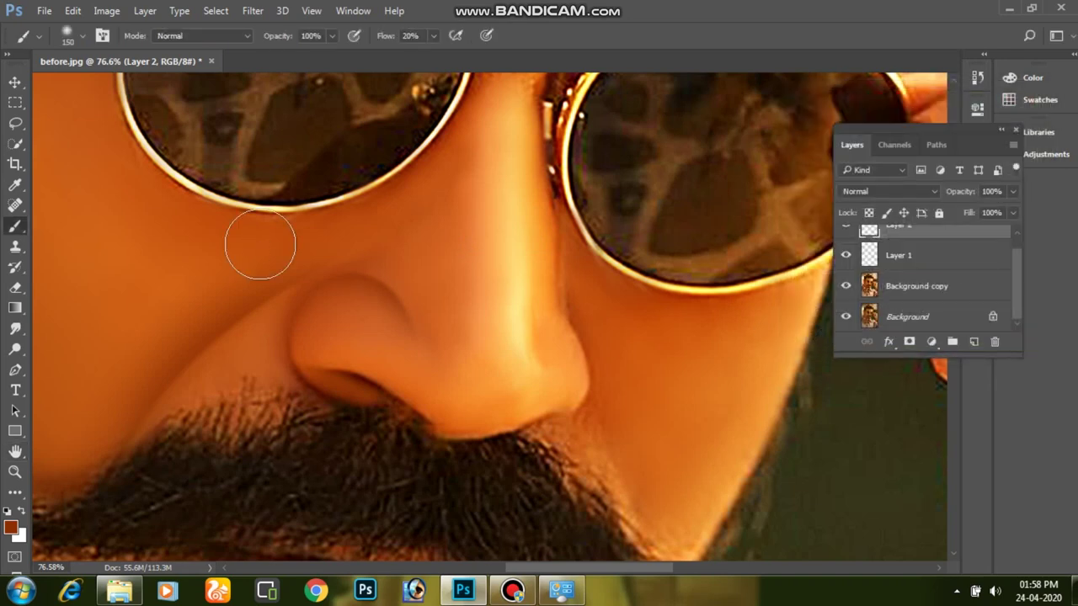
Zoom out to compare against the Background copy alone, then make all layers visible again
{"action": "key", "text": "ctrl+minus"}
{"action": "key", "text": "ctrl+minus"}
{"action": "key", "text": "ctrl+minus"}
{"action": "key", "text": "ctrl+minus"}
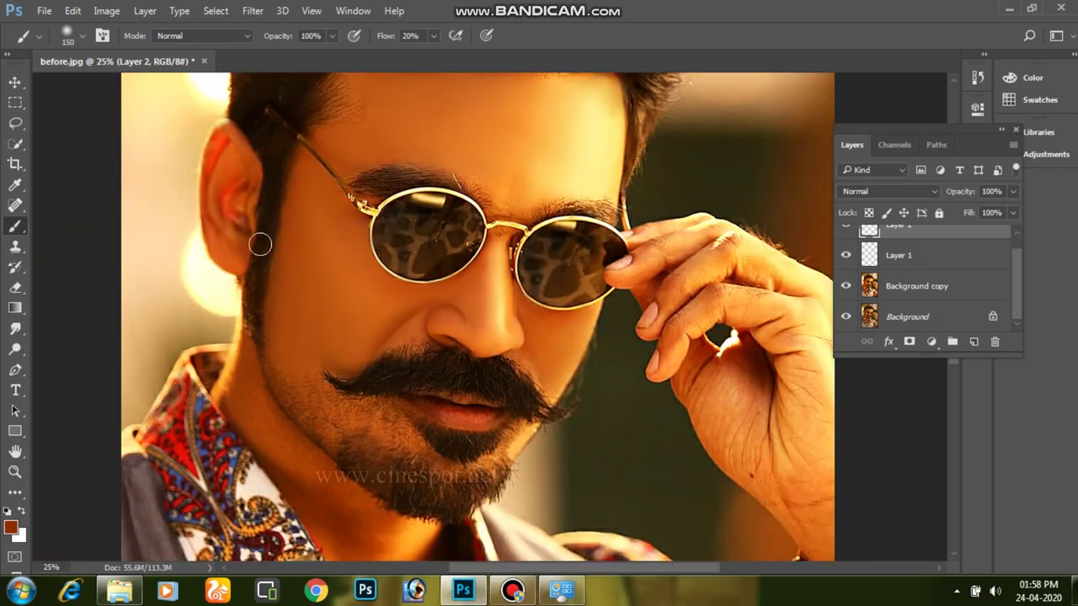
{"action": "left_click", "coordinate": [846, 286], "text": "alt"}
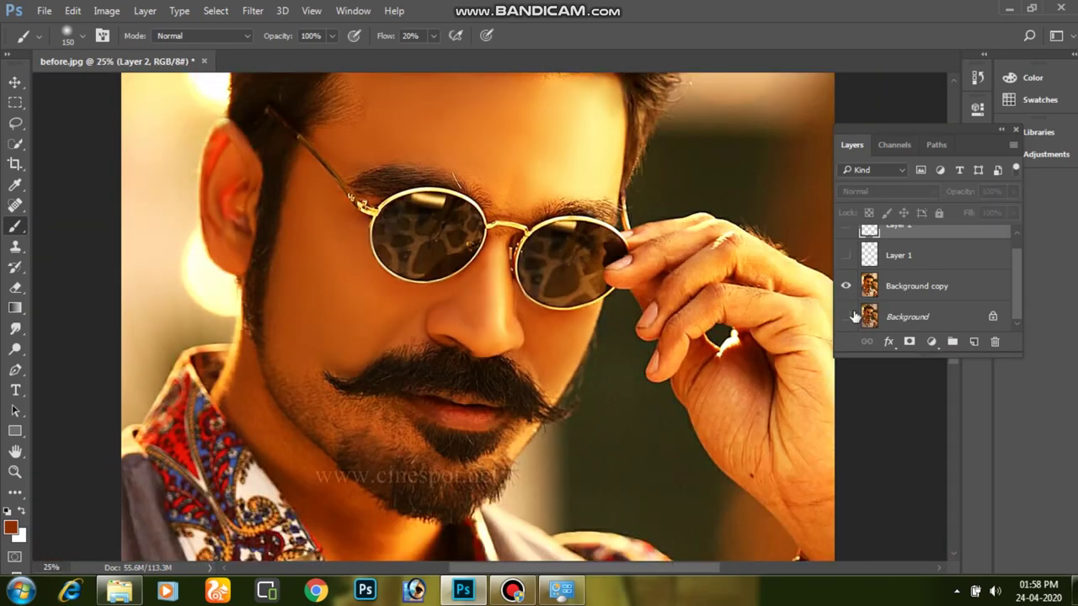
{"action": "left_click", "coordinate": [846, 318], "text": "alt"}
{"action": "left_click", "coordinate": [847, 318], "text": "alt"}
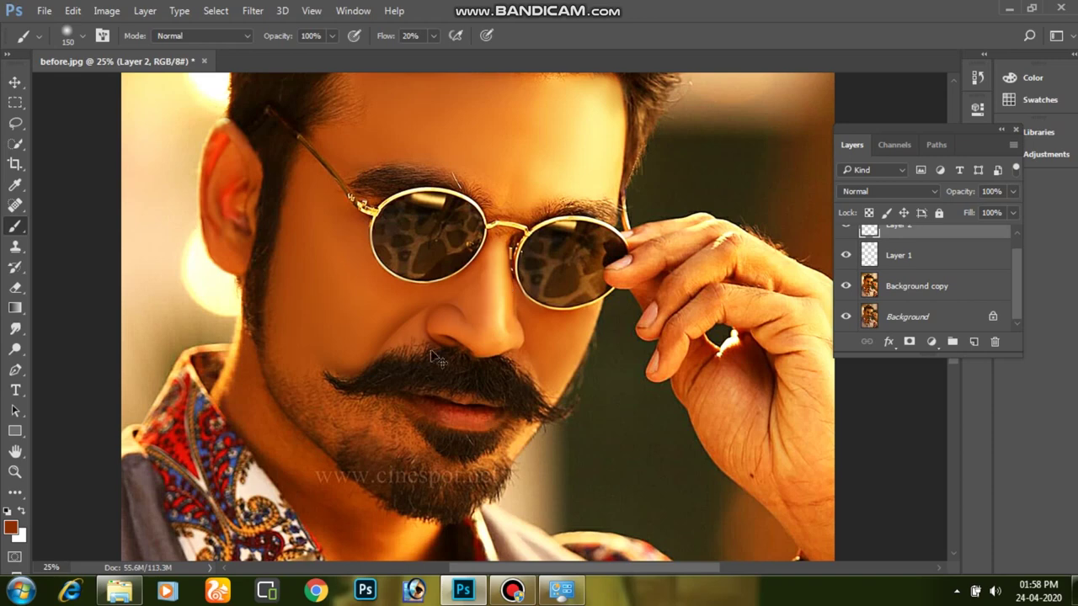
{"action": "scroll", "coordinate": [461, 354], "scroll_direction": "up", "scroll_amount": 2}
{"action": "scroll", "coordinate": [424, 320], "scroll_direction": "up", "scroll_amount": 2}
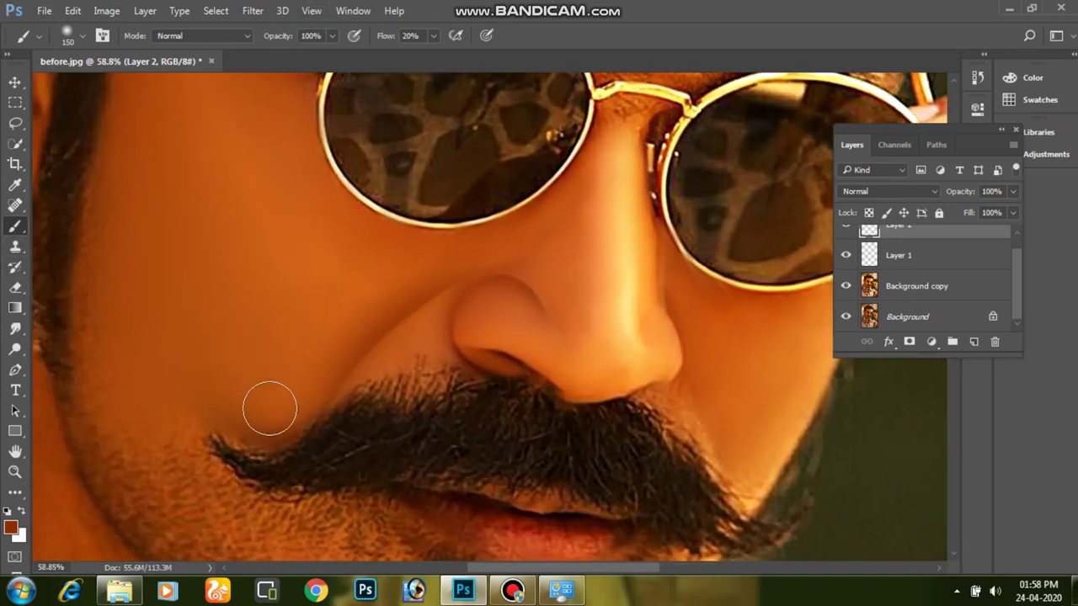
{"action": "scroll", "coordinate": [965, 266], "scroll_direction": "up", "scroll_amount": 1}
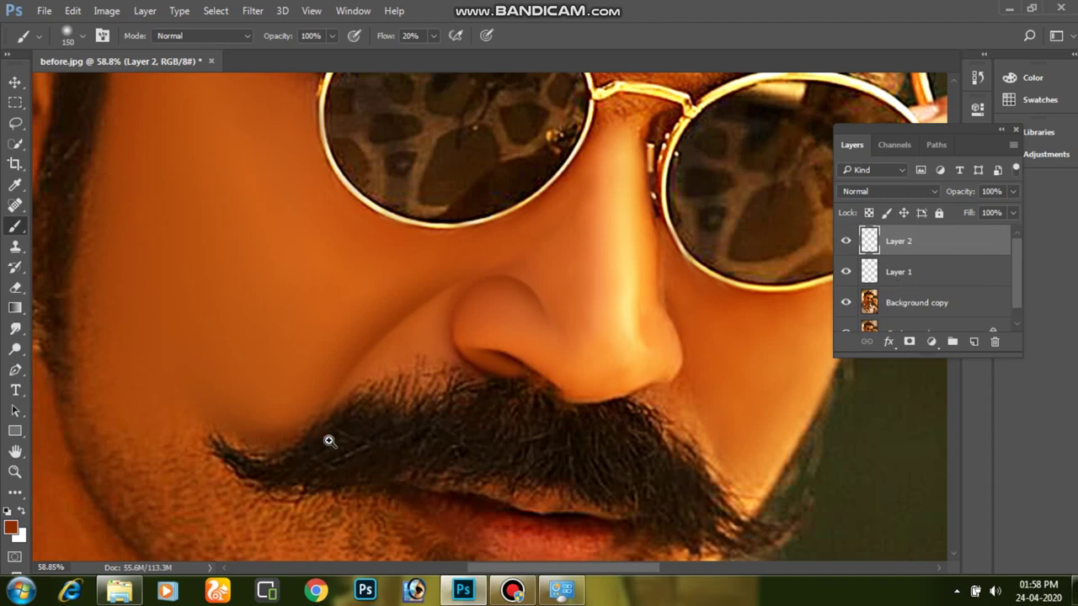
Trace the cheek right of the nose, from glasses to mustache, with the Pen and make it a selection
{"action": "scroll", "coordinate": [319, 429], "scroll_direction": "up", "scroll_amount": 2}
{"action": "mouse_move", "coordinate": [642, 388]}
{"action": "left_mouse_down"}
{"action": "mouse_move", "coordinate": [529, 291]}
{"action": "mouse_move", "coordinate": [532, 302]}
{"action": "left_mouse_up"}
{"action": "scroll", "coordinate": [927, 287], "scroll_direction": "down", "scroll_amount": 1}
{"action": "key", "text": "p"}
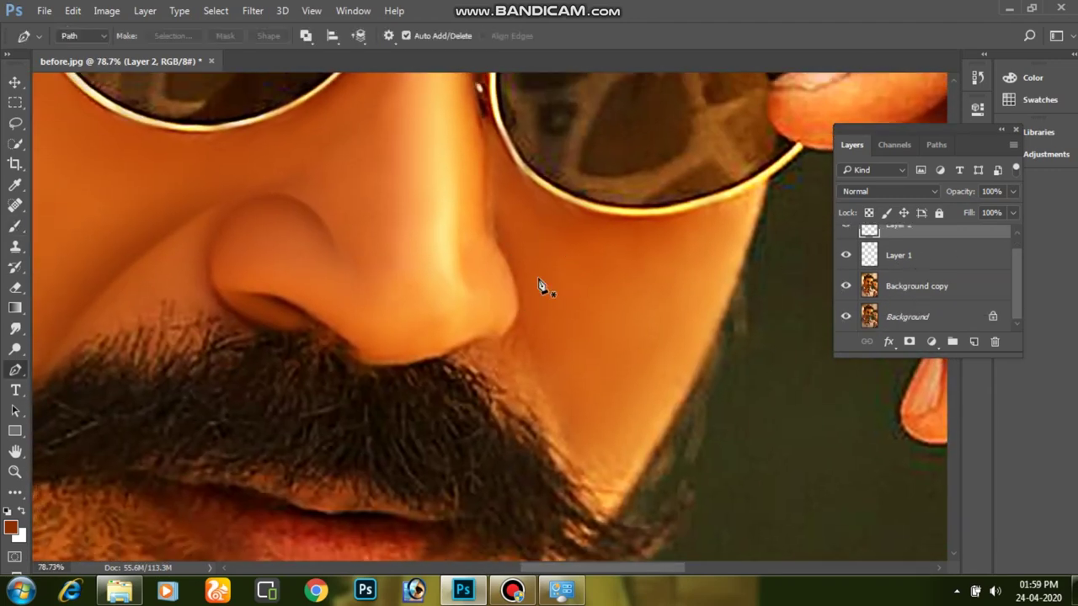
{"action": "left_click", "coordinate": [516, 322]}
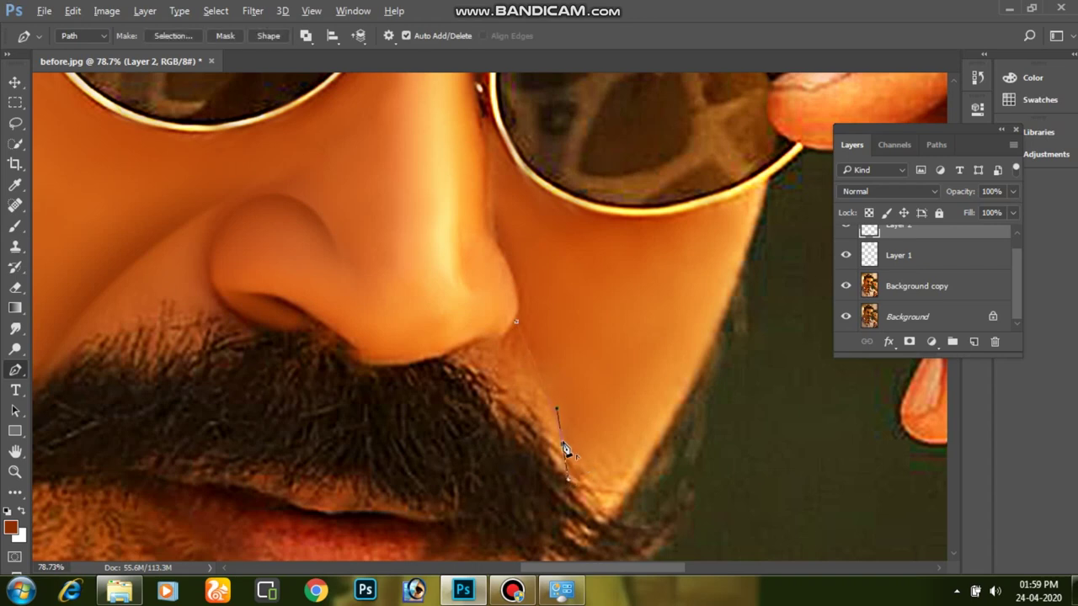
{"action": "left_click_drag", "start_coordinate": [602, 501], "coordinate": [607, 515]}
{"action": "left_click", "coordinate": [703, 267]}
{"action": "left_click", "coordinate": [688, 234]}
{"action": "left_click_drag", "start_coordinate": [604, 219], "coordinate": [617, 219]}
{"action": "left_click", "coordinate": [495, 243]}
{"action": "key", "text": "ctrl+Return"}
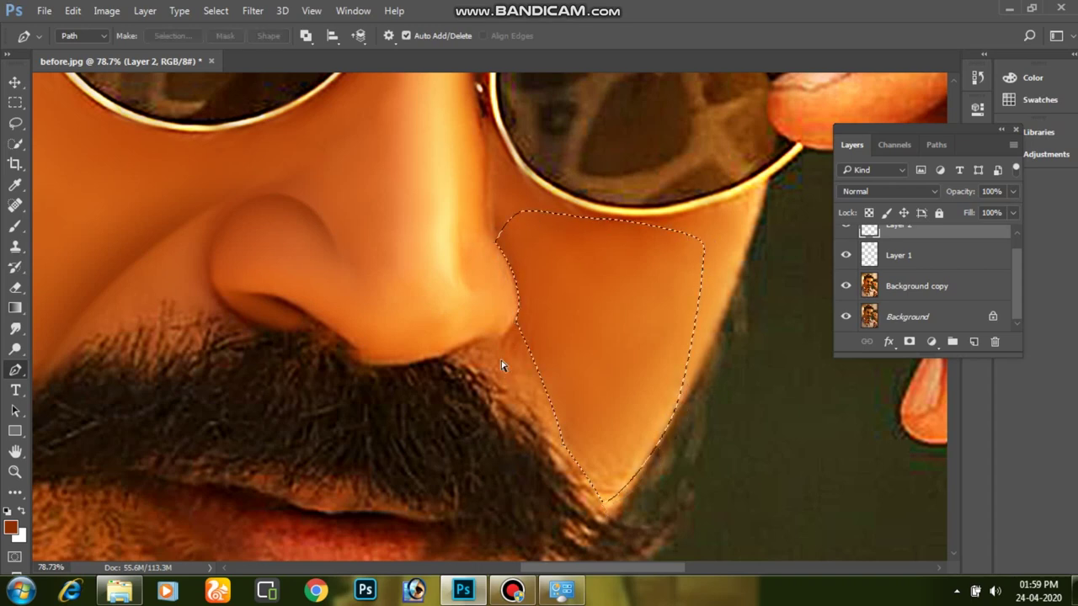
Return to the Brush and add a new empty Layer 3 above Layer 2
{"action": "key", "text": "b"}
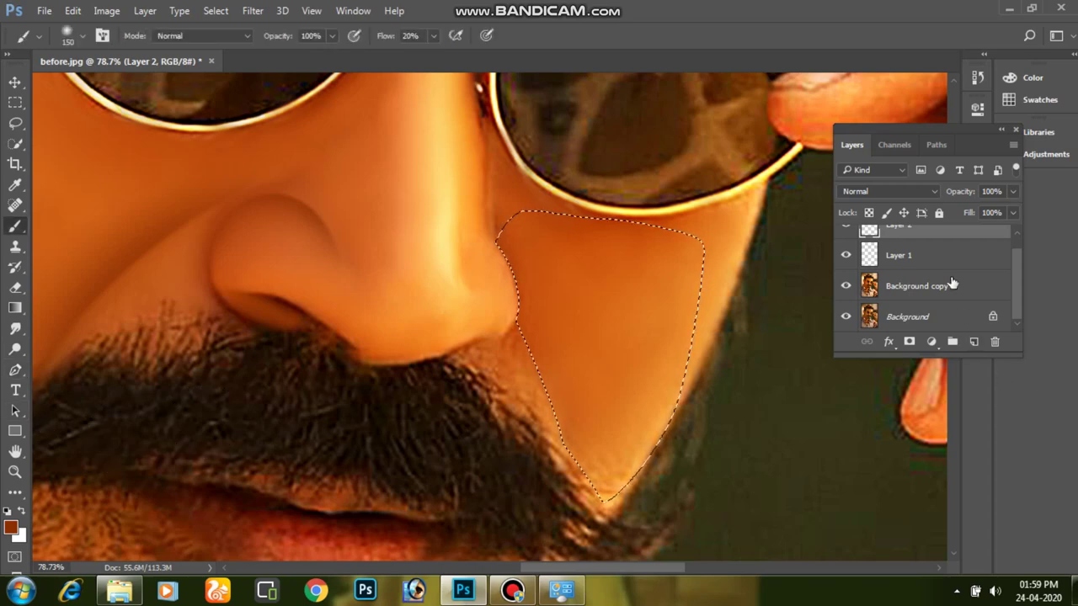
{"action": "scroll", "coordinate": [975, 308], "scroll_direction": "up", "scroll_amount": 1}
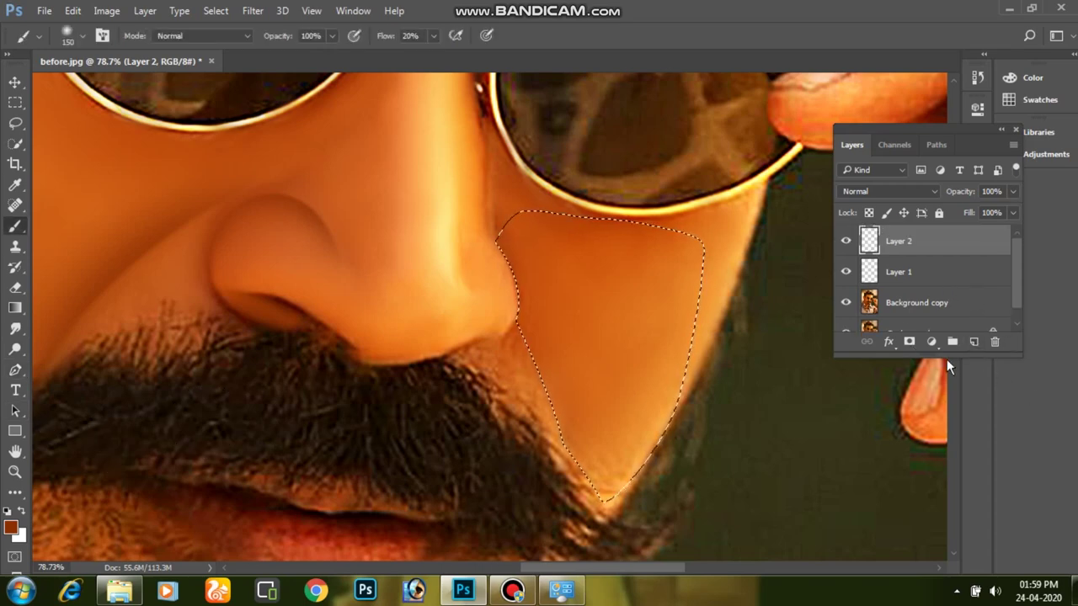
{"action": "left_click", "coordinate": [512, 591]}
{"action": "left_click", "coordinate": [342, 125]}
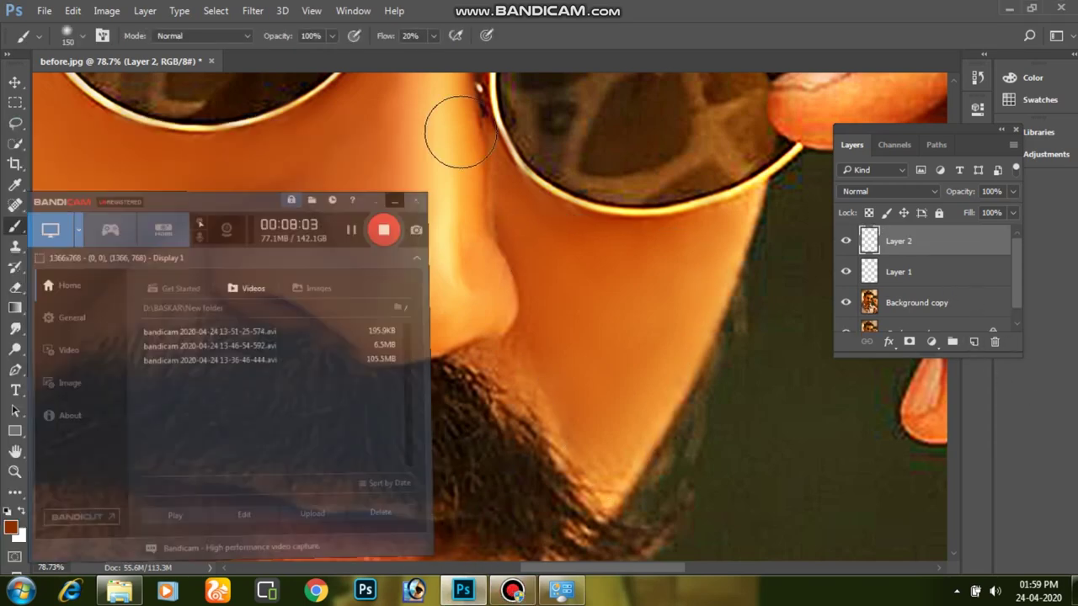
{"action": "left_click", "coordinate": [973, 341]}
Airbrush darker shading into the selected cheek at size 200, deselect, and reapply Gaussian Blur
{"action": "key", "text": "bracketright"}
{"action": "key", "text": "bracketright"}
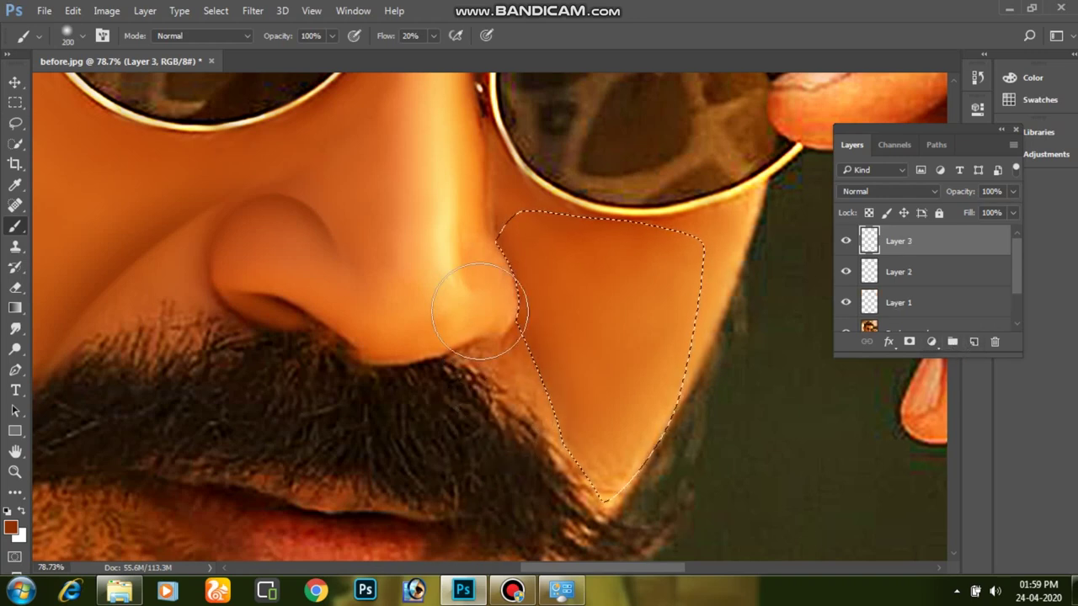
{"action": "left_click_drag", "start_coordinate": [503, 384], "coordinate": [684, 523]}
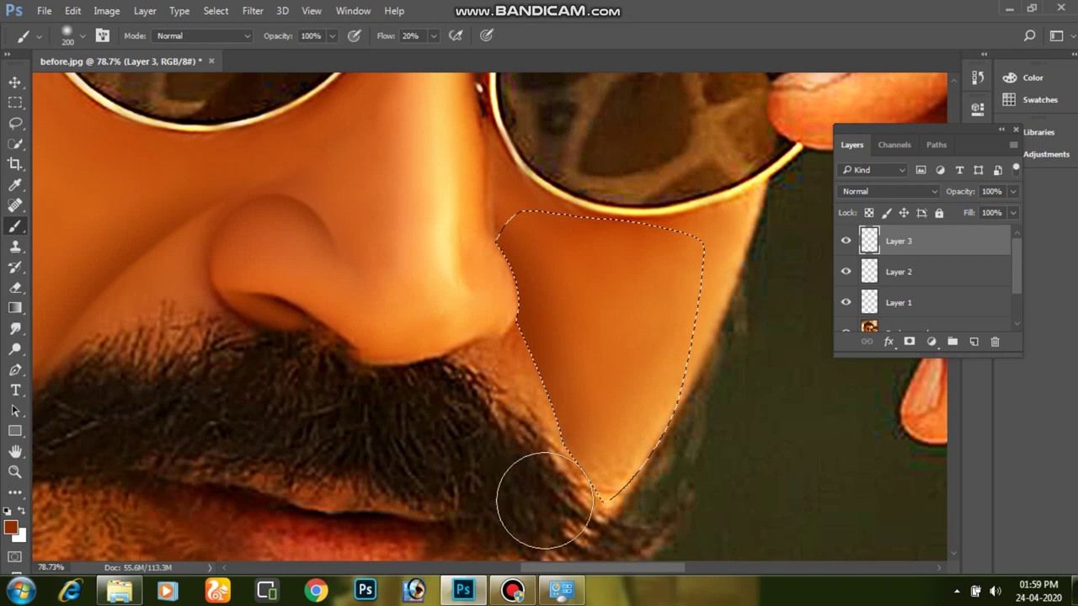
{"action": "key", "text": "ctrl+d"}
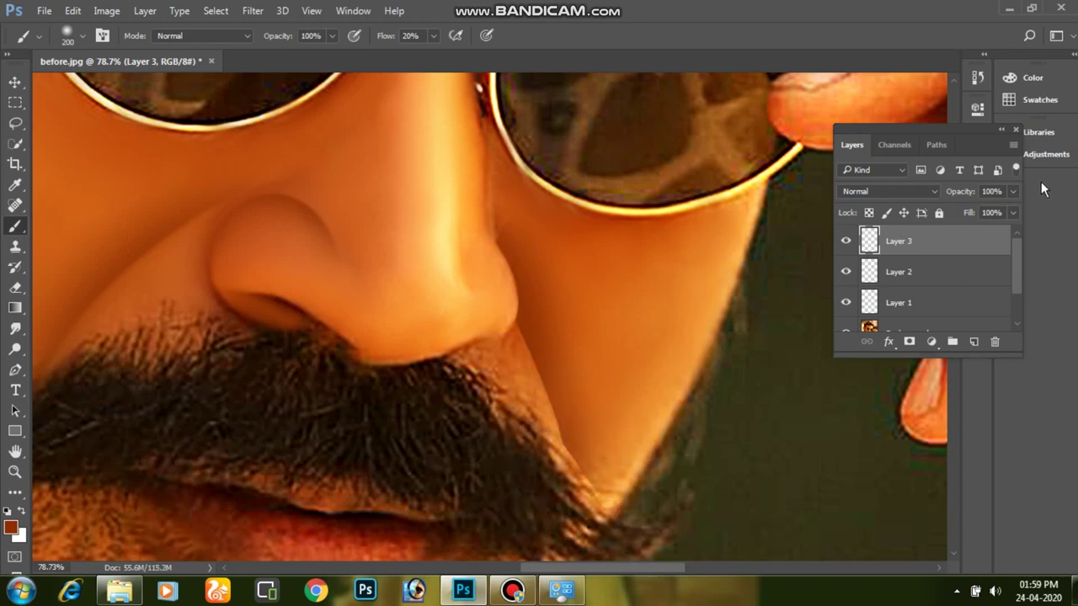
{"action": "left_click", "coordinate": [253, 10]}
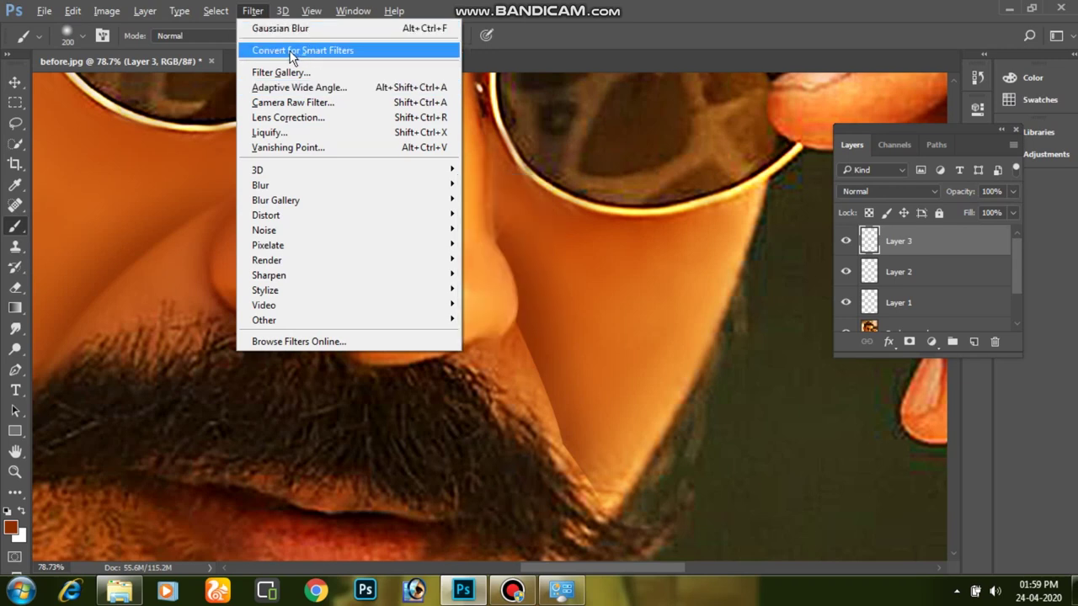
{"action": "left_click", "coordinate": [312, 29]}
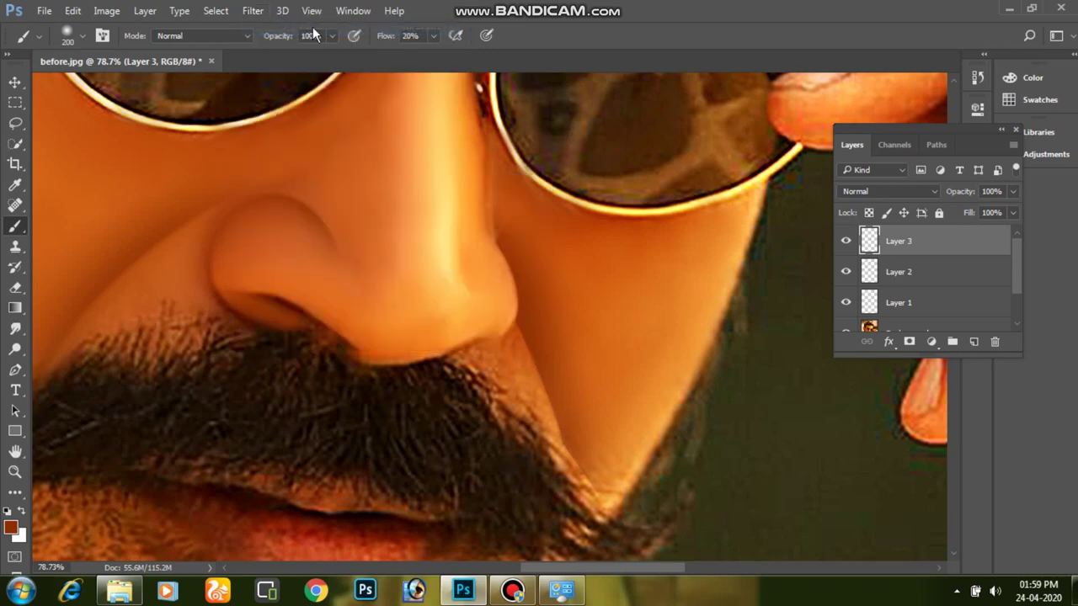
{"action": "scroll", "coordinate": [505, 307], "scroll_direction": "up", "scroll_amount": 1}
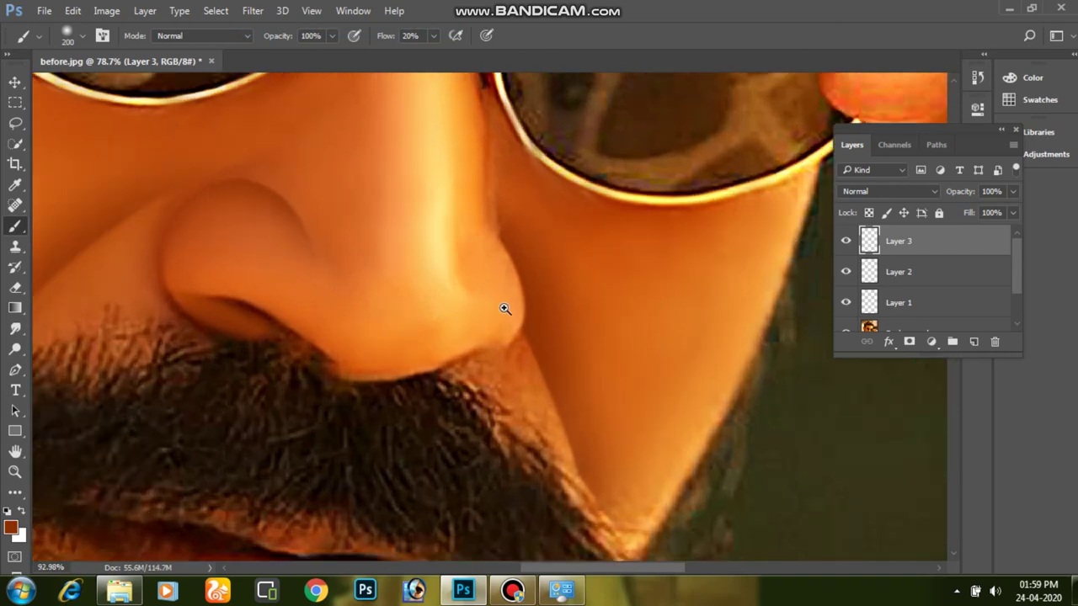
Outline the nose tip and its right side with the Pen, set white as foreground, and make it a selection
{"action": "key", "text": "p"}
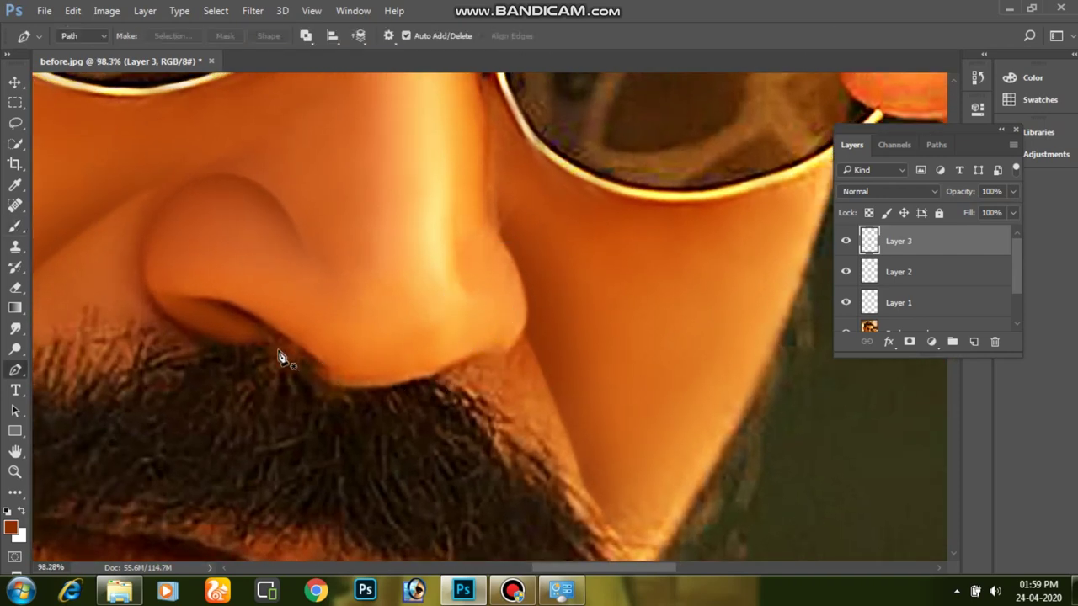
{"action": "left_click", "coordinate": [403, 384]}
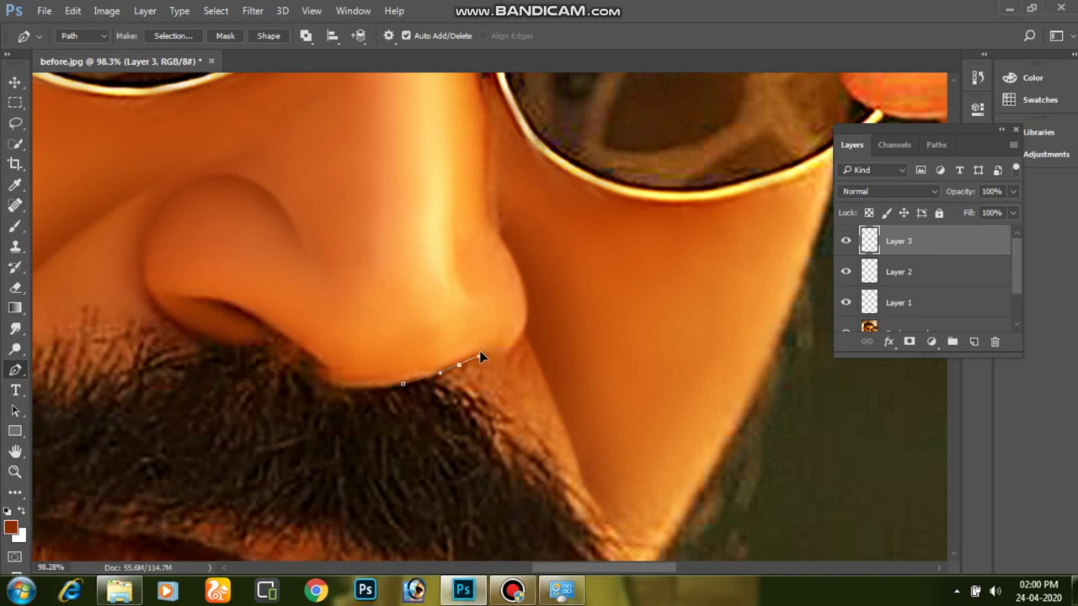
{"action": "left_click_drag", "start_coordinate": [495, 232], "coordinate": [454, 190]}
{"action": "key", "text": "x"}
{"action": "key", "text": "x"}
{"action": "key", "text": "x"}
{"action": "left_click_drag", "start_coordinate": [462, 279], "coordinate": [470, 341]}
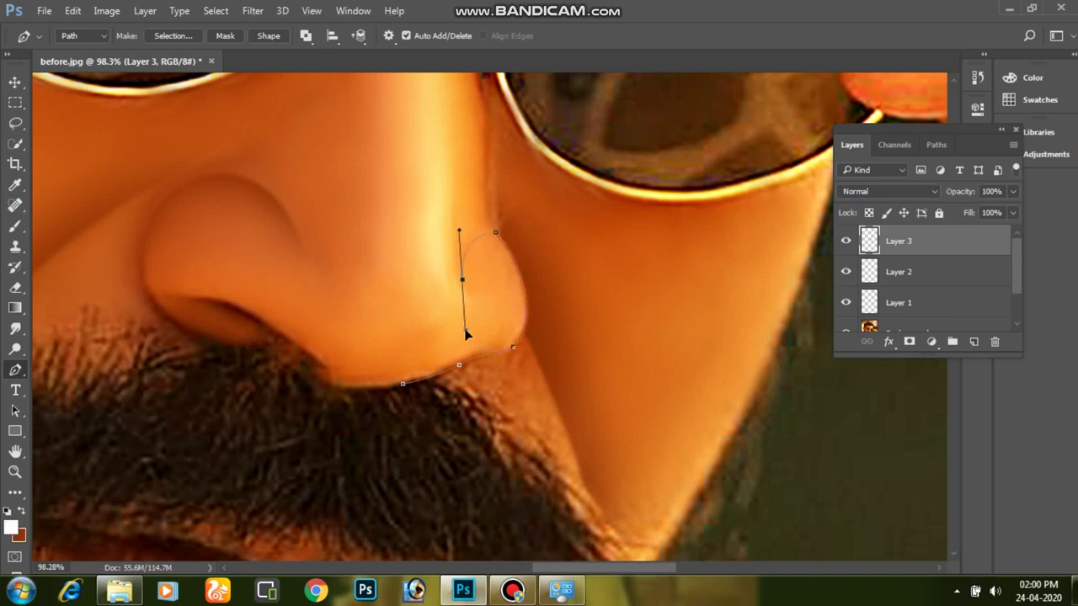
{"action": "left_click", "coordinate": [462, 279], "text": "alt"}
{"action": "left_click_drag", "start_coordinate": [391, 326], "coordinate": [371, 347]}
{"action": "left_click_drag", "start_coordinate": [403, 384], "coordinate": [460, 367]}
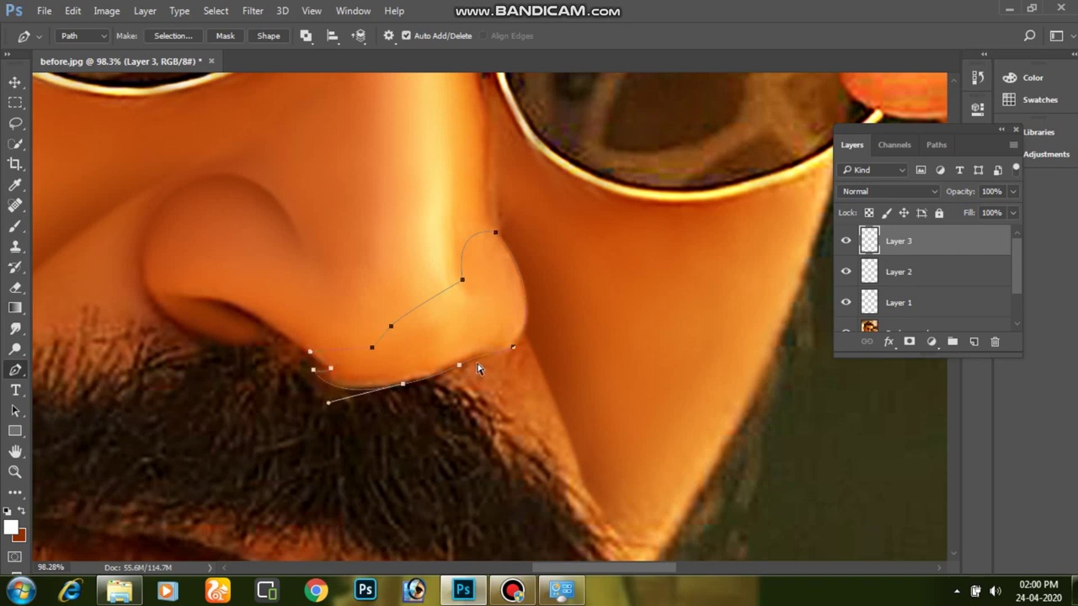
{"action": "key", "text": "ctrl+Return"}
Paint a white highlight on the nose's right side with a 125 brush on new Layer 4
{"action": "key", "text": "b"}
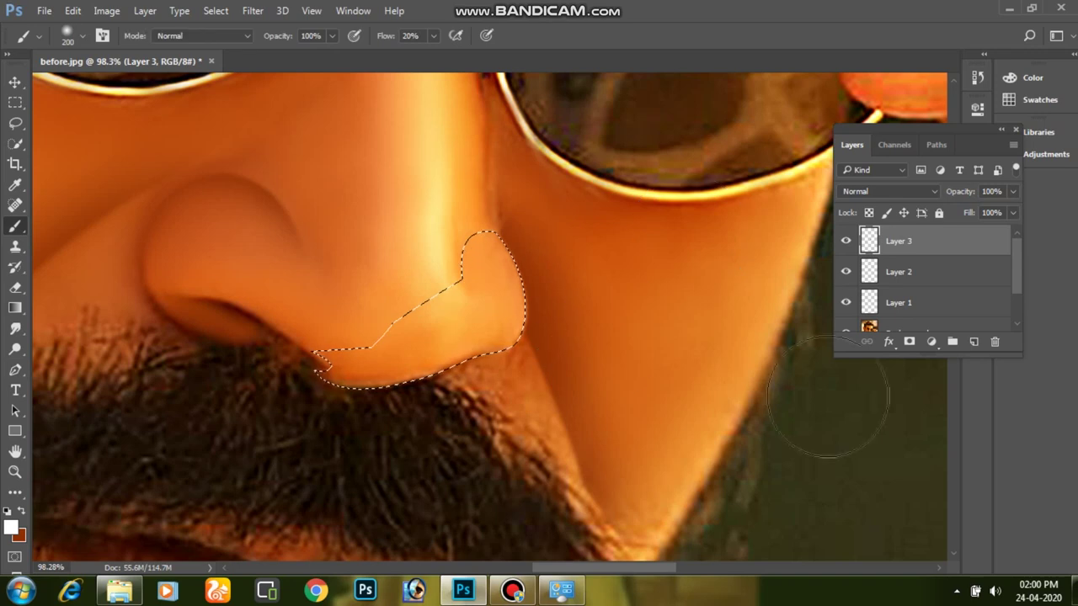
{"action": "left_click", "coordinate": [974, 341]}
{"action": "key", "text": "bracketleft"}
{"action": "key", "text": "bracketleft"}
{"action": "key", "text": "bracketleft"}
{"action": "left_click_drag", "start_coordinate": [537, 274], "coordinate": [530, 240]}
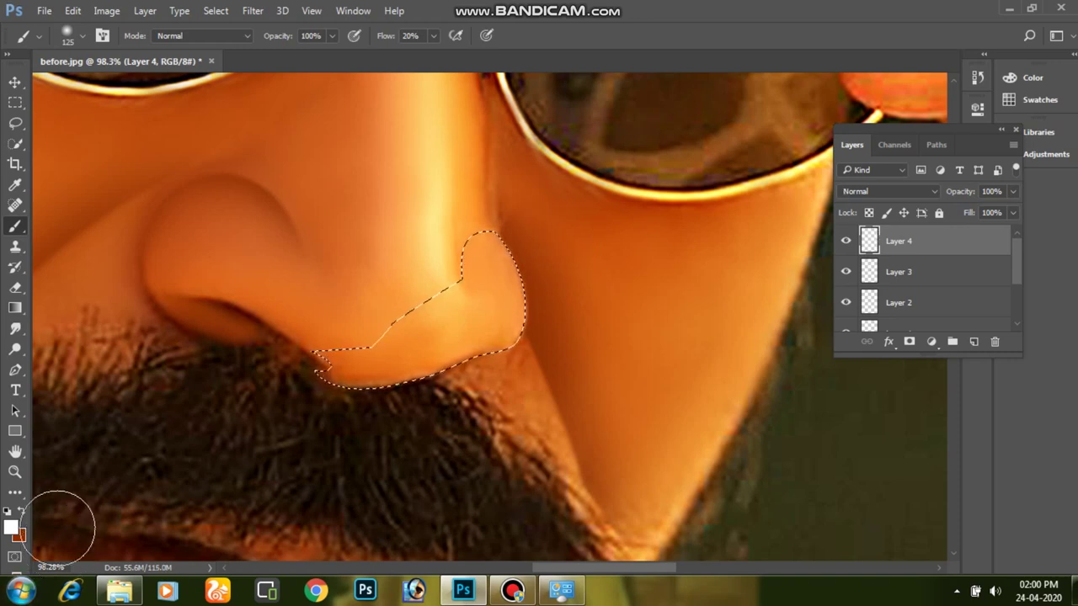
Darken the nose tip's right edge with reddish-brown paint on Layer 4, then clear the selection
{"action": "left_click", "coordinate": [21, 511]}
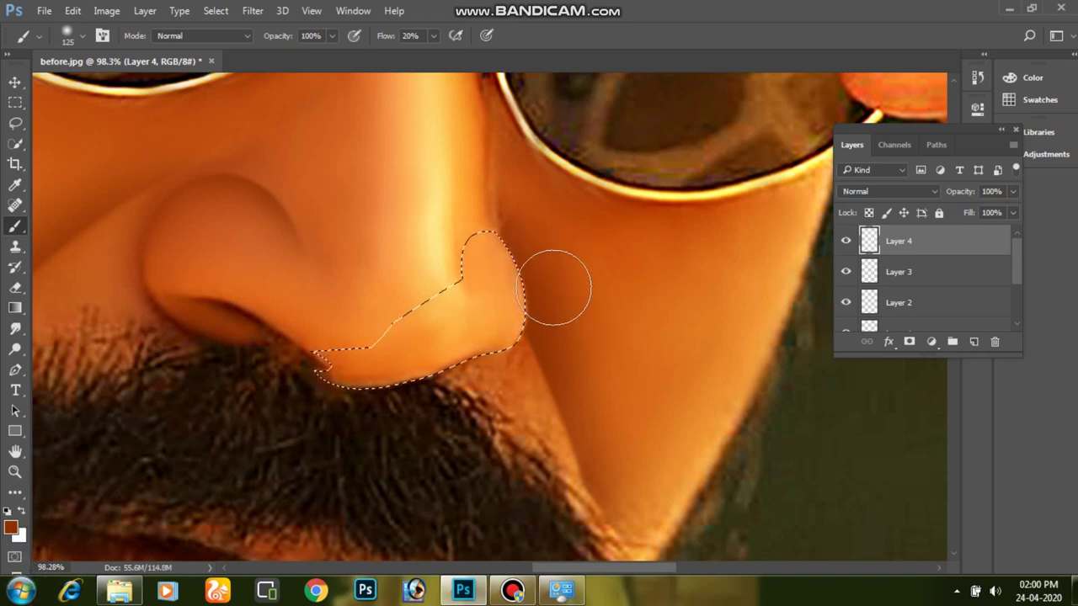
{"action": "left_click_drag", "start_coordinate": [530, 241], "coordinate": [554, 241]}
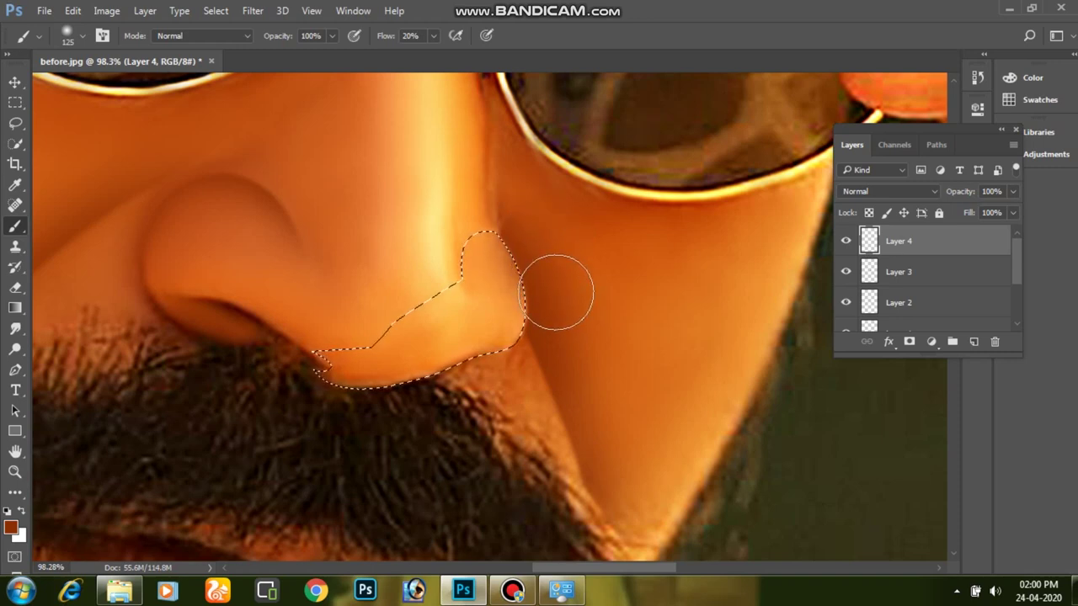
{"action": "left_click_drag", "start_coordinate": [453, 246], "coordinate": [397, 289]}
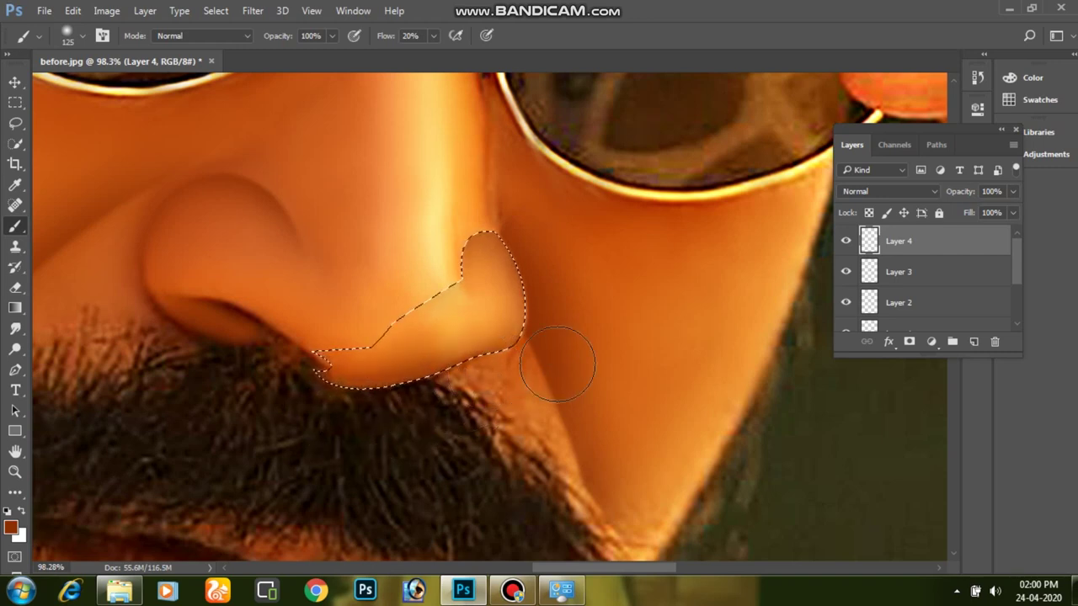
{"action": "key", "text": "ctrl+d"}
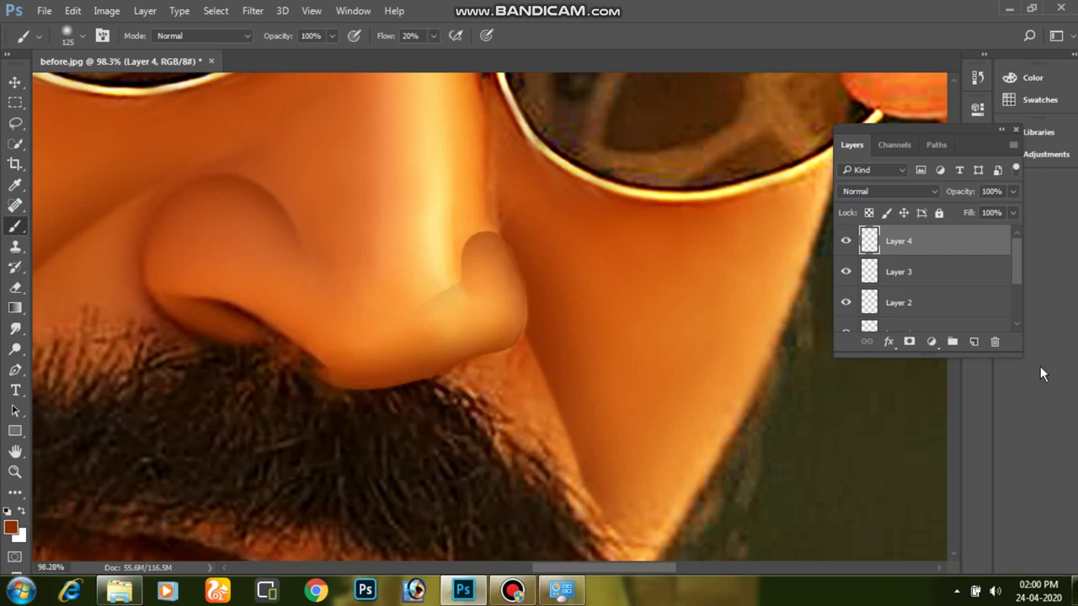
{"action": "left_click", "coordinate": [252, 11]}
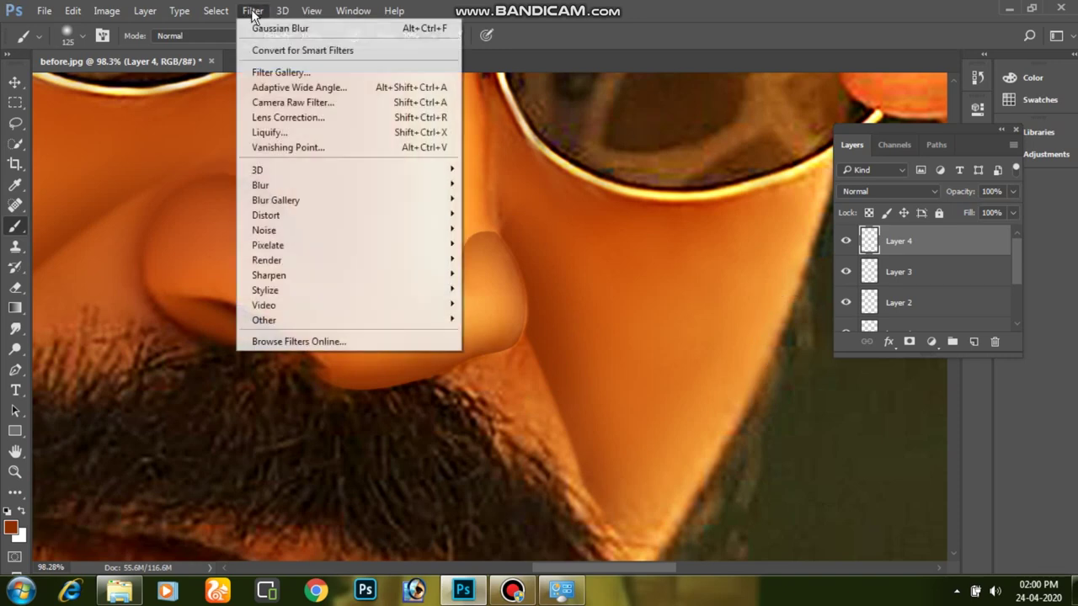
Blur Layer 4's nose-tip paint with a 4.0-pixel Gaussian Blur
{"action": "mouse_move", "coordinate": [260, 185]}
{"action": "left_click", "coordinate": [485, 243]}
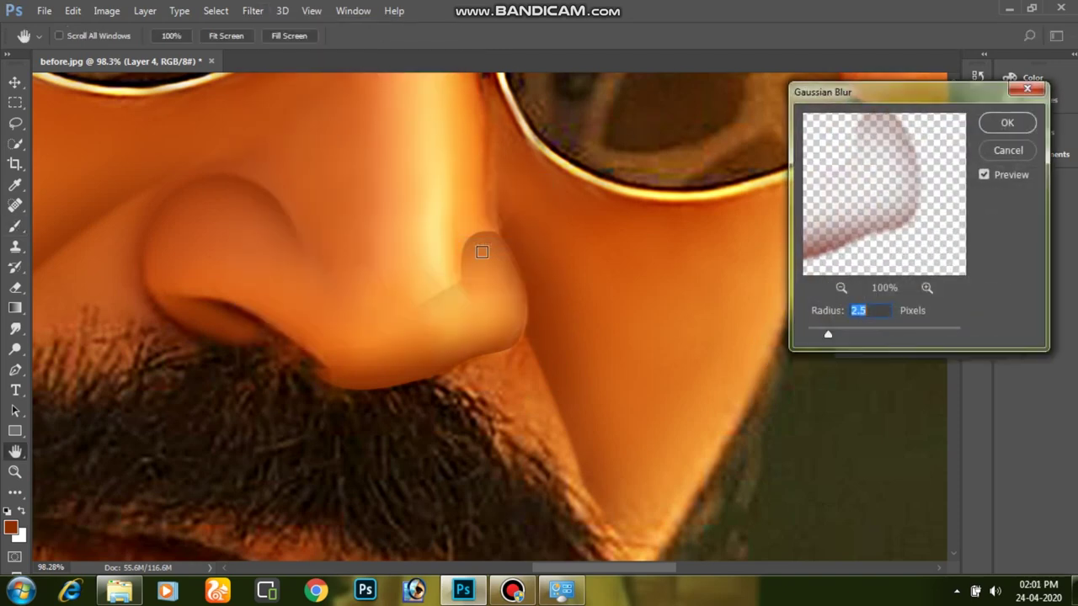
{"action": "left_click", "coordinate": [840, 335]}
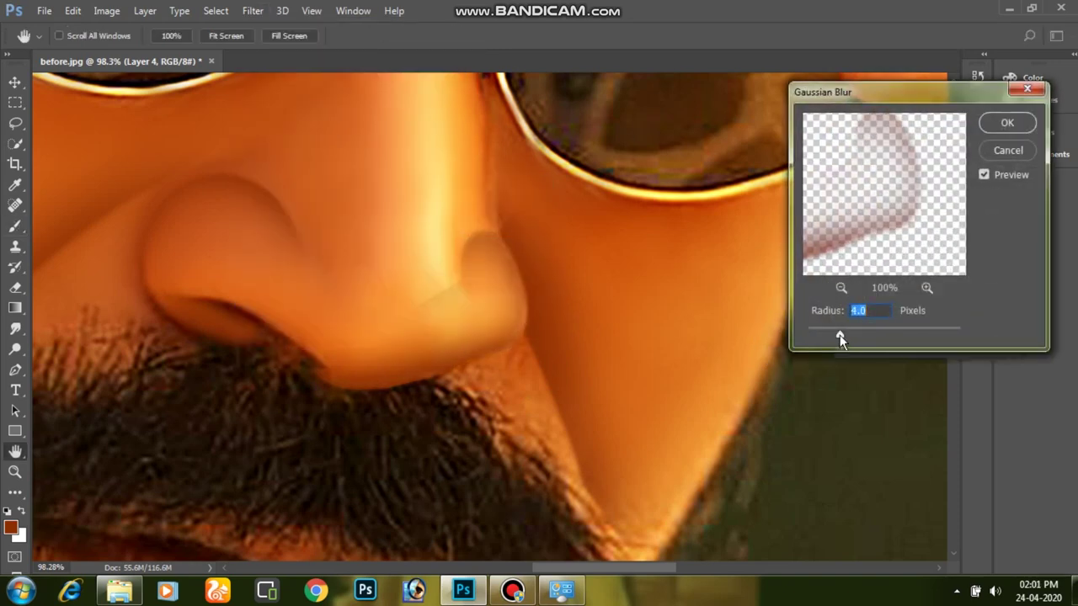
{"action": "key", "text": "Return"}
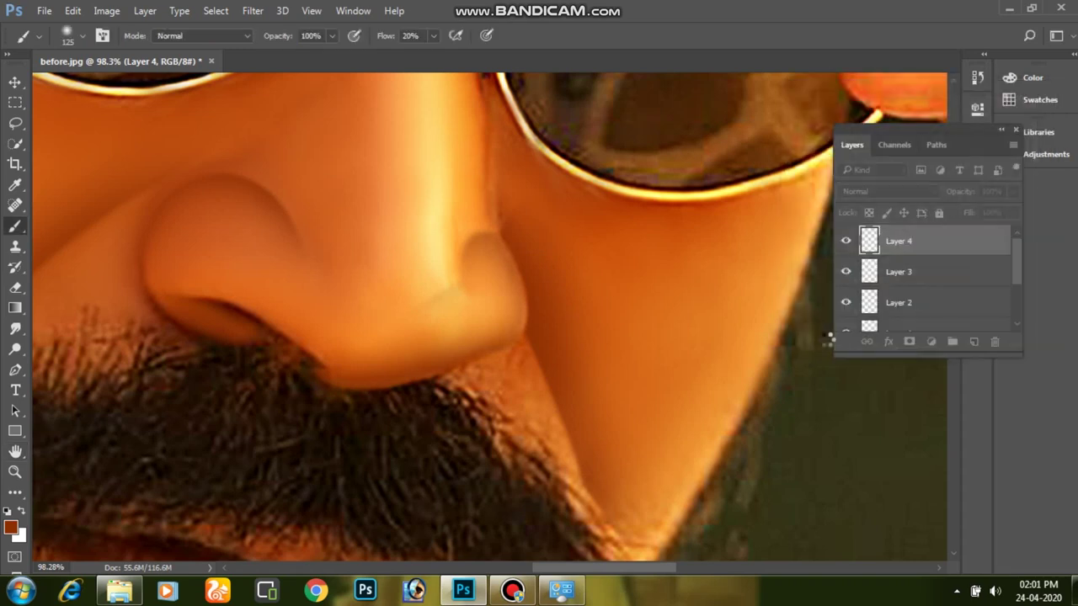
Set up the Eraser at size 150 and zoom out toward the whole face
{"action": "left_click", "coordinate": [16, 288]}
{"action": "key", "text": "bracketleft"}
{"action": "key", "text": "bracketleft"}
{"action": "key", "text": "bracketleft"}
{"action": "key", "text": "bracketright"}
{"action": "key", "text": "bracketright"}
{"action": "key", "text": "bracketright"}
{"action": "key", "text": "bracketright"}
{"action": "key", "text": "bracketright"}
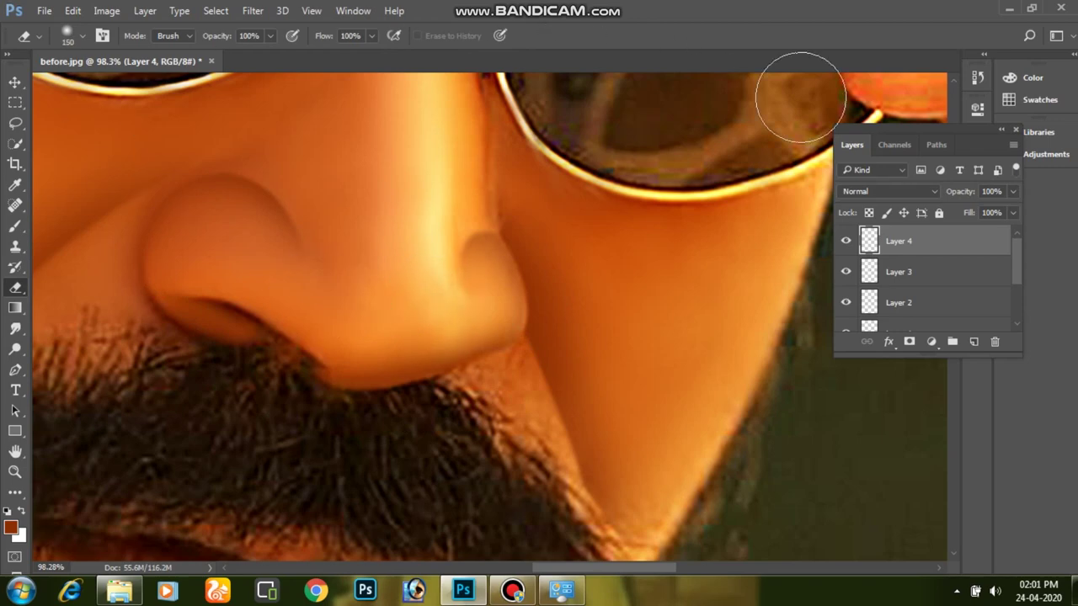
{"action": "key", "text": "ctrl+minus"}
{"action": "key", "text": "ctrl+minus"}
{"action": "key", "text": "ctrl+minus"}
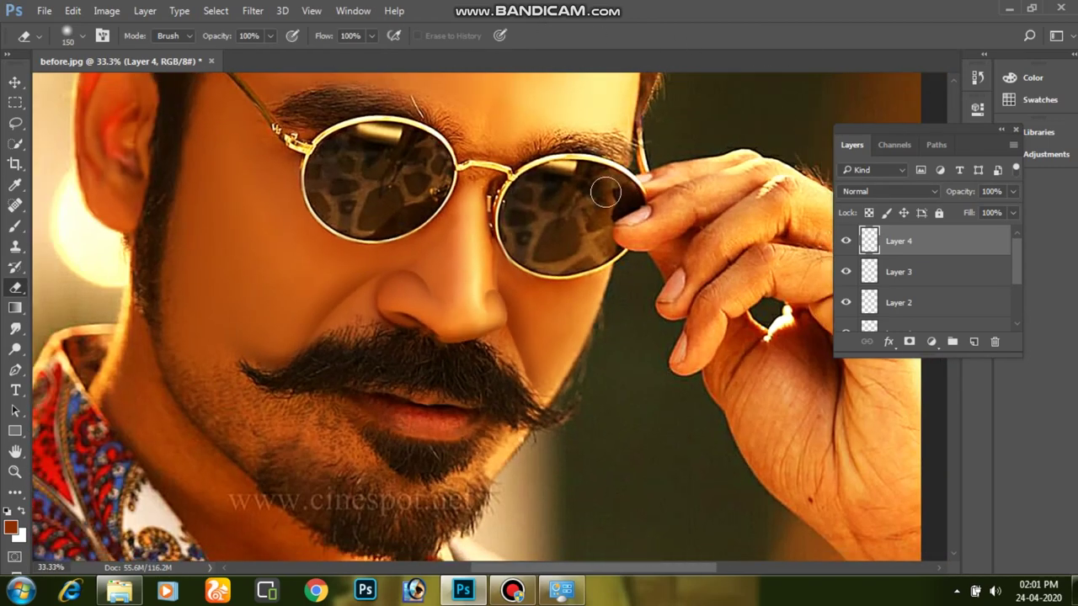
Enlarge the eraser to 300 and zoom to frame the whole face
{"action": "key", "text": "bracketright"}
{"action": "key", "text": "bracketright"}
{"action": "key", "text": "bracketright"}
{"action": "key", "text": "bracketright"}
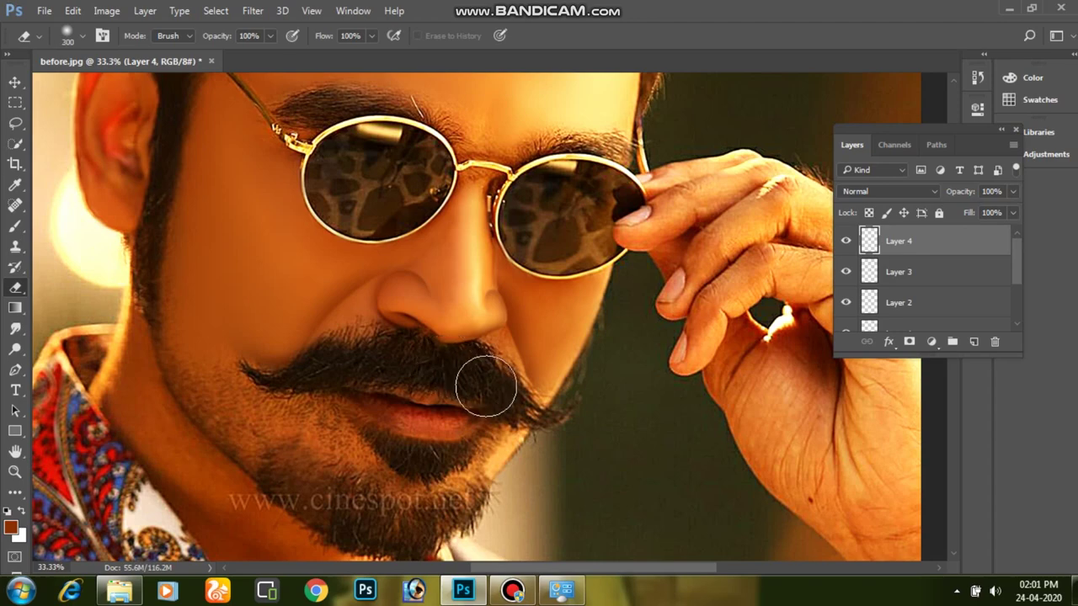
{"action": "key", "text": "z"}
{"action": "mouse_move", "coordinate": [589, 312]}
{"action": "left_mouse_down"}
{"action": "mouse_move", "coordinate": [374, 287]}
{"action": "mouse_move", "coordinate": [426, 362]}
{"action": "mouse_move", "coordinate": [279, 313]}
{"action": "mouse_move", "coordinate": [595, 320]}
{"action": "mouse_move", "coordinate": [503, 438]}
{"action": "mouse_move", "coordinate": [541, 498]}
{"action": "mouse_move", "coordinate": [553, 380]}
{"action": "mouse_move", "coordinate": [505, 354]}
{"action": "mouse_move", "coordinate": [524, 373]}
{"action": "mouse_move", "coordinate": [493, 345]}
{"action": "mouse_move", "coordinate": [502, 365]}
{"action": "left_mouse_up"}
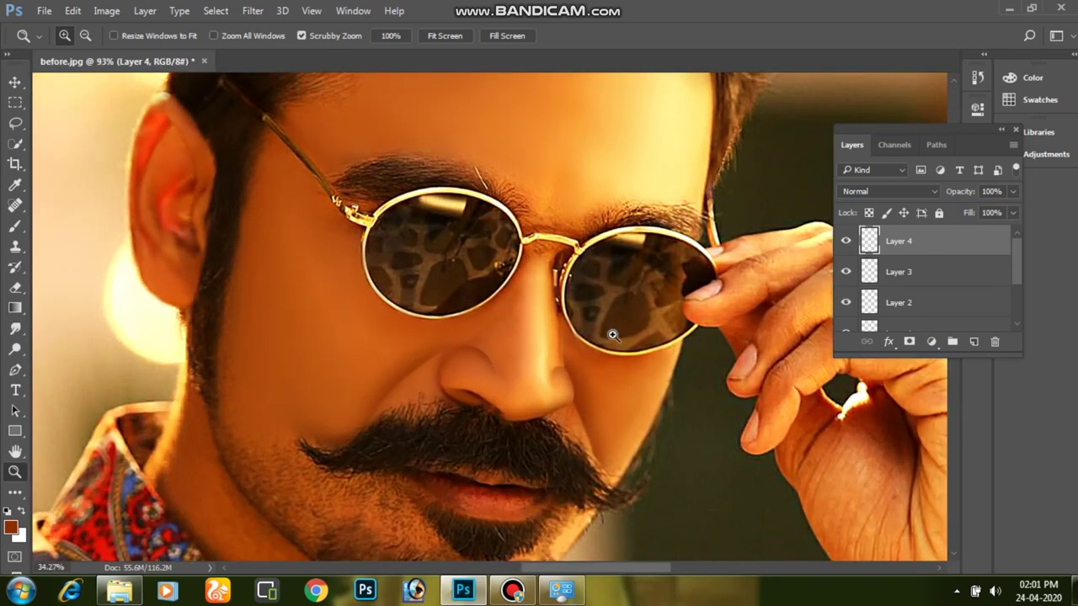
{"action": "scroll", "coordinate": [931, 304], "scroll_direction": "down", "scroll_amount": 1}
{"action": "scroll", "coordinate": [937, 302], "scroll_direction": "down", "scroll_amount": 1}
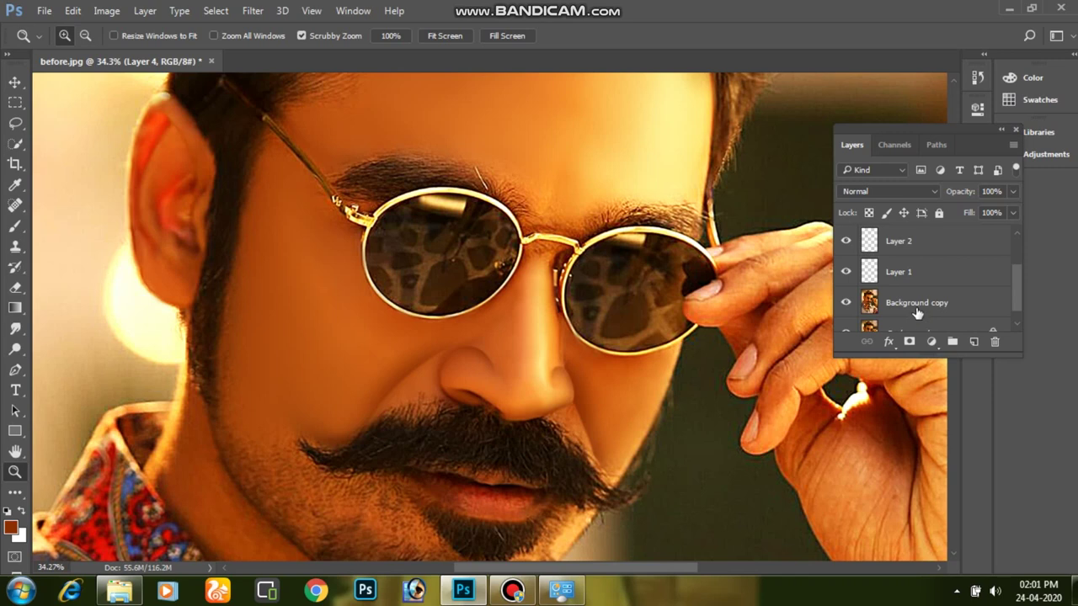
Make Background copy the working layer with the Move tool active
{"action": "left_click", "coordinate": [938, 303]}
{"action": "key", "text": "v"}
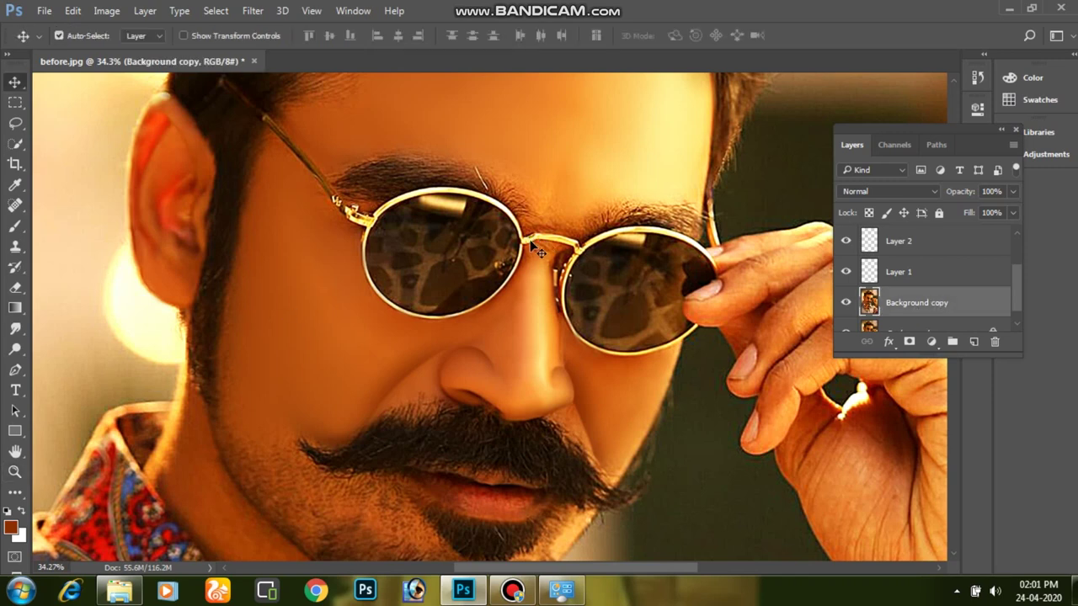
{"action": "right_click", "coordinate": [524, 142]}
{"action": "left_click", "coordinate": [563, 155]}
{"action": "left_click", "coordinate": [111, 15]}
{"action": "mouse_move", "coordinate": [130, 50]}
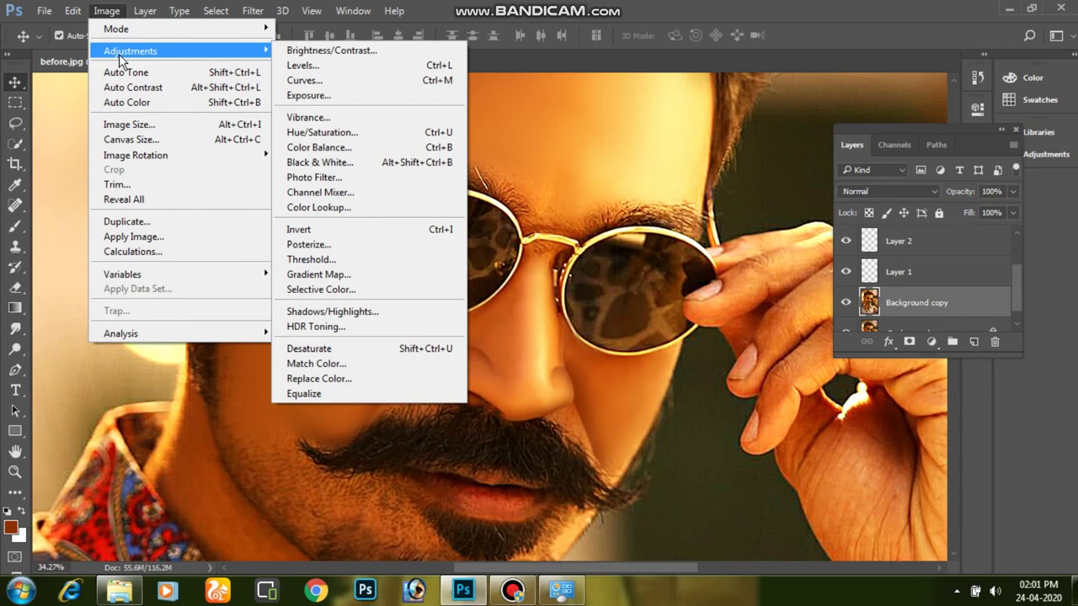
Try an Exposure adjustment by sampling white points on the nose and brow, then cancel it
{"action": "left_click", "coordinate": [304, 95]}
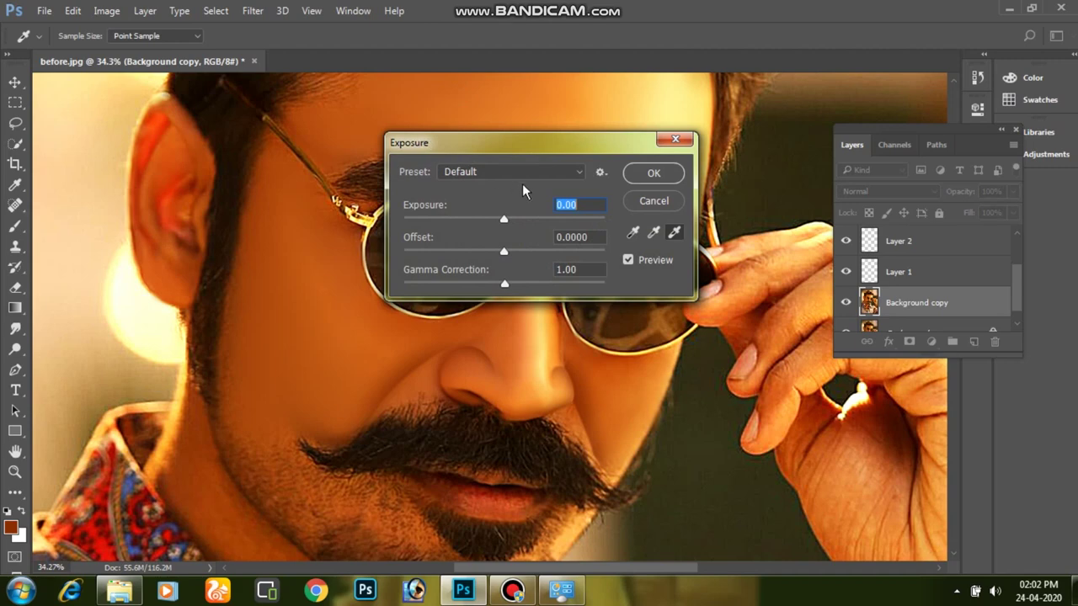
{"action": "left_click_drag", "start_coordinate": [522, 138], "coordinate": [135, 349]}
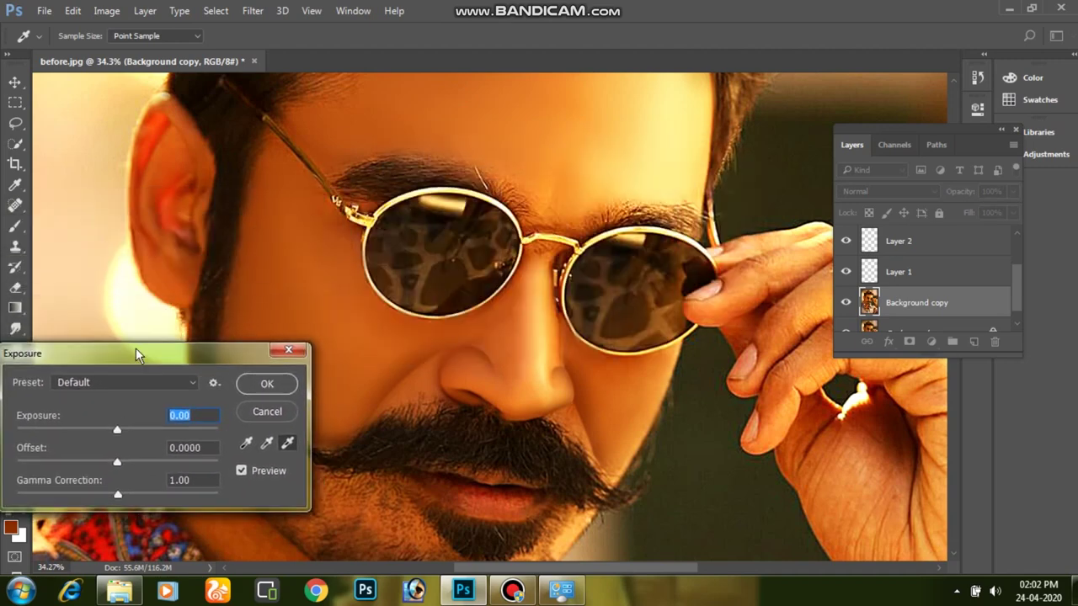
{"action": "left_click", "coordinate": [286, 444]}
{"action": "left_click", "coordinate": [537, 357]}
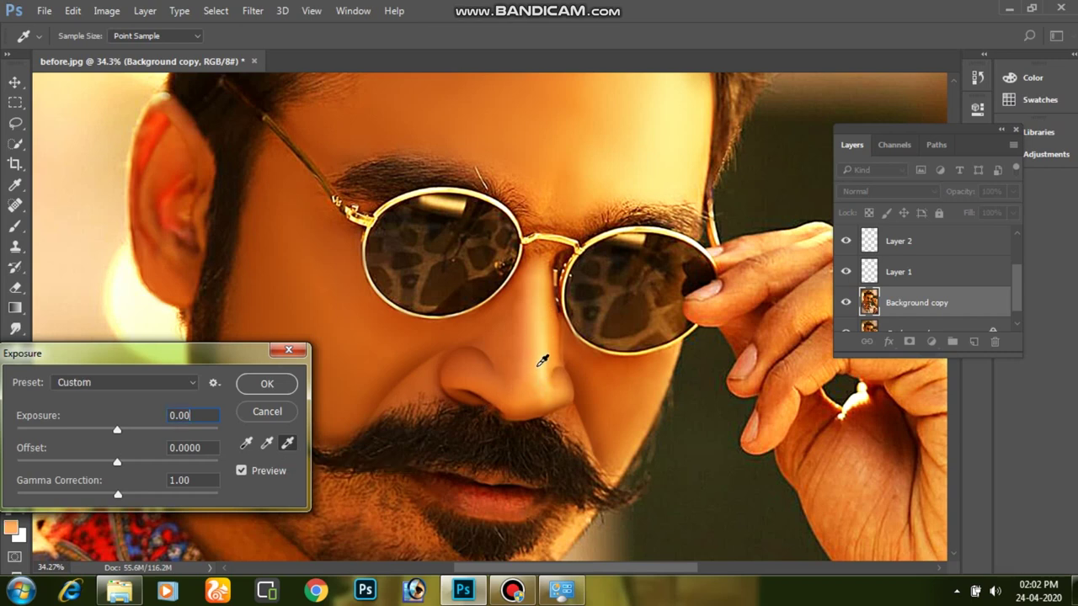
{"action": "left_click", "coordinate": [542, 395]}
{"action": "left_click", "coordinate": [560, 357]}
{"action": "left_click", "coordinate": [560, 224]}
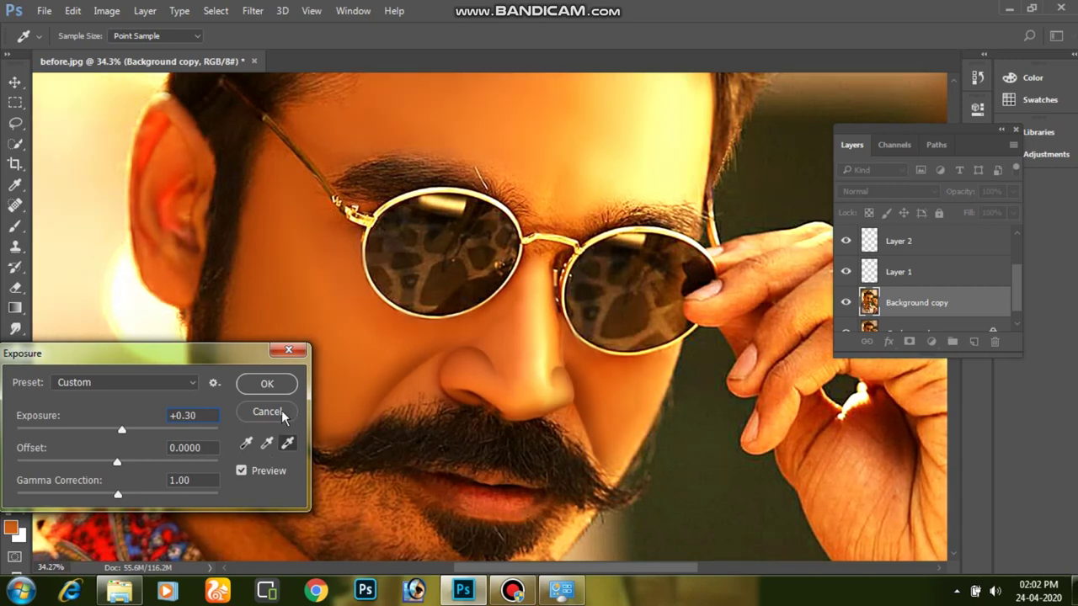
{"action": "left_click", "coordinate": [243, 471]}
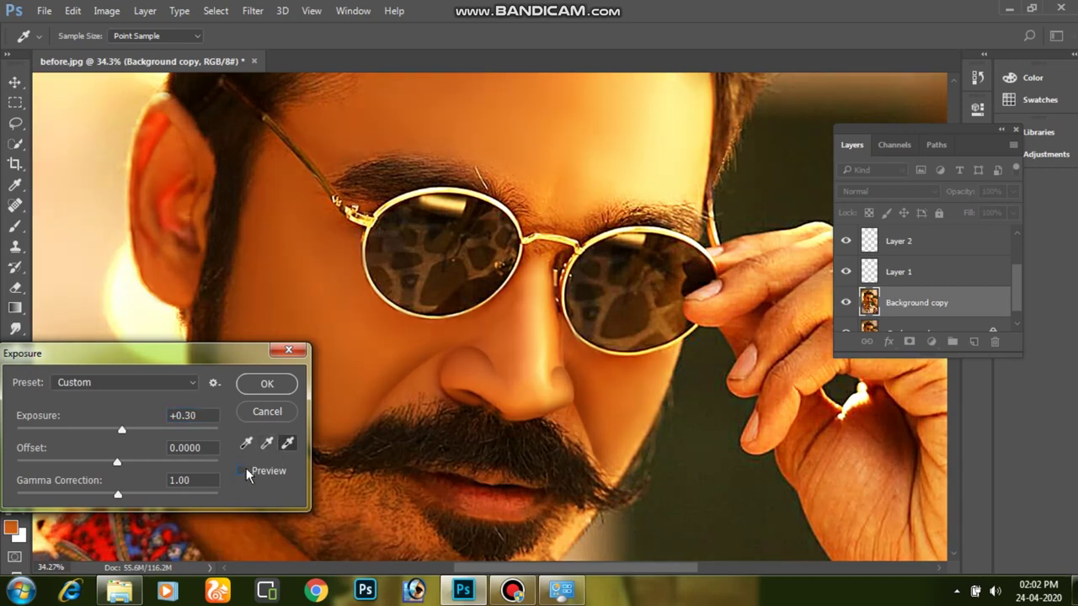
{"action": "left_click", "coordinate": [282, 411]}
Apply a +0.27 Exposure to Background copy after toggling the preview to compare
{"action": "key", "text": "alt+i"}
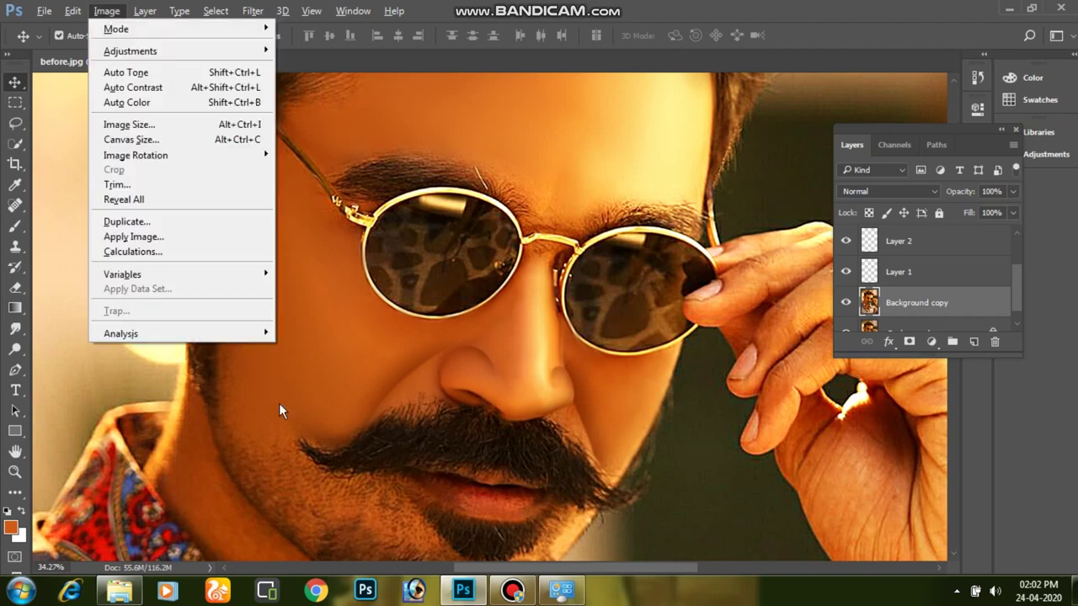
{"action": "key", "text": "Down"}
{"action": "key", "text": "Right"}
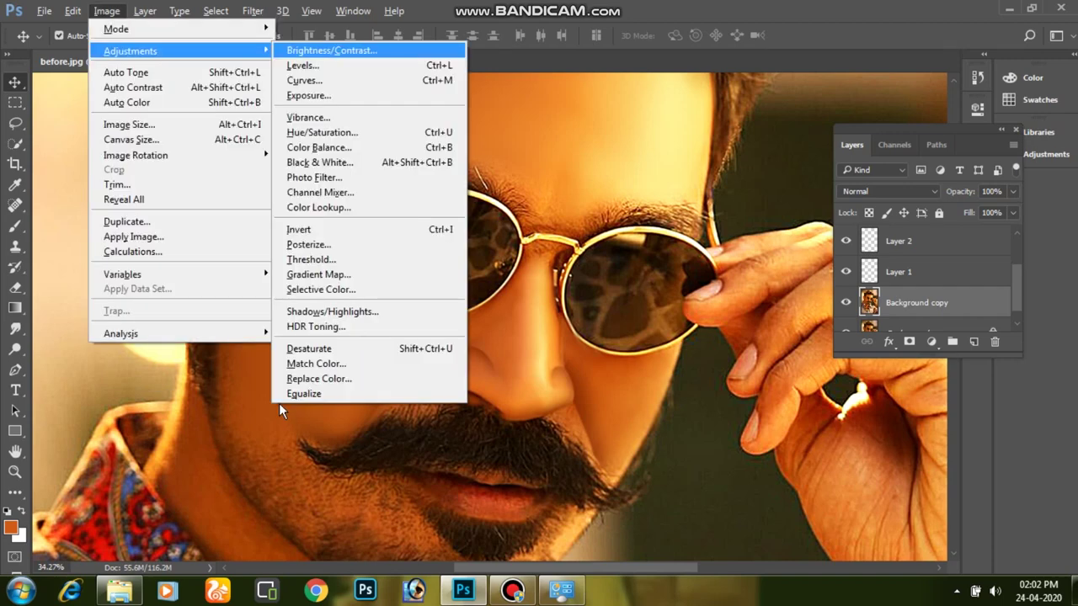
{"action": "key", "text": "Down"}
{"action": "key", "text": "Down"}
{"action": "key", "text": "Down"}
{"action": "key", "text": "Return"}
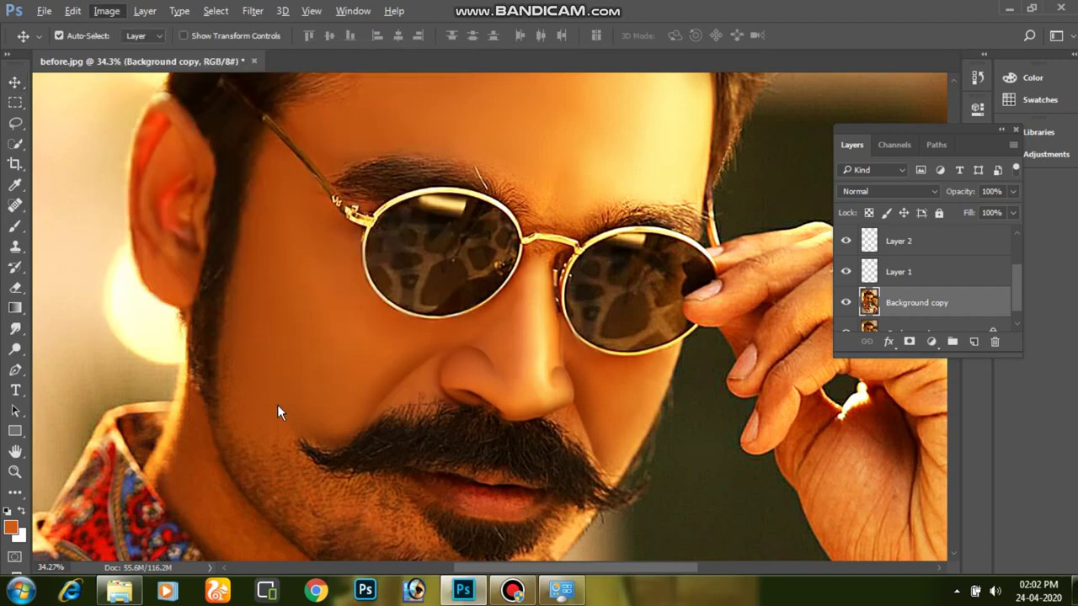
{"action": "type", "text": "+0.27"}
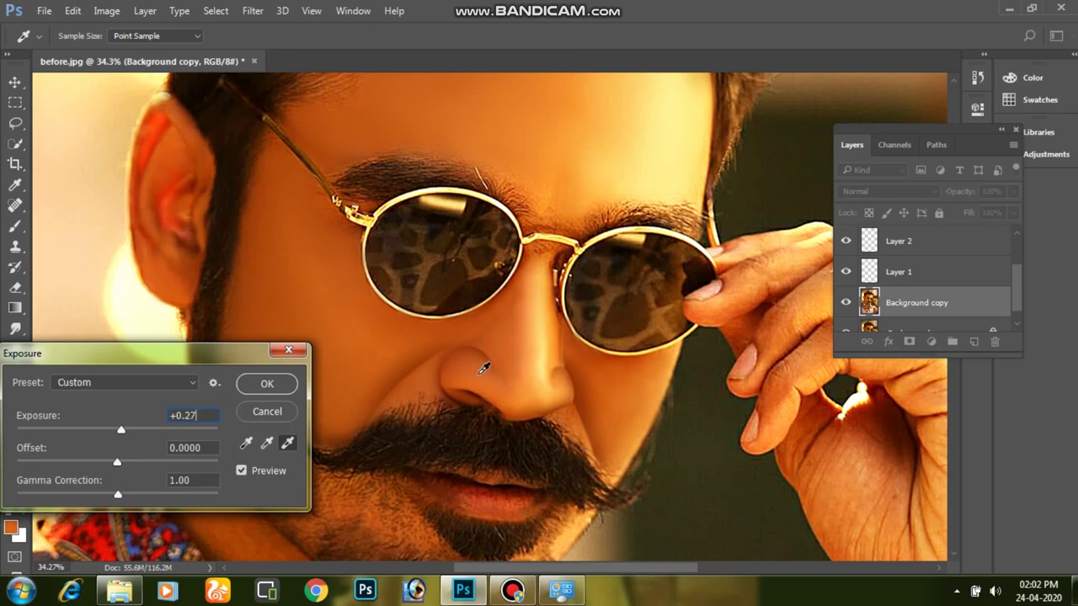
{"action": "left_click", "coordinate": [240, 473]}
{"action": "left_click", "coordinate": [240, 473]}
{"action": "left_click", "coordinate": [240, 473]}
{"action": "left_click", "coordinate": [240, 473]}
{"action": "left_click", "coordinate": [241, 472]}
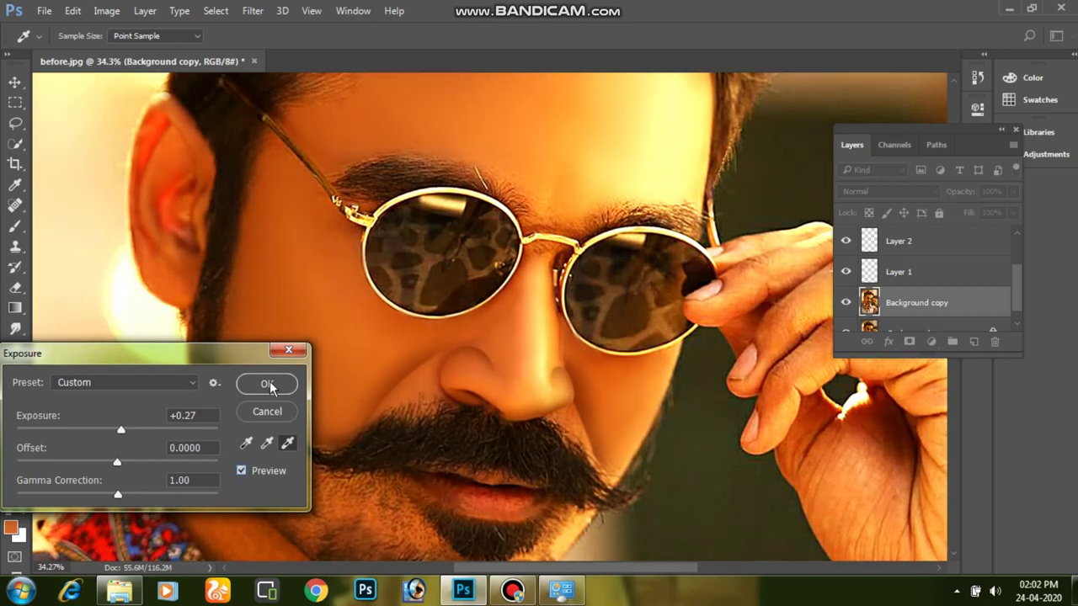
{"action": "left_click", "coordinate": [267, 385]}
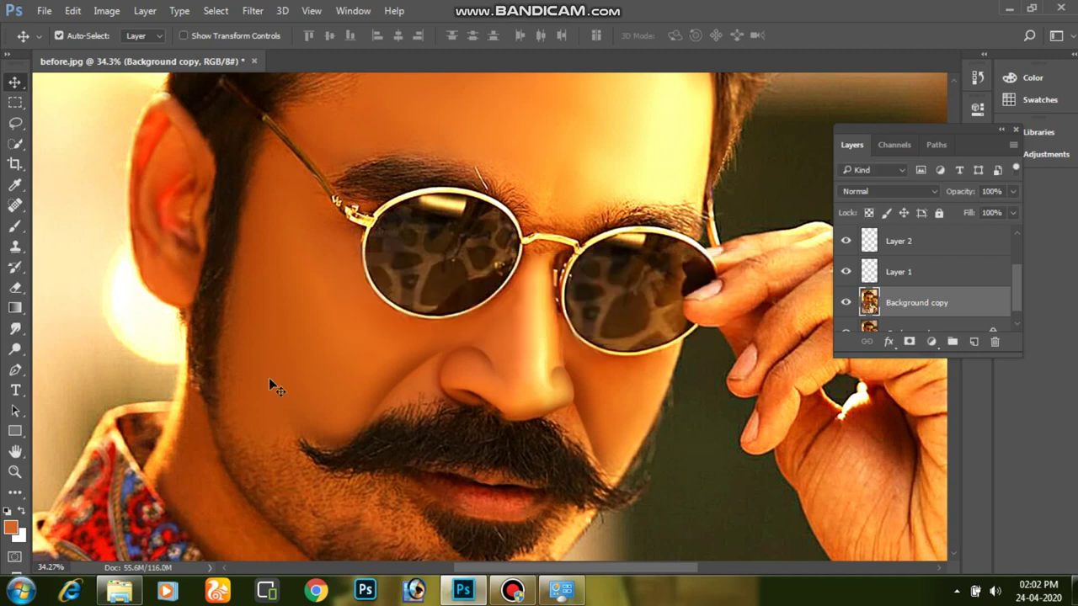
Select Layer 1 under the nose, check its effect by toggling visibility, and nudge its patch
{"action": "right_click", "coordinate": [392, 373]}
{"action": "left_click", "coordinate": [422, 379]}
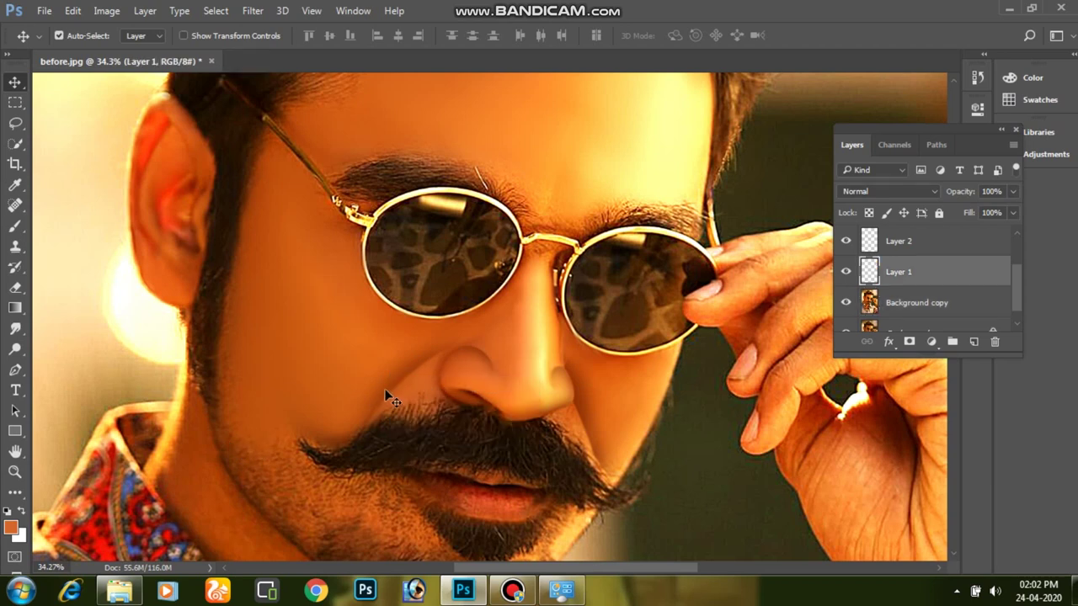
{"action": "right_click", "coordinate": [401, 383]}
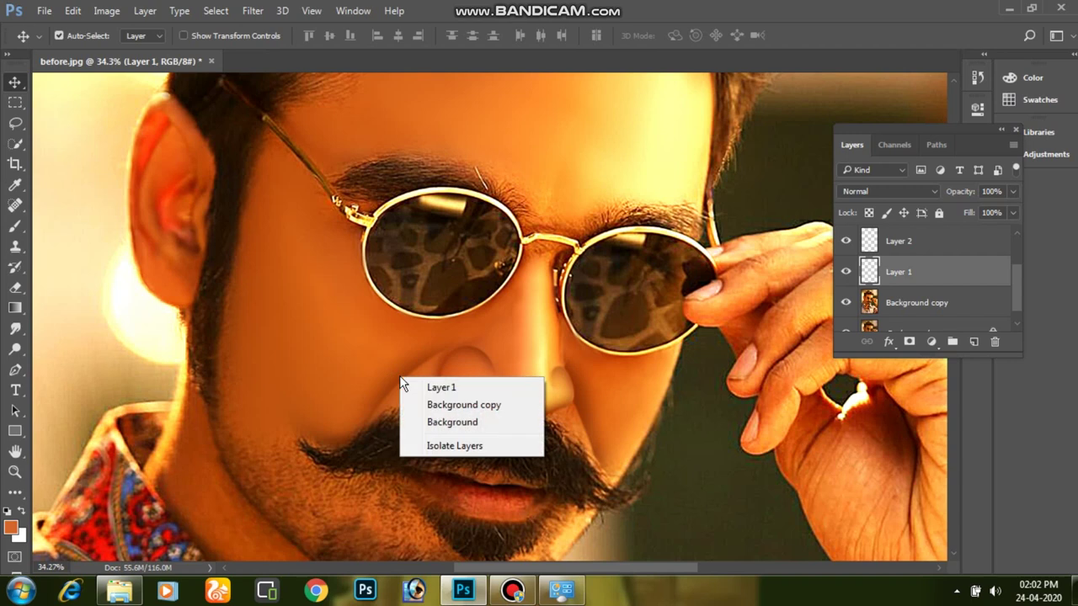
{"action": "left_click", "coordinate": [401, 383]}
{"action": "right_click", "coordinate": [393, 371]}
{"action": "left_click", "coordinate": [431, 389]}
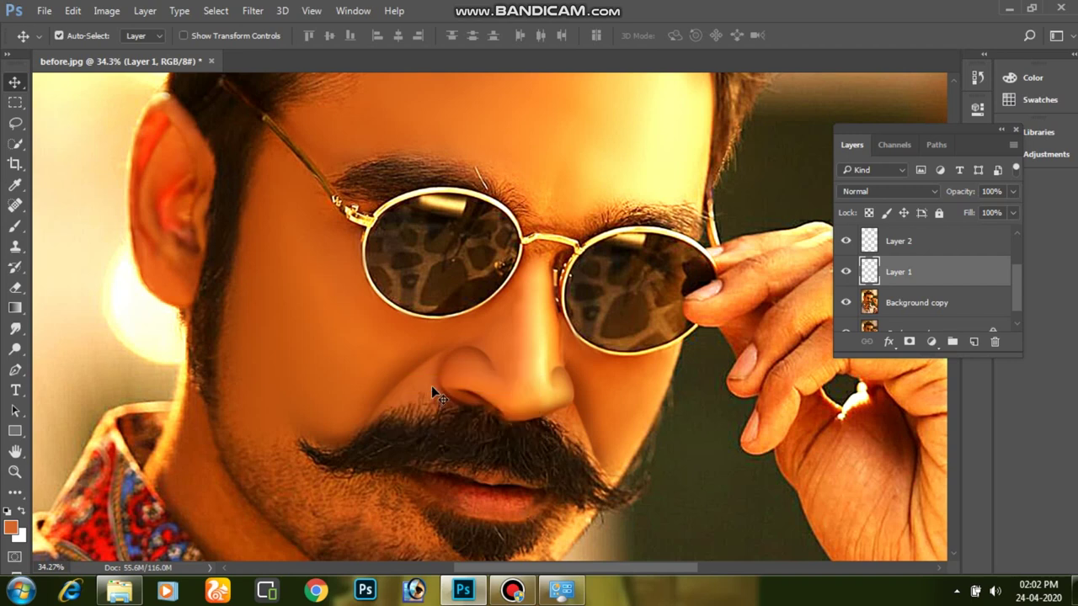
{"action": "left_click", "coordinate": [845, 272]}
{"action": "left_click", "coordinate": [846, 272]}
{"action": "mouse_move", "coordinate": [723, 318]}
{"action": "left_mouse_down"}
{"action": "mouse_move", "coordinate": [491, 360]}
{"action": "mouse_move", "coordinate": [496, 336]}
{"action": "left_mouse_up"}
Warm Layer 1 toward red and yellow with Color Balance
{"action": "key", "text": "ctrl+b"}
{"action": "left_click_drag", "start_coordinate": [711, 231], "coordinate": [721, 231]}
{"action": "left_click", "coordinate": [774, 192]}
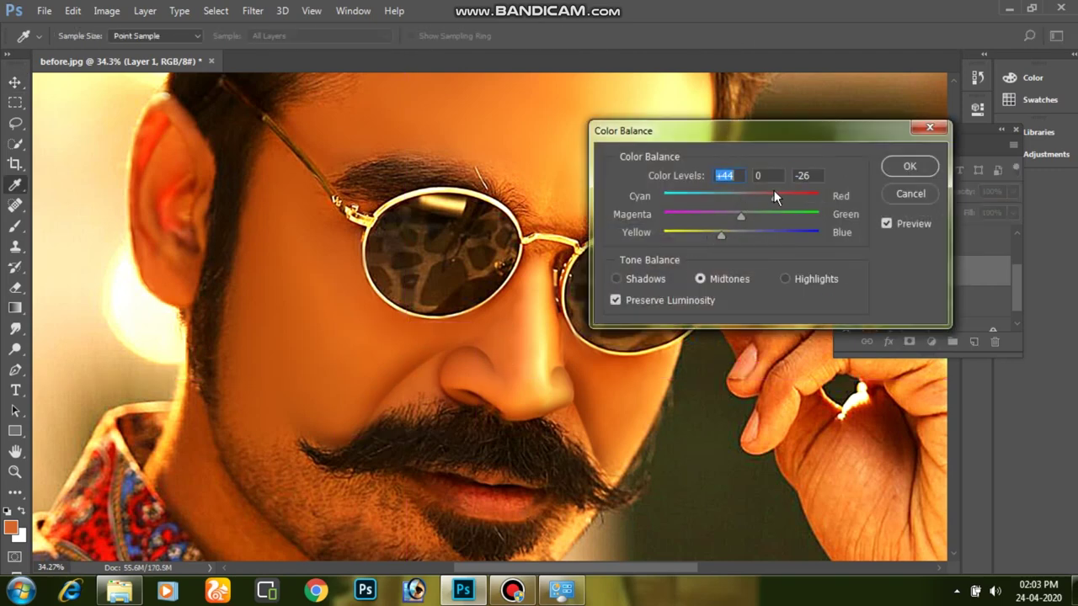
{"action": "left_click", "coordinate": [886, 222]}
{"action": "left_click", "coordinate": [910, 166]}
{"action": "key", "text": "v"}
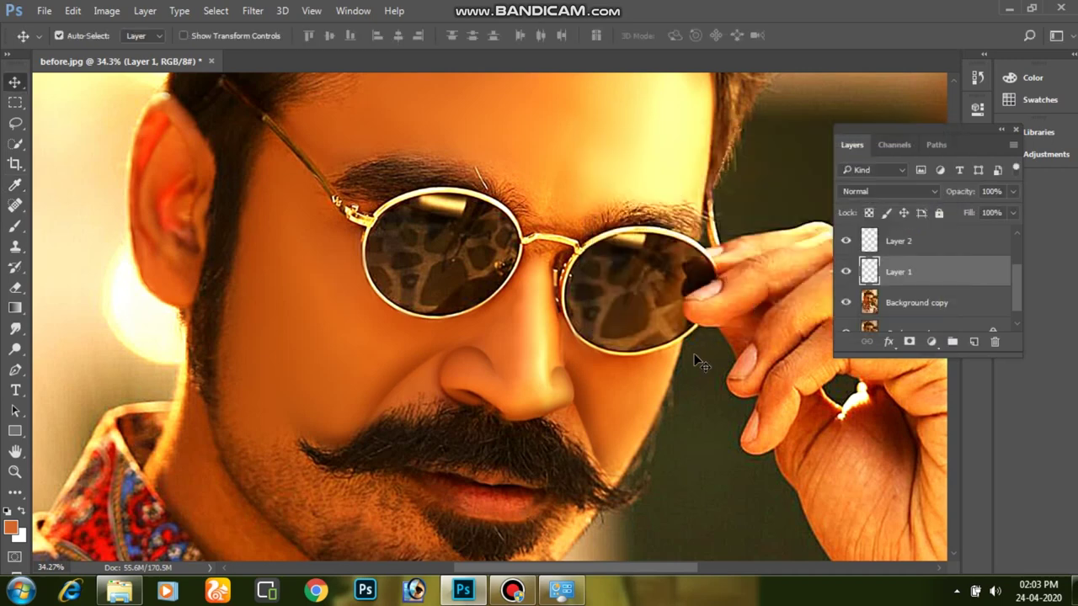
Select Layer 3 and push its Color Balance strongly toward yellow and red
{"action": "right_click", "coordinate": [583, 407]}
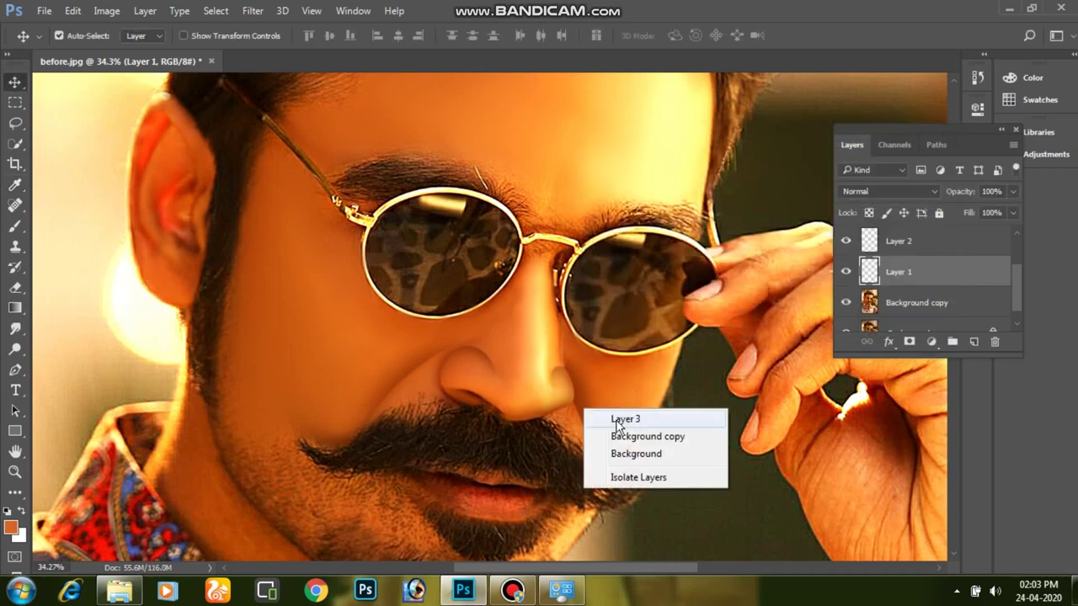
{"action": "left_click", "coordinate": [623, 419]}
{"action": "key", "text": "ctrl+b"}
{"action": "left_click", "coordinate": [687, 236]}
{"action": "left_click", "coordinate": [757, 194]}
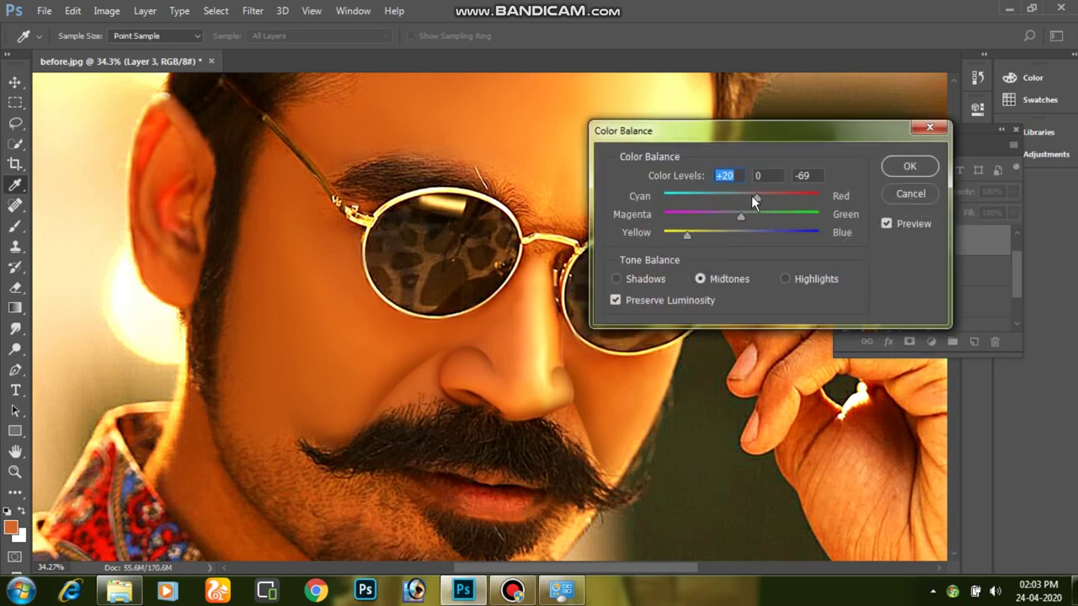
{"action": "left_click", "coordinate": [886, 224]}
{"action": "left_click", "coordinate": [909, 166]}
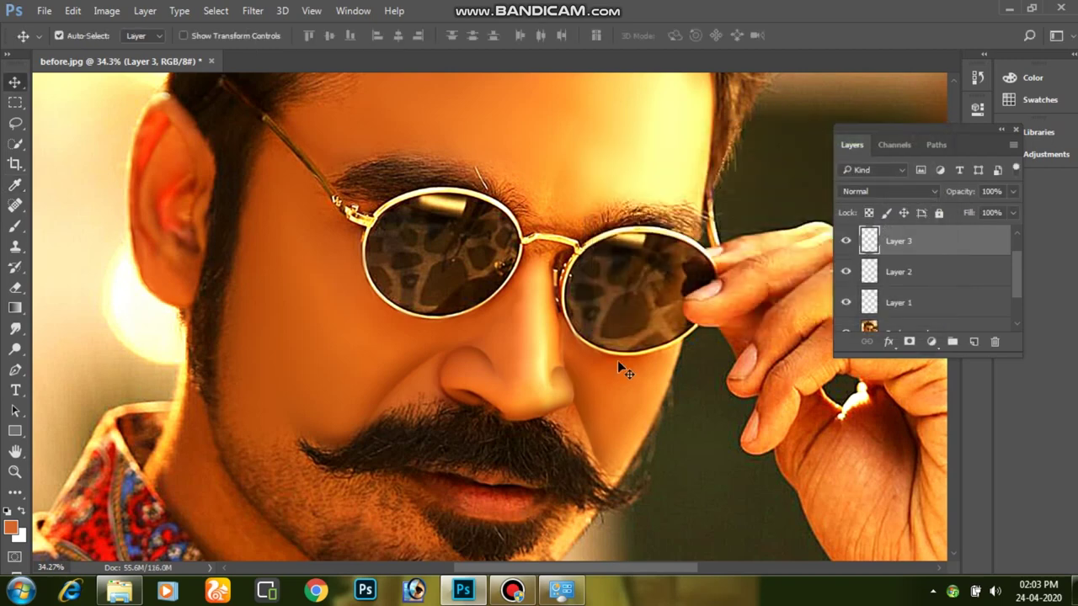
Select Layer 2, nudge its nose patch, and color-balance its midtones to +20, 0, −37
{"action": "right_click", "coordinate": [468, 356]}
{"action": "left_click", "coordinate": [502, 369]}
{"action": "left_click_drag", "start_coordinate": [500, 370], "coordinate": [512, 366]}
{"action": "key", "text": "ctrl+b"}
{"action": "left_click", "coordinate": [712, 236]}
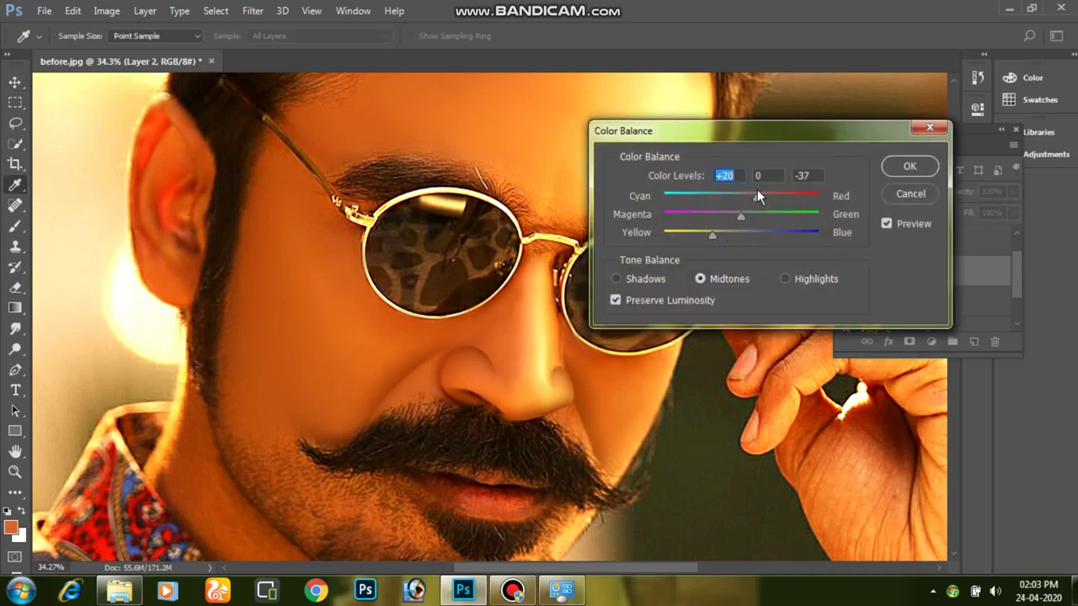
{"action": "left_click", "coordinate": [910, 166]}
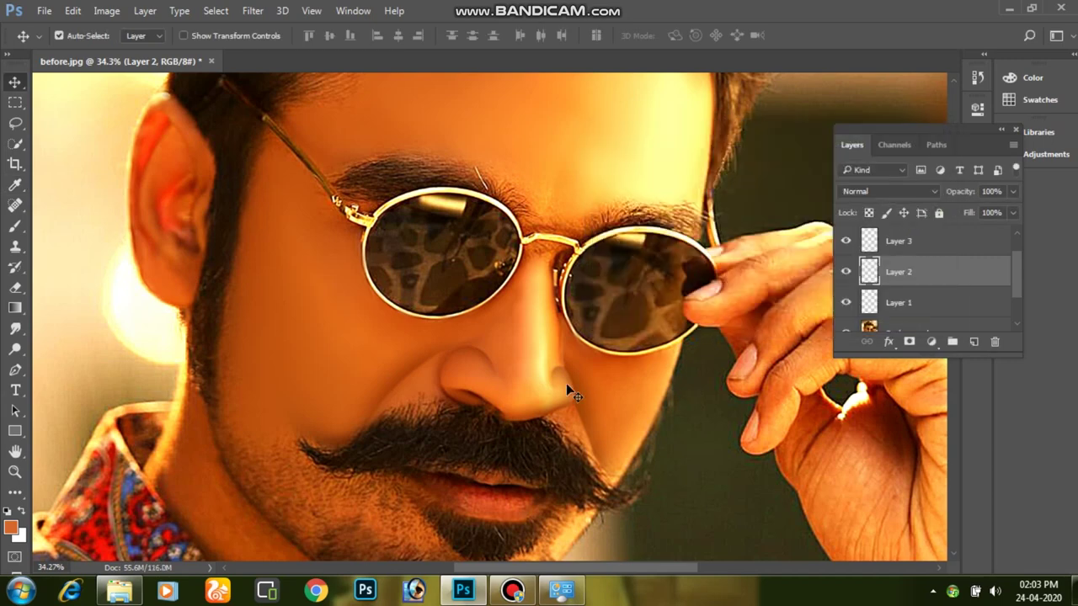
Create Layer 4 and warm its midtones with Color Balance +15, 0, −67
{"action": "key", "text": "ctrl+j"}
{"action": "left_click_drag", "start_coordinate": [566, 376], "coordinate": [597, 385]}
{"action": "key", "text": "ctrl+b"}
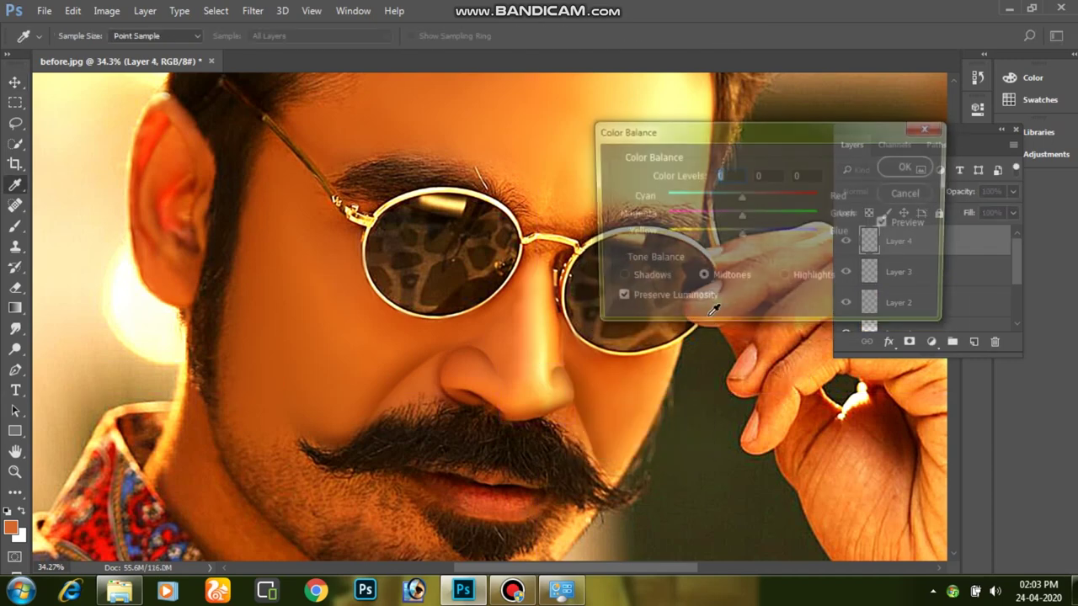
{"action": "left_click", "coordinate": [779, 196]}
{"action": "left_click", "coordinate": [688, 235]}
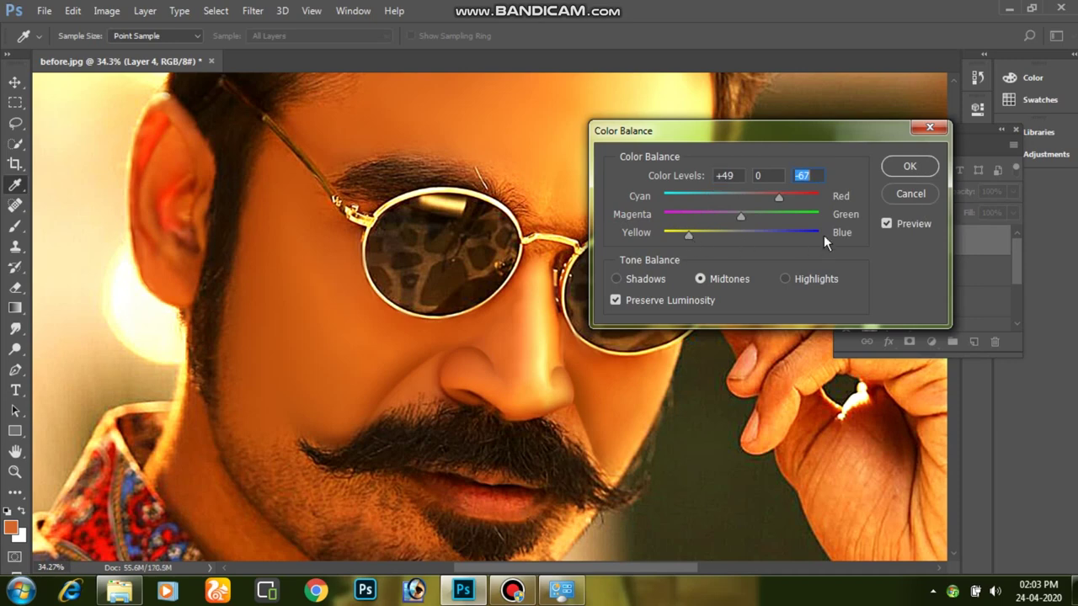
{"action": "left_click", "coordinate": [916, 166]}
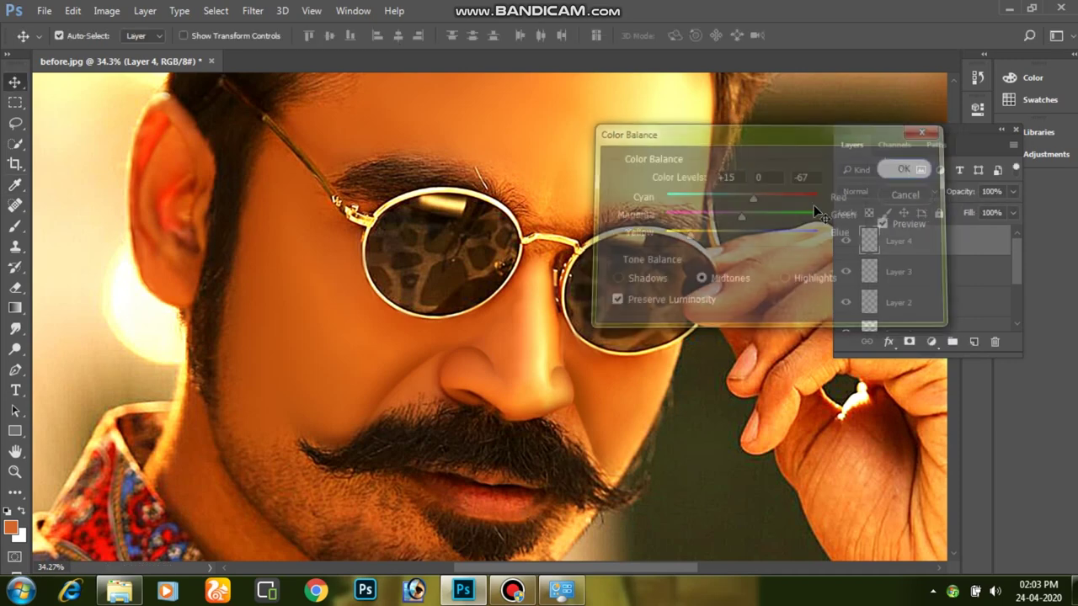
{"action": "key", "text": "e"}
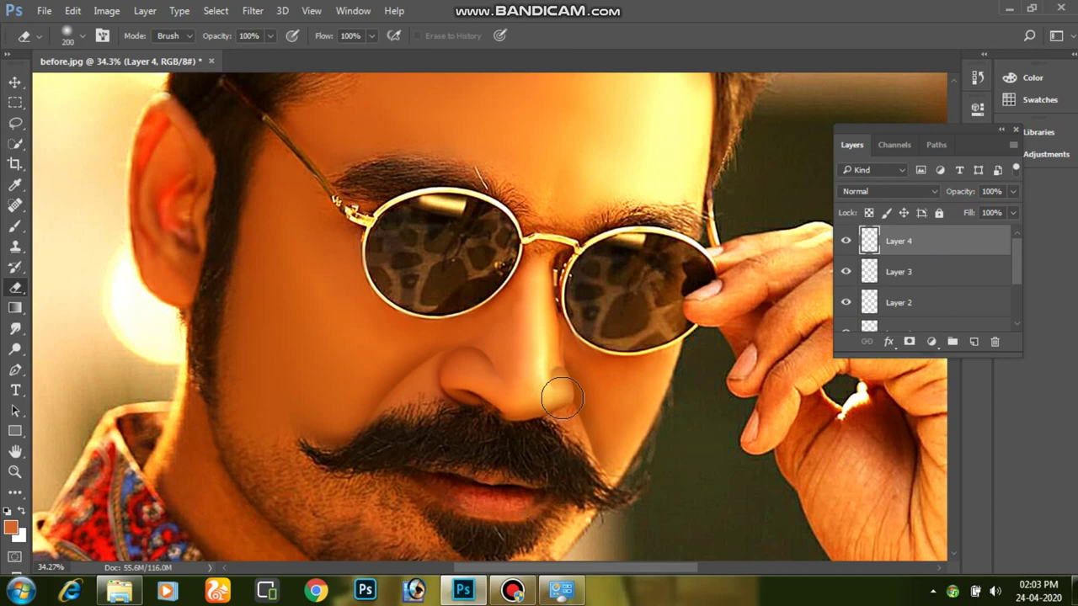
Shrink the eraser to 125 px, zoom close on the cheek above the mustache, and start a pen path
{"action": "key", "text": "bracketleft"}
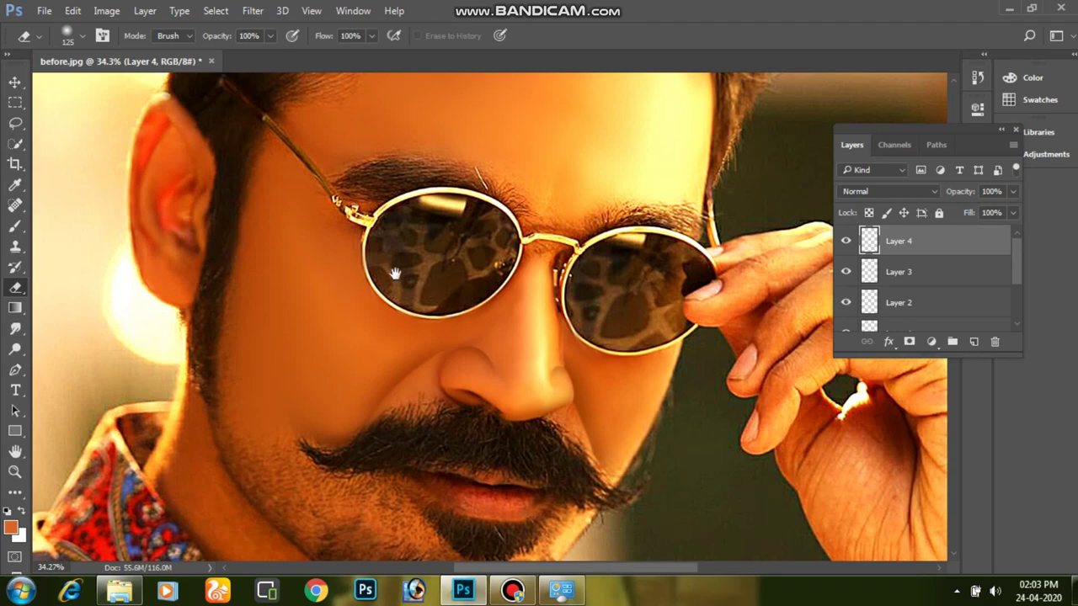
{"action": "mouse_move", "coordinate": [419, 294]}
{"action": "left_mouse_down"}
{"action": "mouse_move", "coordinate": [549, 253]}
{"action": "mouse_move", "coordinate": [547, 286]}
{"action": "left_mouse_up"}
{"action": "left_click", "coordinate": [548, 286]}
{"action": "left_click", "coordinate": [420, 437]}
{"action": "left_click", "coordinate": [428, 464]}
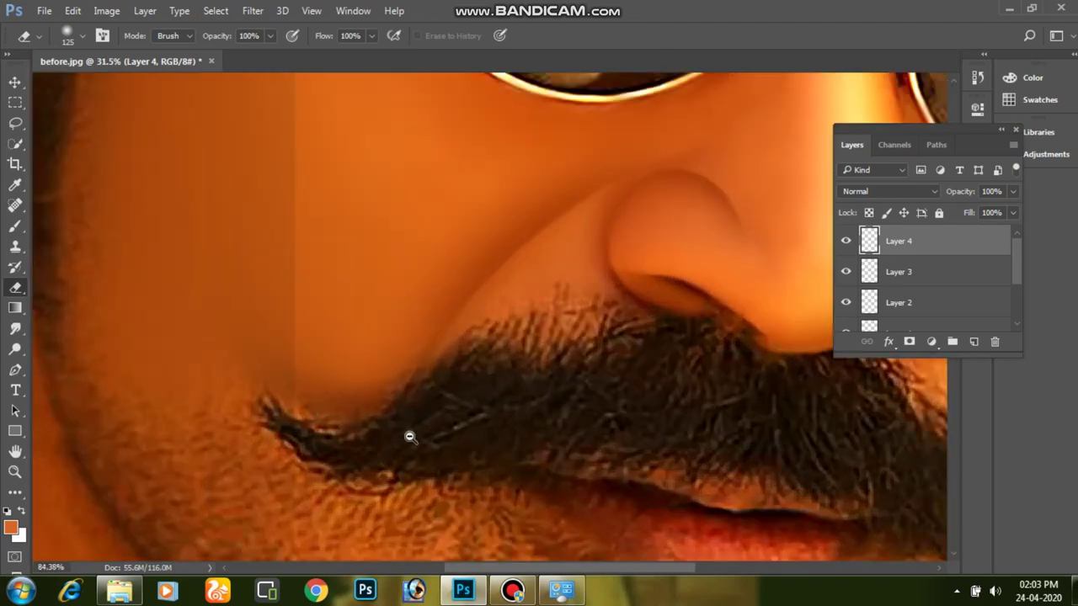
{"action": "left_click", "coordinate": [429, 464]}
{"action": "mouse_move", "coordinate": [469, 392]}
{"action": "left_mouse_down"}
{"action": "mouse_move", "coordinate": [435, 349]}
{"action": "mouse_move", "coordinate": [449, 368]}
{"action": "left_mouse_up"}
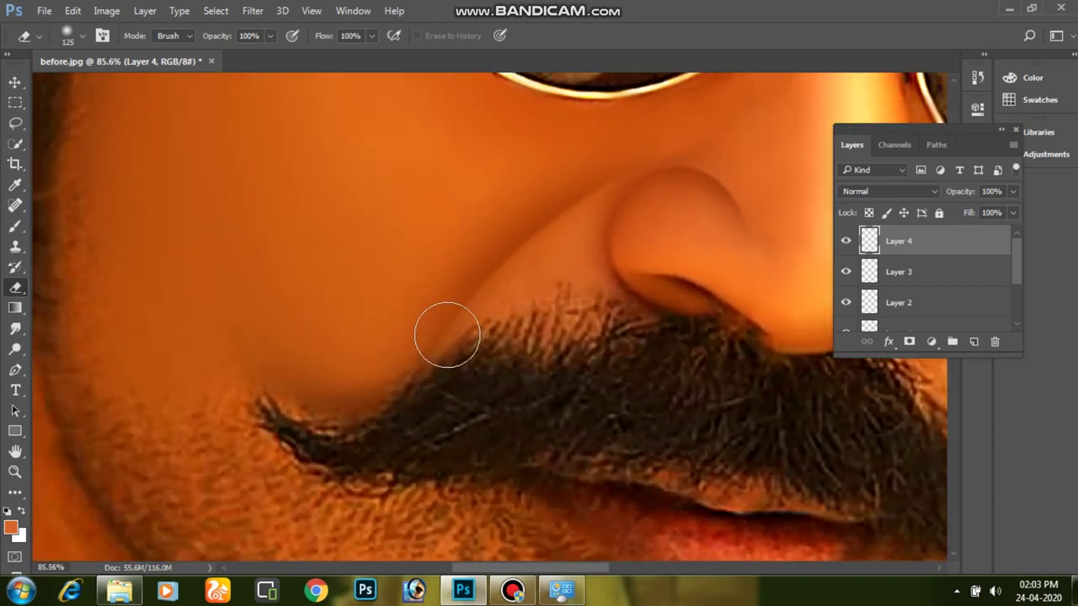
{"action": "key", "text": "p"}
{"action": "left_click", "coordinate": [443, 331]}
Trace a closed path around the cheek above the mustache and turn it into a selection
{"action": "left_click_drag", "start_coordinate": [371, 419], "coordinate": [334, 428]}
{"action": "left_click_drag", "start_coordinate": [270, 399], "coordinate": [258, 389]}
{"action": "left_click_drag", "start_coordinate": [77, 199], "coordinate": [90, 147]}
{"action": "left_click_drag", "start_coordinate": [135, 114], "coordinate": [184, 115]}
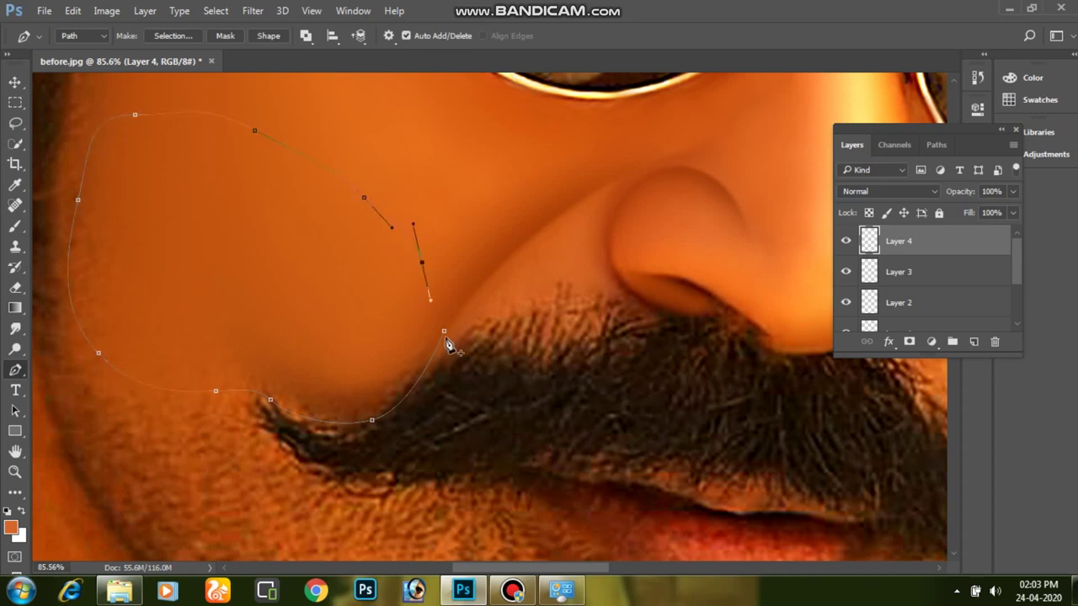
{"action": "left_click", "coordinate": [446, 320]}
{"action": "key", "text": "ctrl+Return"}
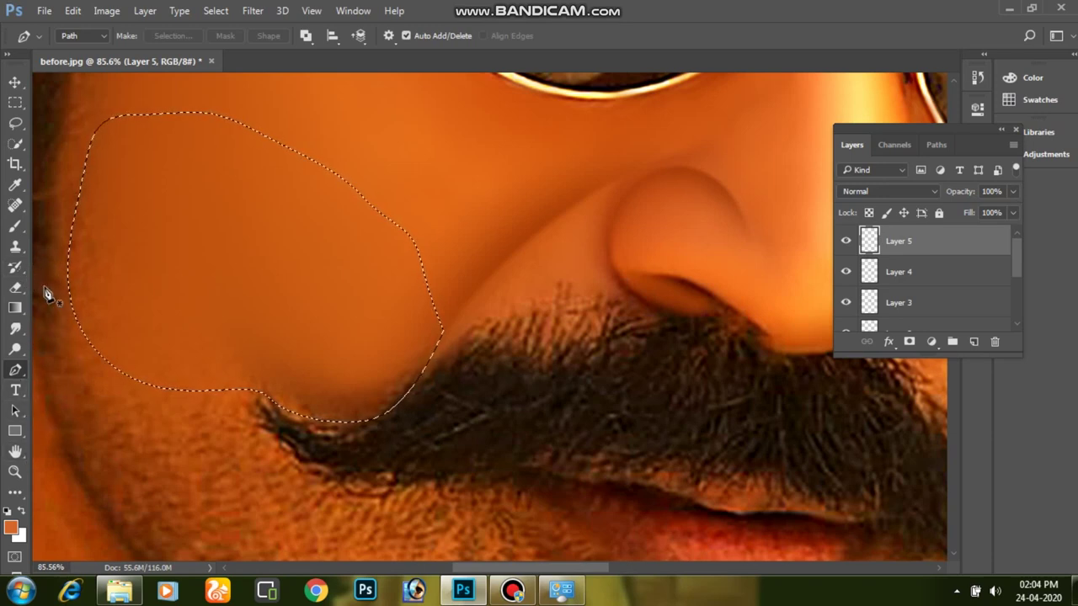
Sample the skin tone and softly paint it inside the selection with a 300 px brush, then deselect
{"action": "left_click", "coordinate": [15, 185]}
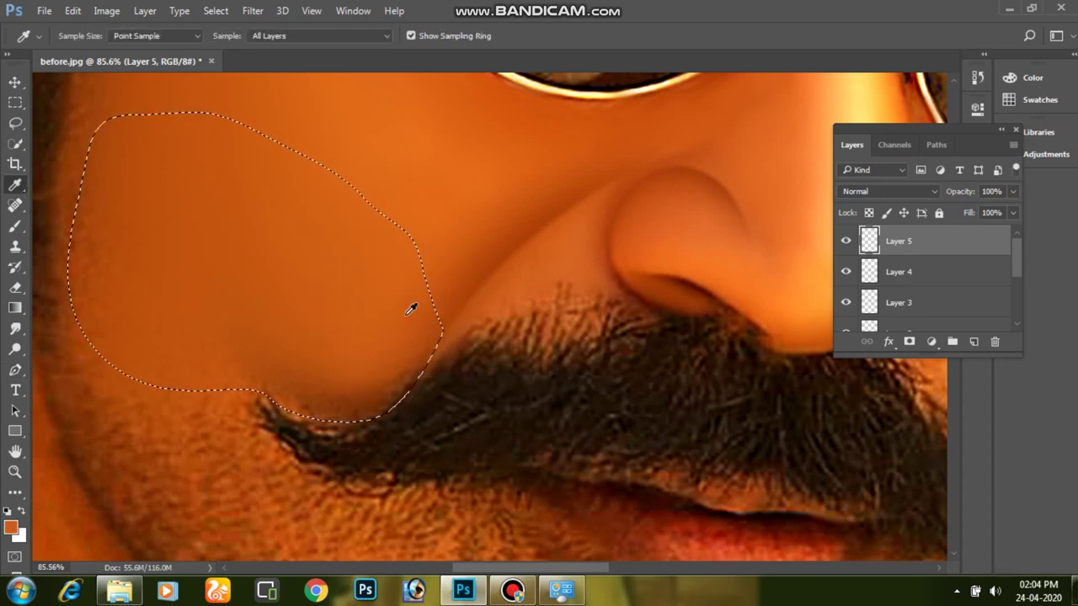
{"action": "key", "text": "b"}
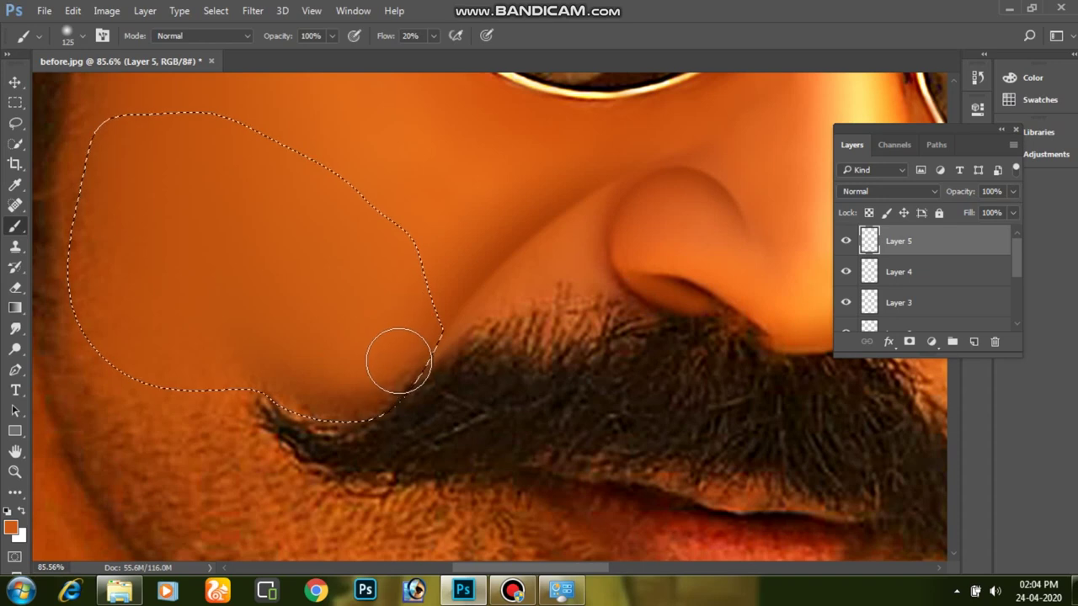
{"action": "key", "text": "bracketright"}
{"action": "key", "text": "bracketright"}
{"action": "key", "text": "bracketright"}
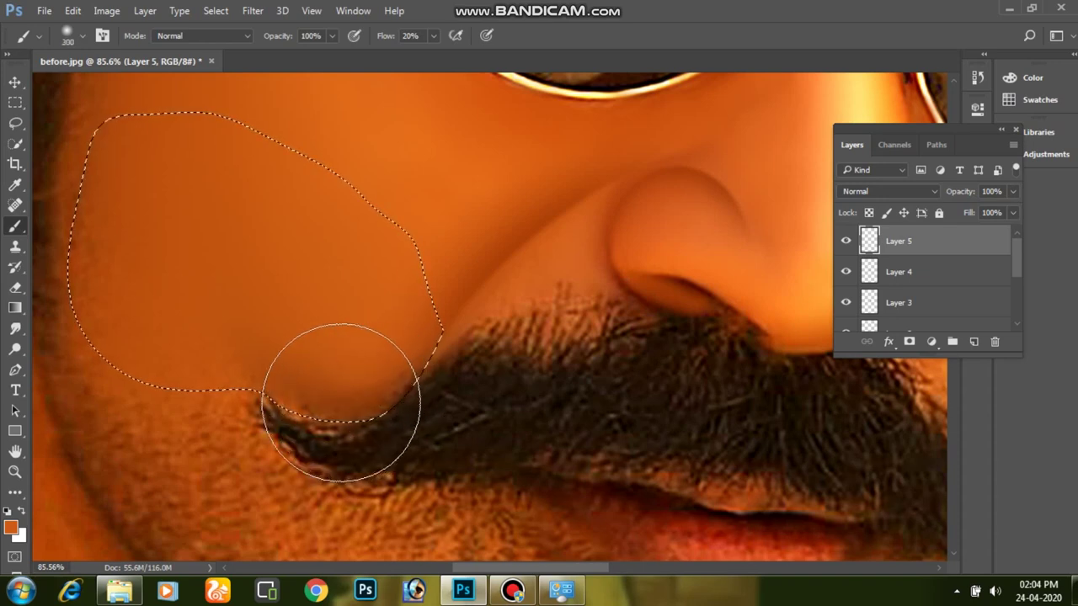
{"action": "mouse_move", "coordinate": [293, 400]}
{"action": "left_mouse_down"}
{"action": "mouse_move", "coordinate": [241, 385]}
{"action": "mouse_move", "coordinate": [356, 385]}
{"action": "mouse_move", "coordinate": [378, 359]}
{"action": "mouse_move", "coordinate": [369, 379]}
{"action": "left_mouse_up"}
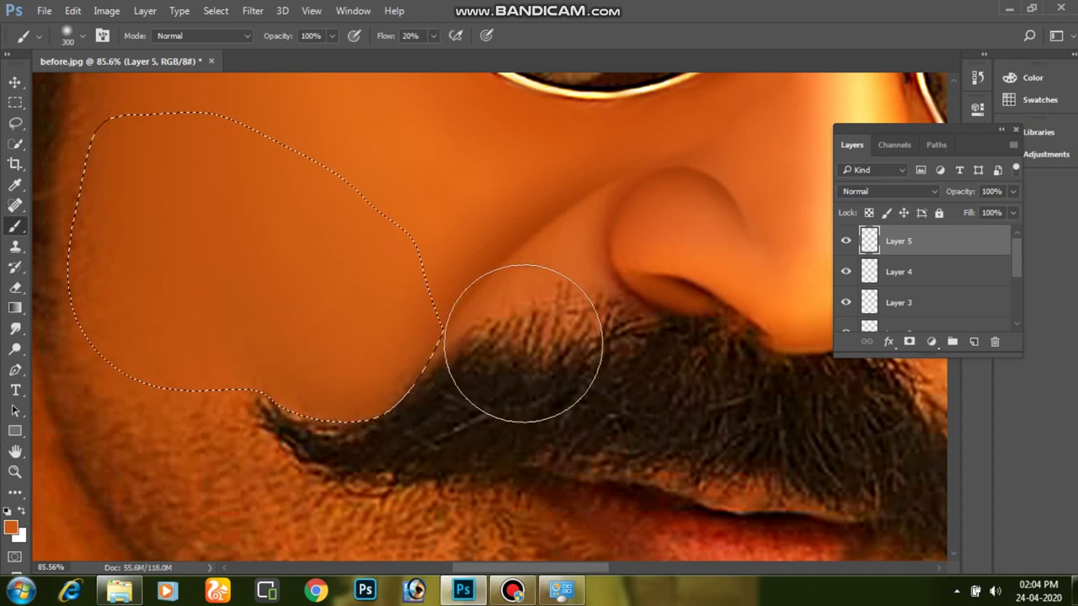
{"action": "key", "text": "ctrl+d"}
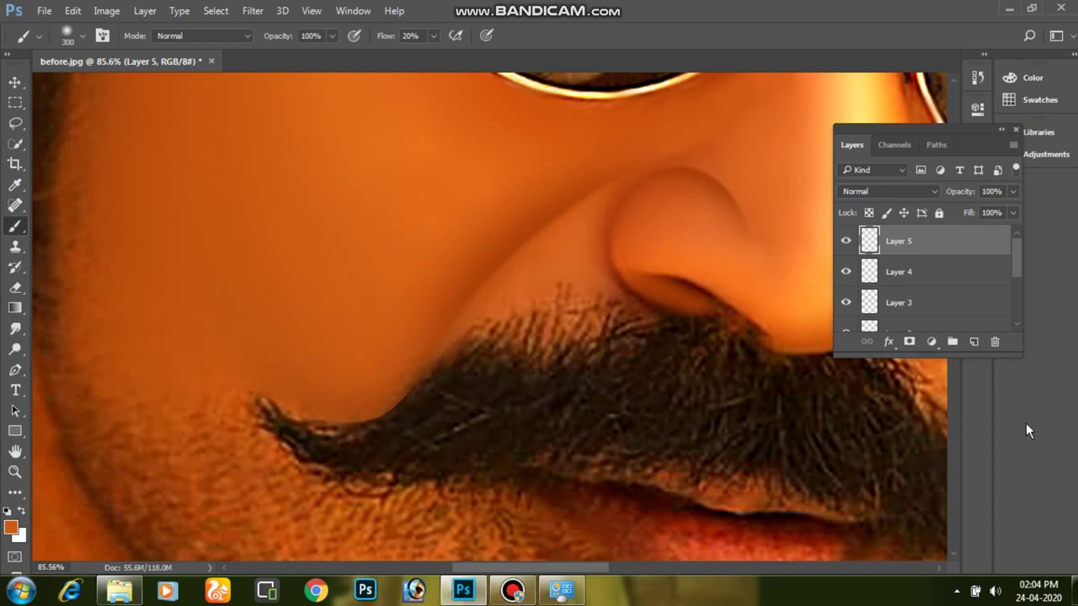
{"action": "left_click", "coordinate": [253, 10]}
{"action": "mouse_move", "coordinate": [261, 186]}
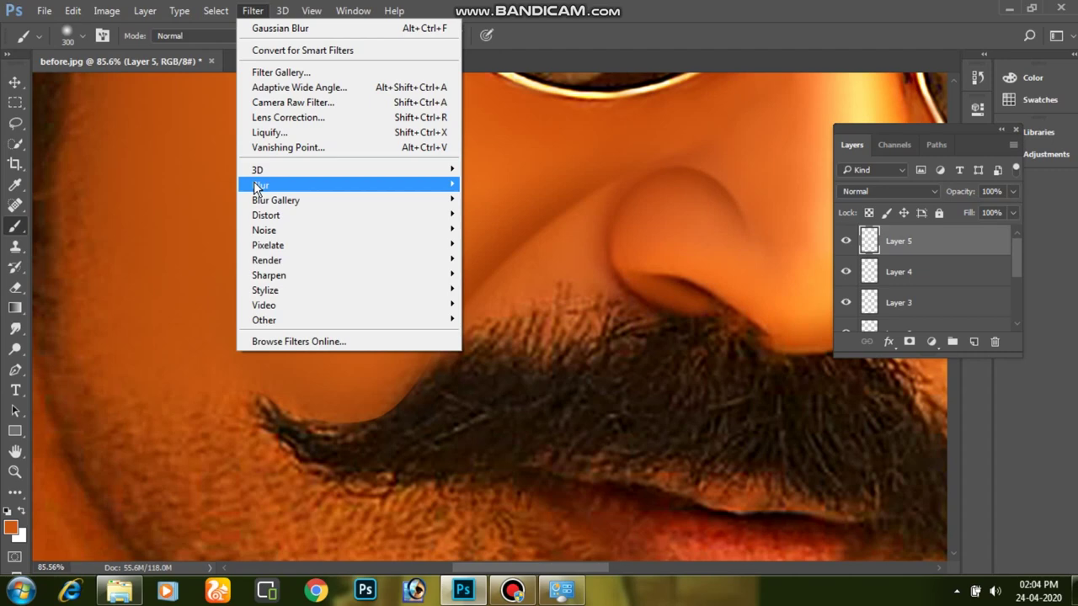
Gaussian-blur the cheek paint on Layer 5, then hide and show the layer to compare
{"action": "left_click", "coordinate": [503, 245]}
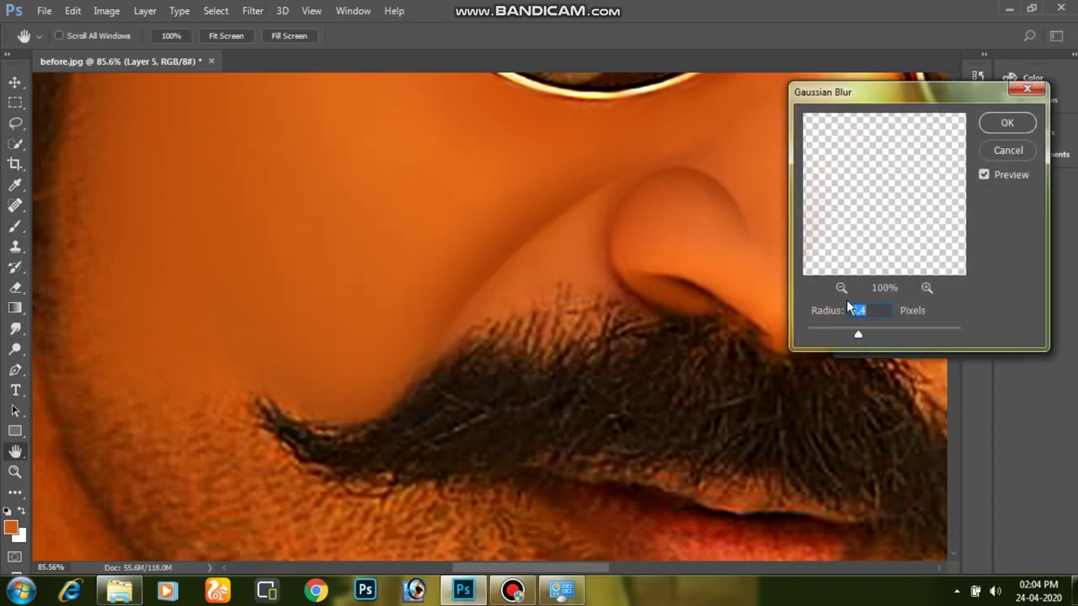
{"action": "left_click", "coordinate": [1006, 124]}
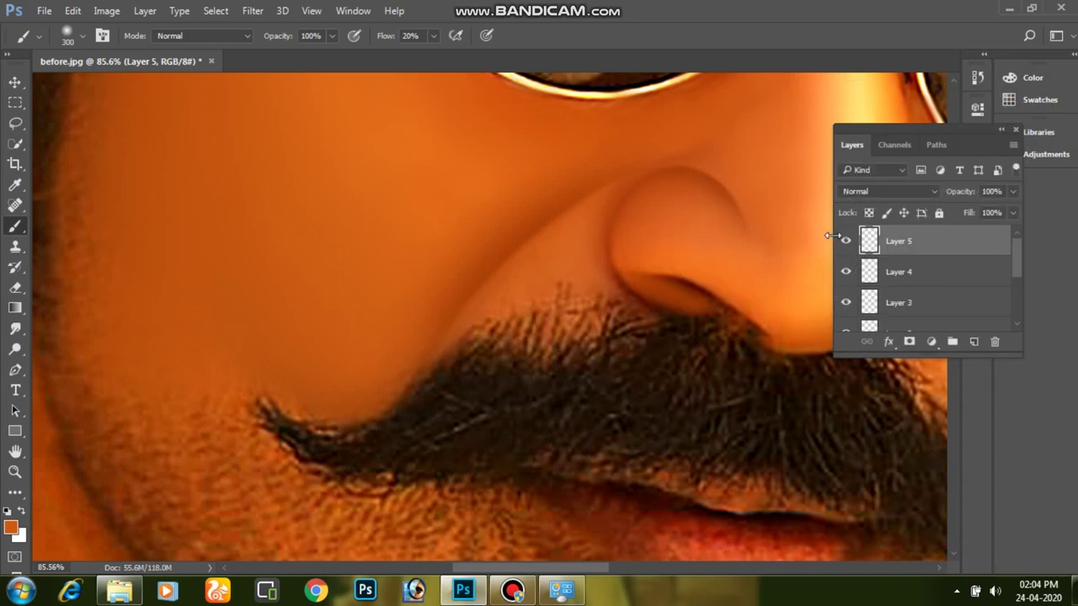
{"action": "left_click", "coordinate": [846, 241]}
{"action": "left_click", "coordinate": [846, 241]}
{"action": "left_click", "coordinate": [846, 241]}
{"action": "left_click", "coordinate": [845, 245]}
Compare the face with Layer 5 hidden and visible, then zoom out to view the whole portrait
{"action": "left_click", "coordinate": [844, 244]}
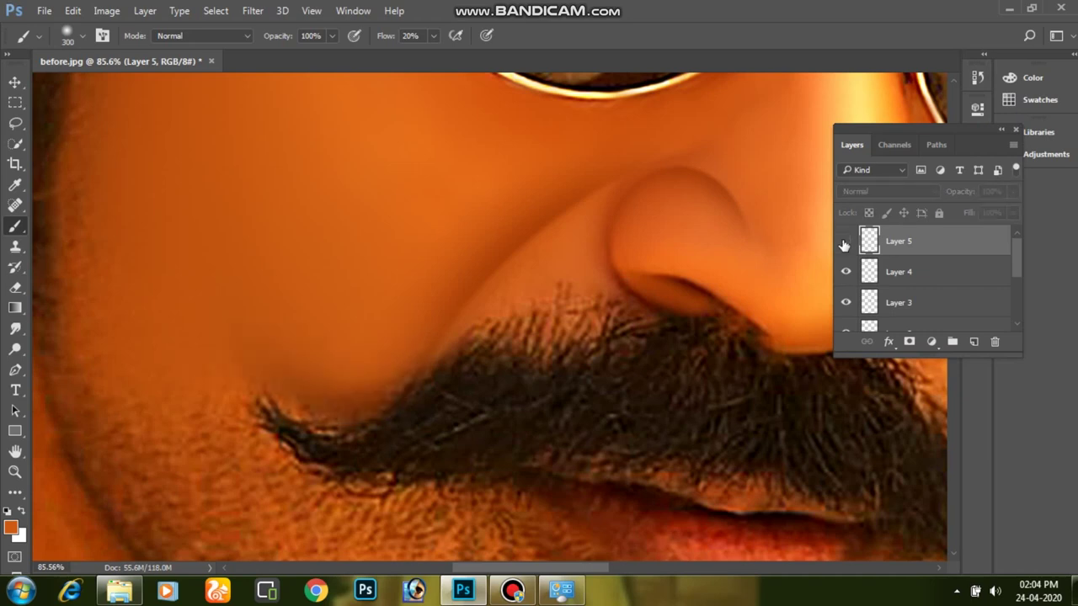
{"action": "left_click", "coordinate": [845, 244]}
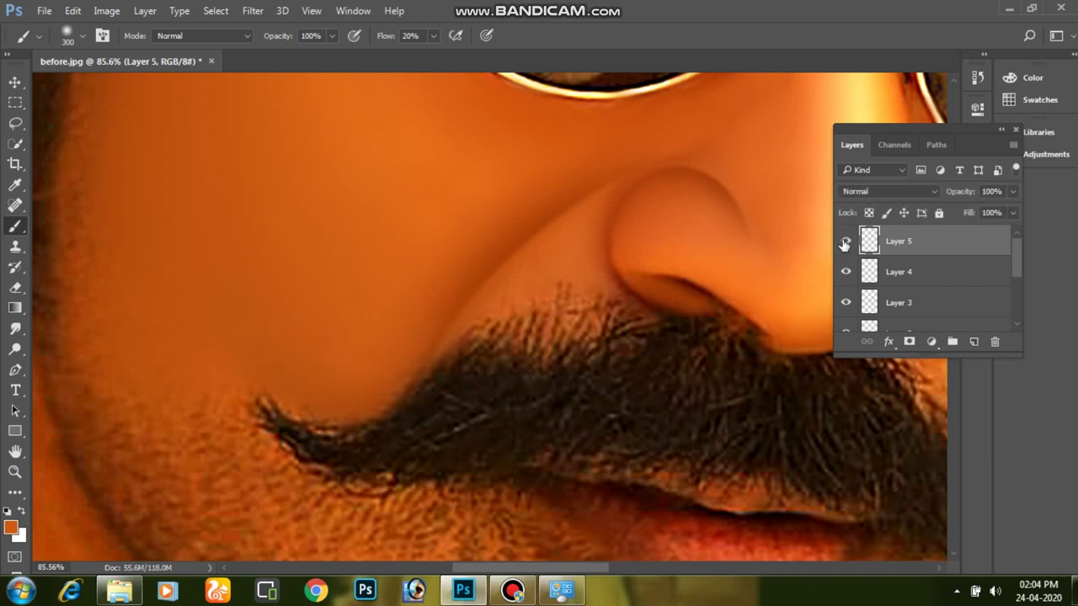
{"action": "left_click", "coordinate": [844, 244]}
{"action": "left_click", "coordinate": [845, 244]}
{"action": "scroll", "coordinate": [413, 293], "scroll_direction": "down", "scroll_amount": 1}
{"action": "scroll", "coordinate": [413, 293], "scroll_direction": "down", "scroll_amount": 1}
{"action": "scroll", "coordinate": [412, 293], "scroll_direction": "down", "scroll_amount": 1}
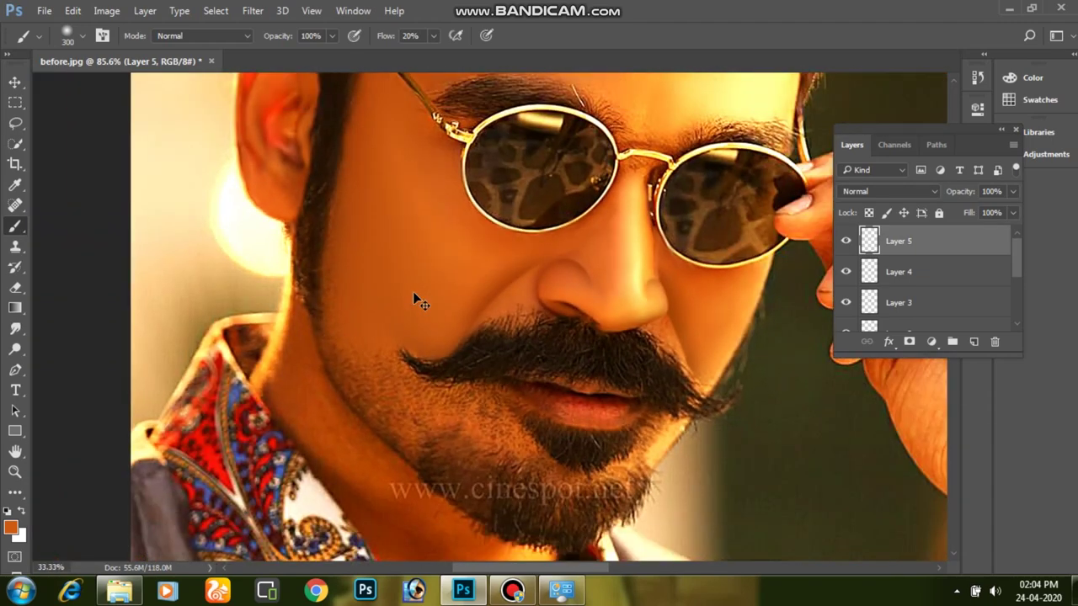
{"action": "scroll", "coordinate": [413, 294], "scroll_direction": "down", "scroll_amount": 1}
{"action": "scroll", "coordinate": [582, 236], "scroll_direction": "up", "scroll_amount": 1}
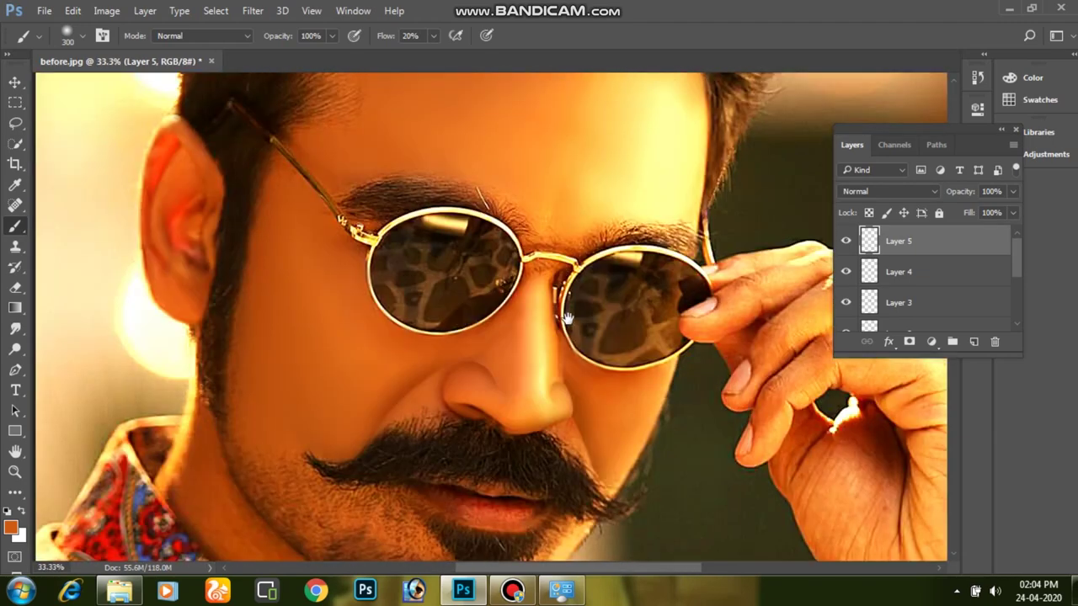
{"action": "scroll", "coordinate": [576, 291], "scroll_direction": "down", "scroll_amount": 1}
{"action": "scroll", "coordinate": [586, 269], "scroll_direction": "down", "scroll_amount": 1}
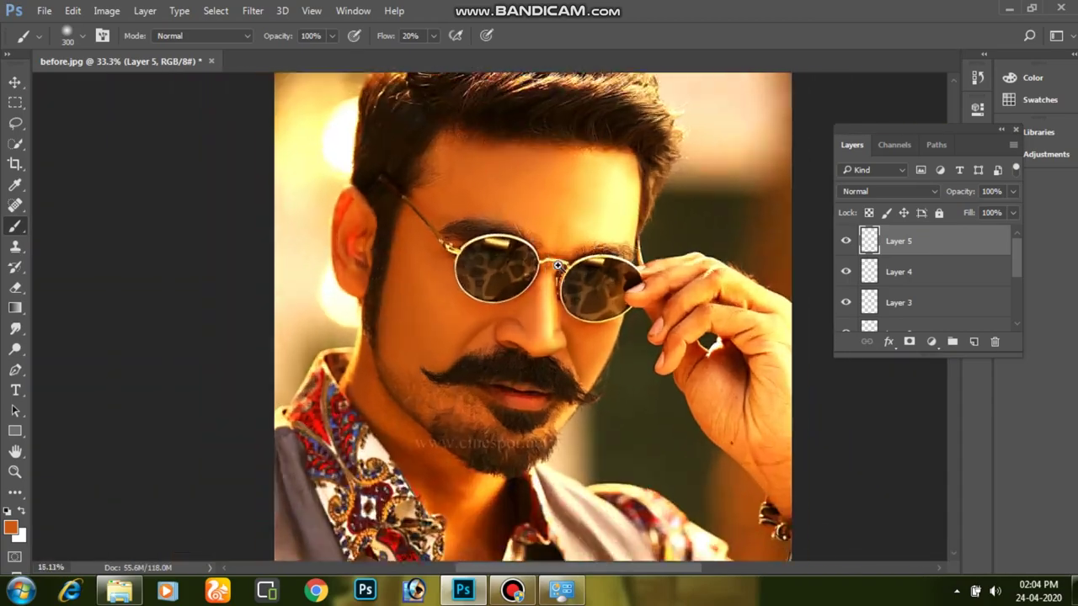